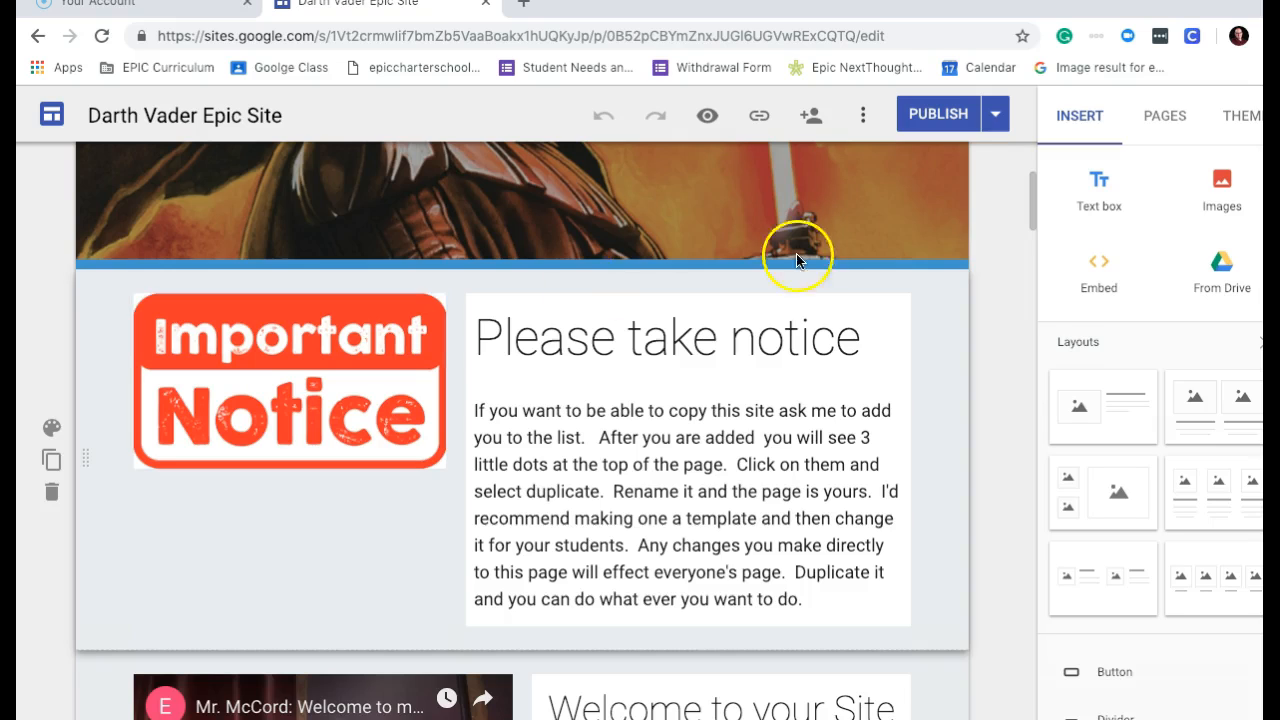
Scroll through the template, checking the welcome video and From the Teacher text blocks.
left_click_drag(1034, 194, 1036, 172)
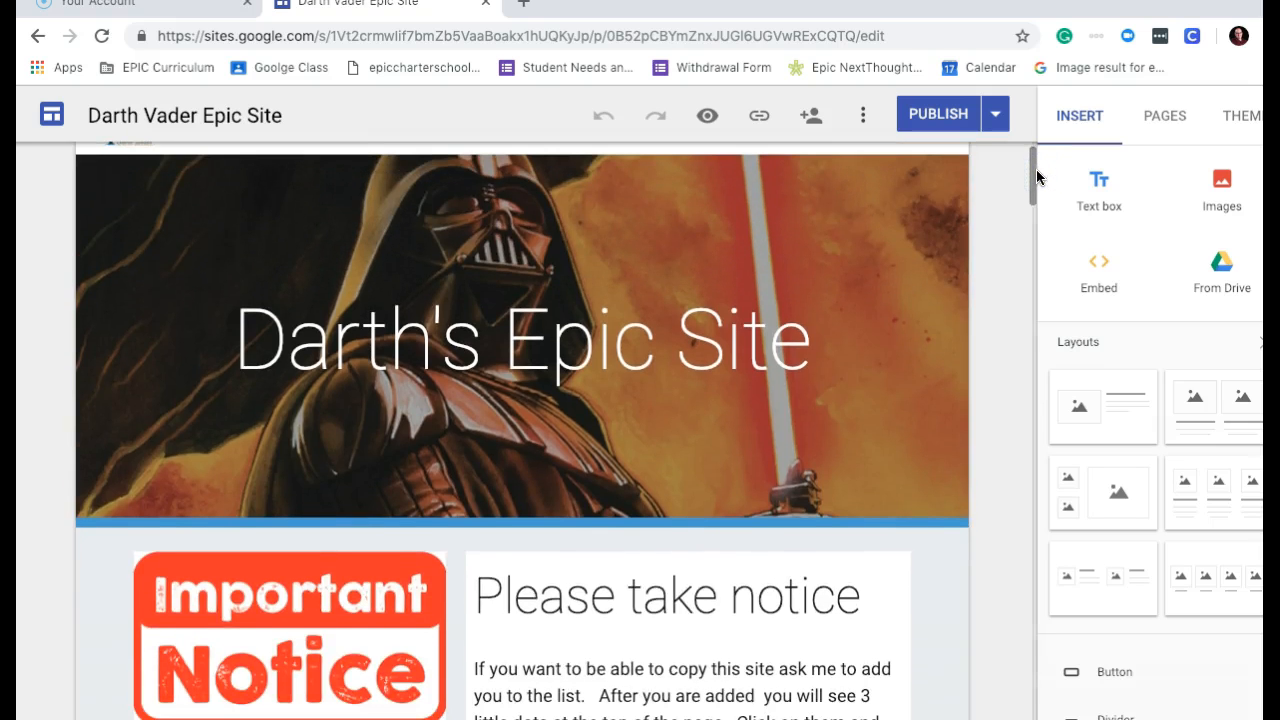
left_click_drag(1032, 170, 1043, 235)
left_click(416, 311)
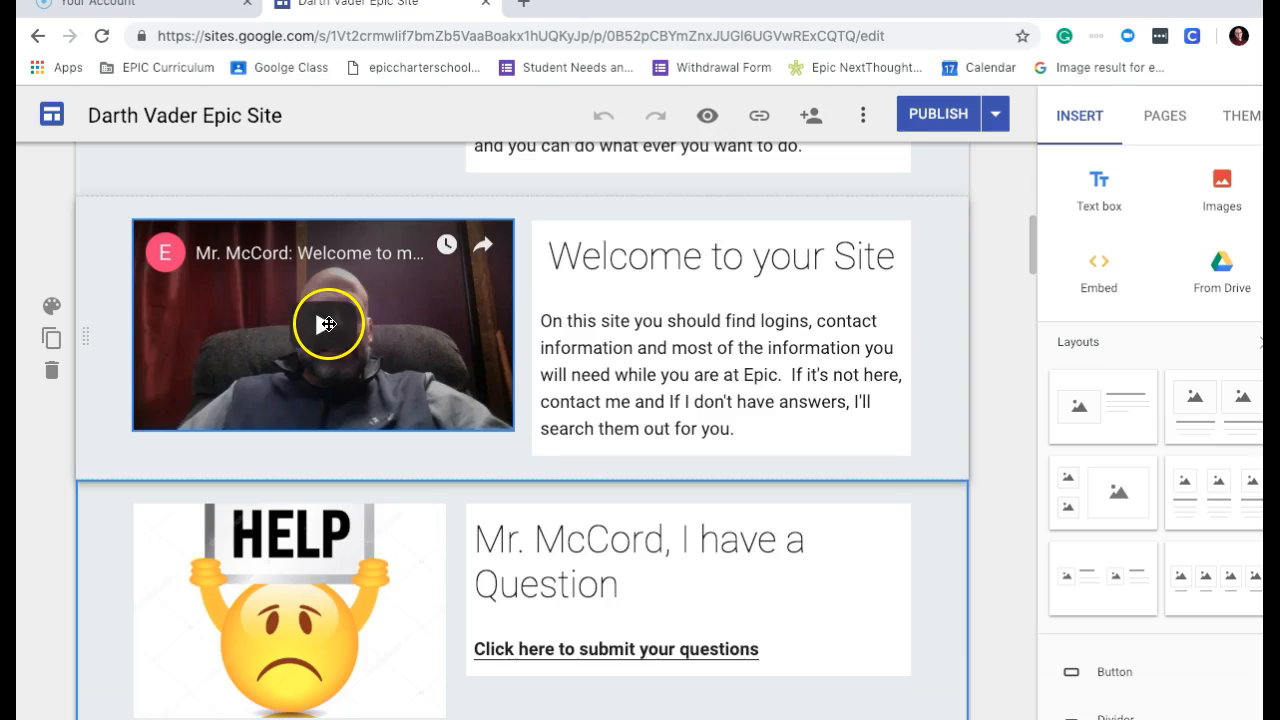
left_click(1038, 243)
left_click_drag(1042, 275, 1033, 314)
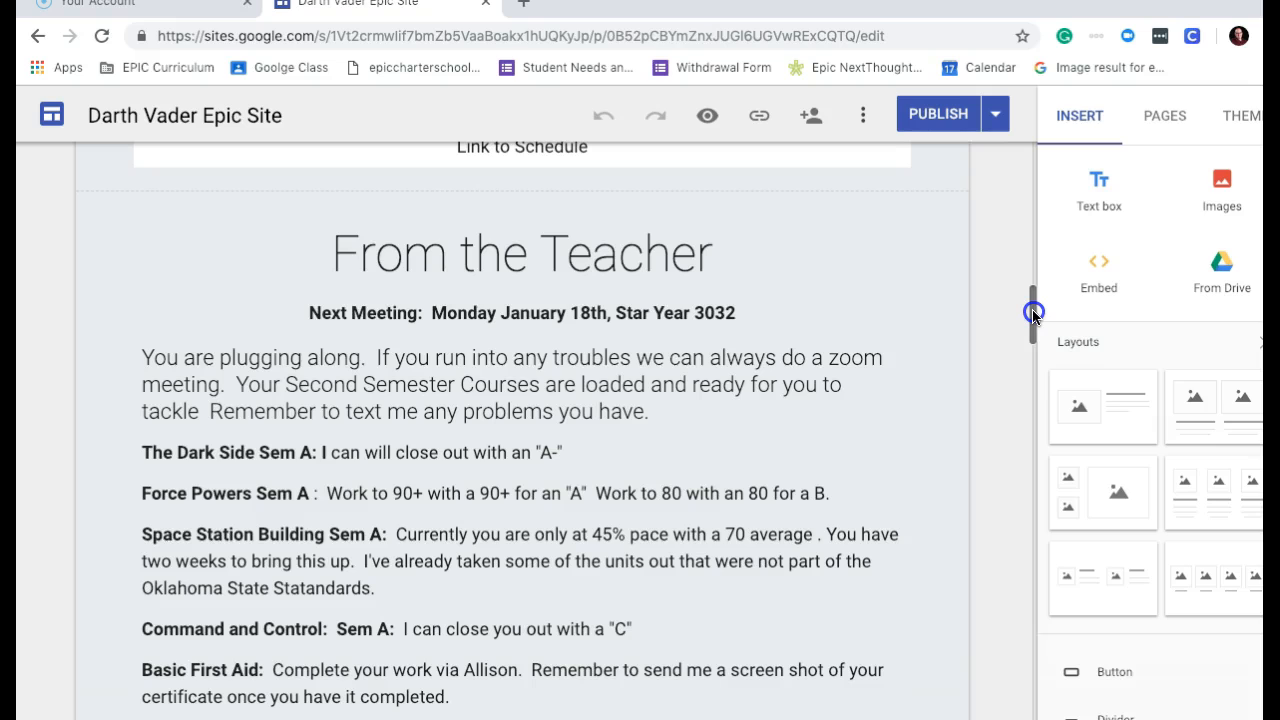
left_click_drag(1033, 314, 1034, 317)
left_click(333, 352)
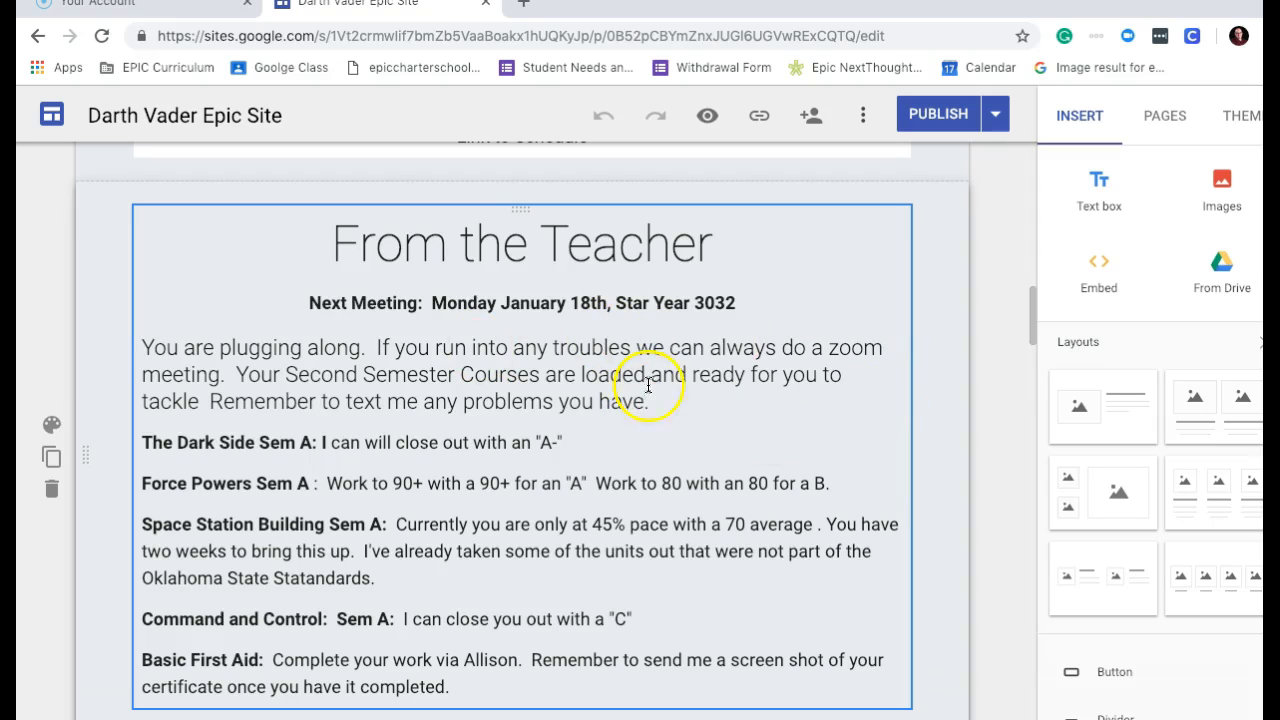
Look over the Plato Login heading lower down, then return to the top.
scroll(1030, 318, "down", 1)
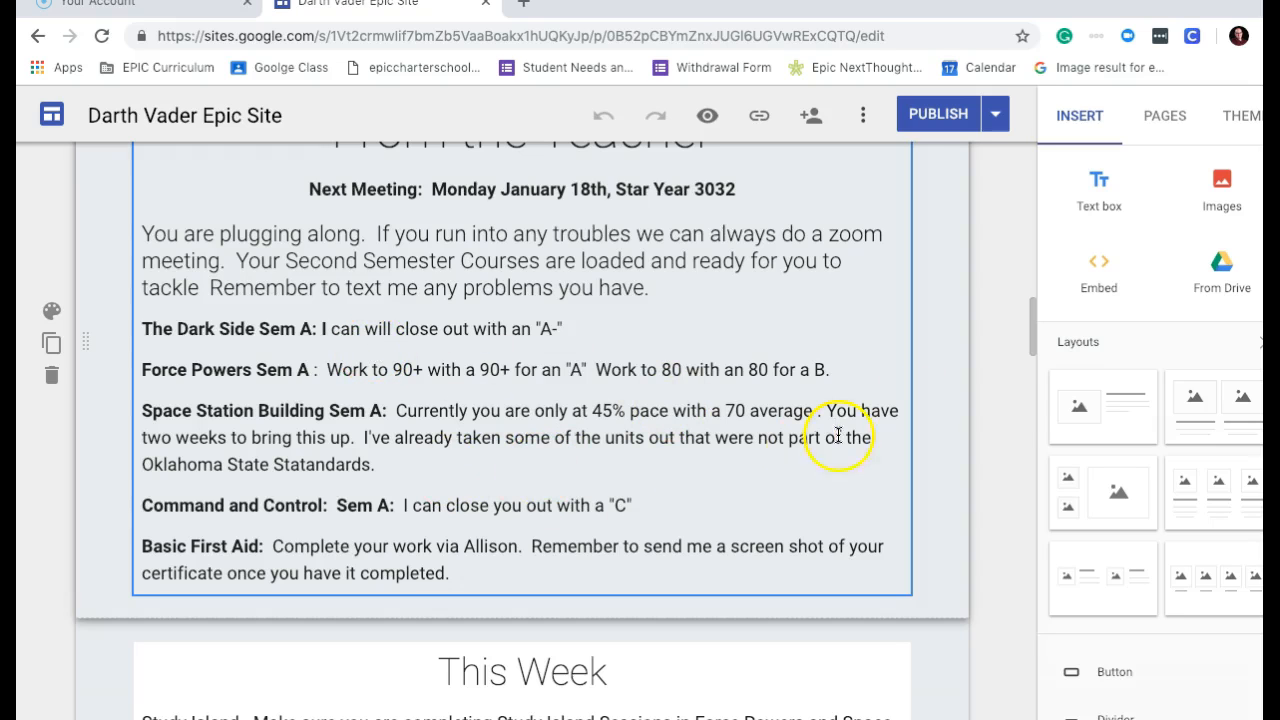
left_click_drag(1032, 325, 1050, 424)
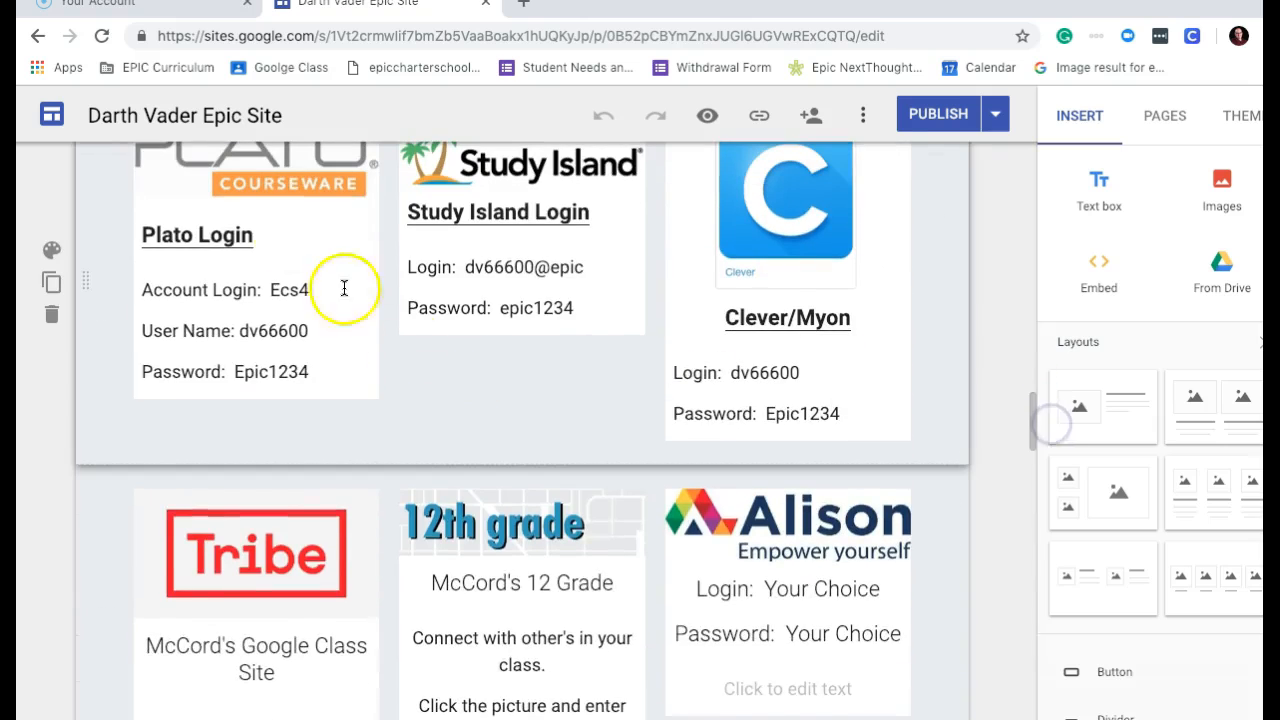
left_click(189, 240)
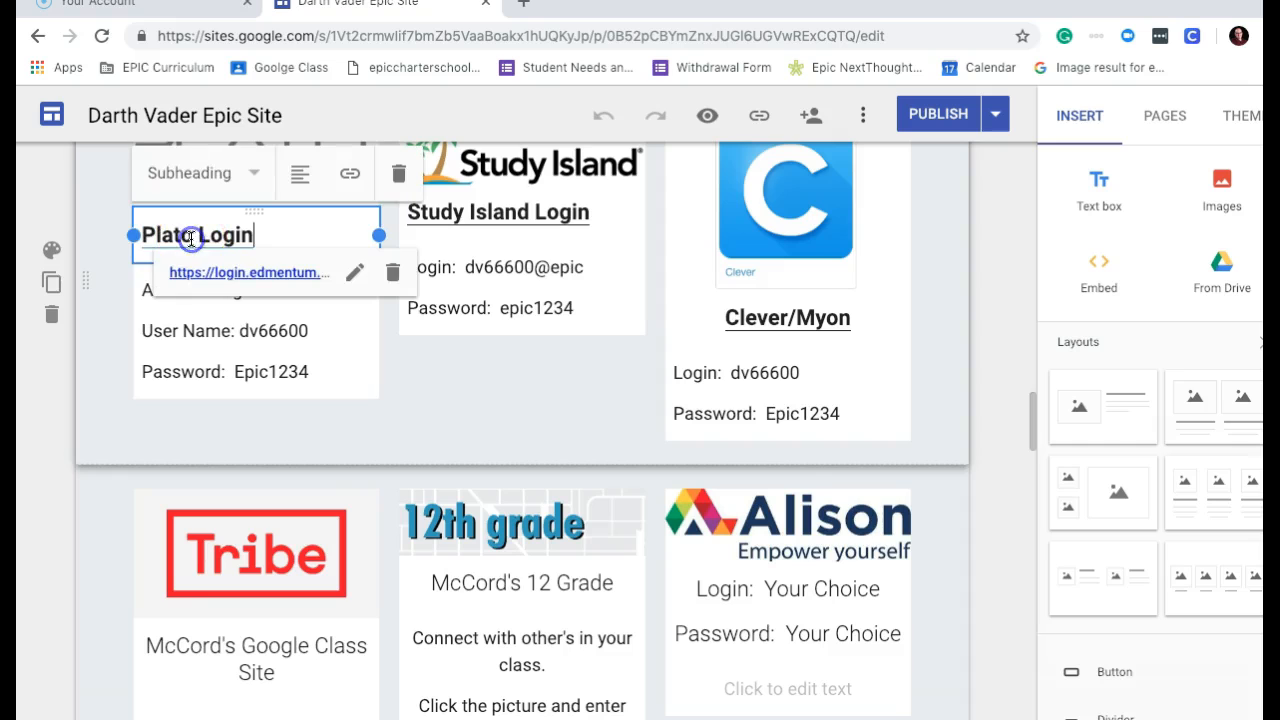
left_click(429, 389)
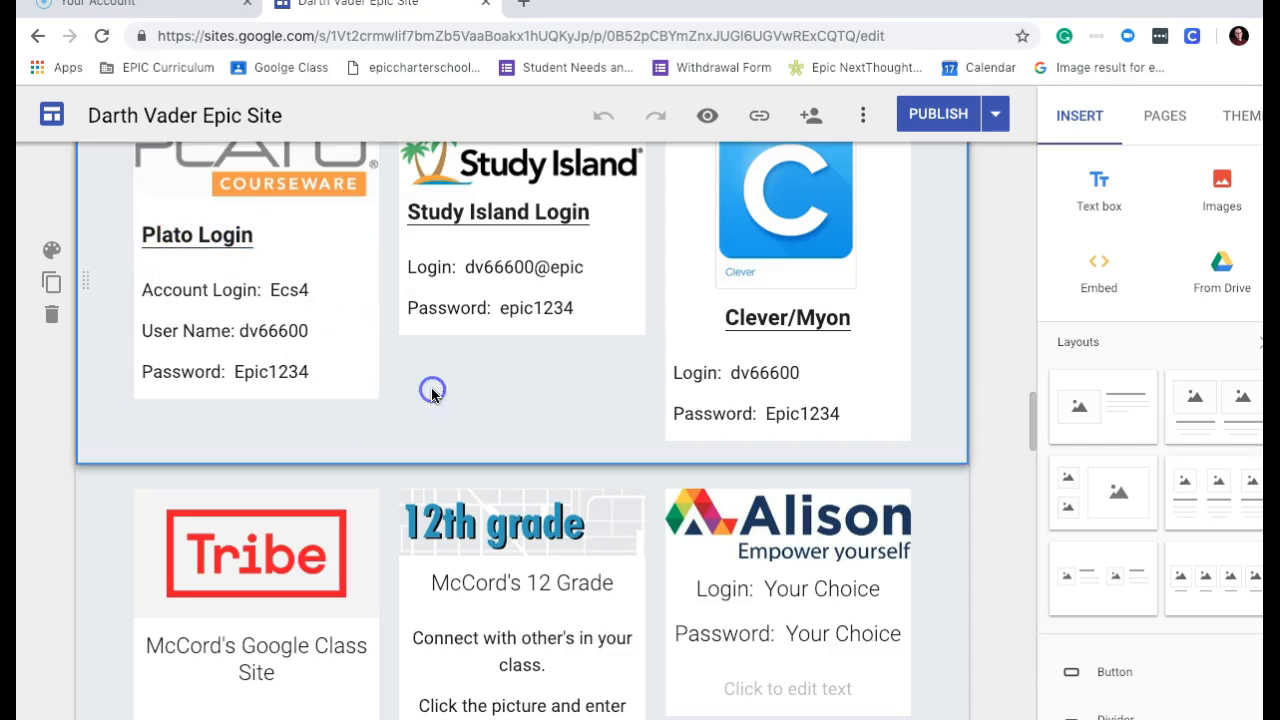
mouse_move(1034, 417)
left_mouse_down()
mouse_move(1039, 405)
mouse_move(1031, 436)
mouse_move(1029, 423)
left_mouse_up()
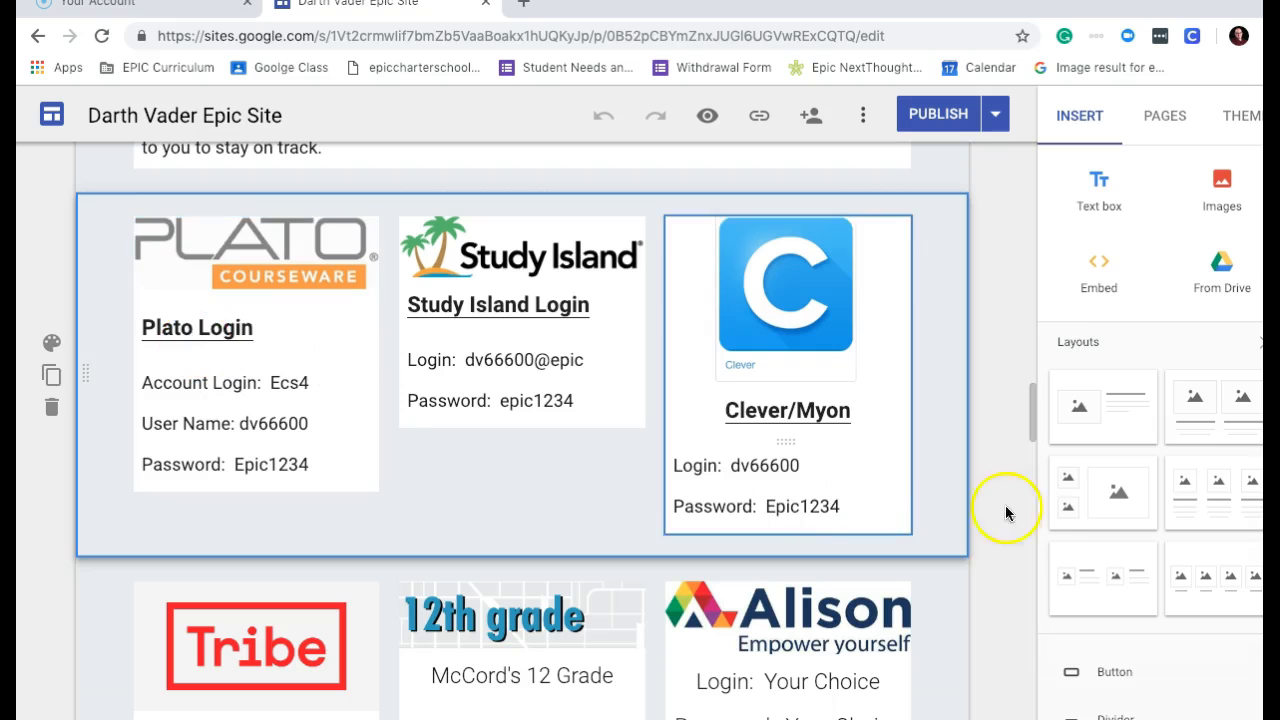
mouse_move(1034, 423)
left_mouse_down()
mouse_move(1036, 495)
mouse_move(1034, 443)
left_mouse_up()
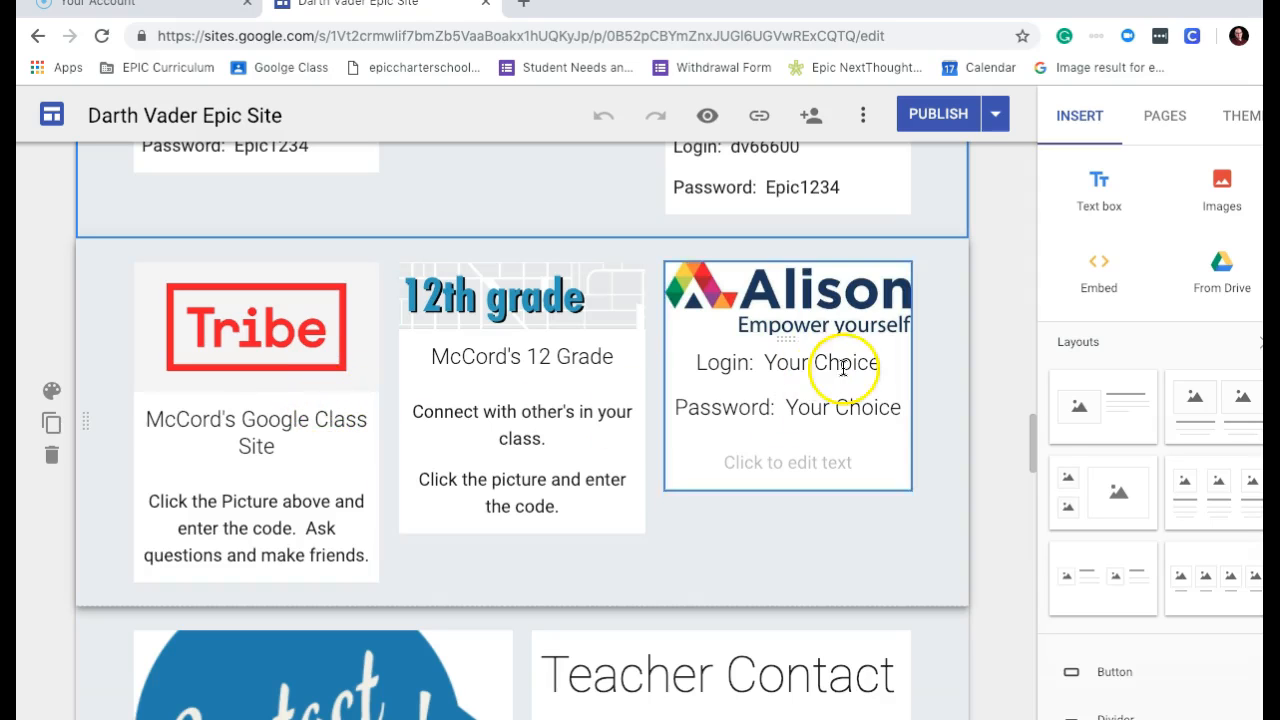
left_click_drag(1033, 447, 931, 134)
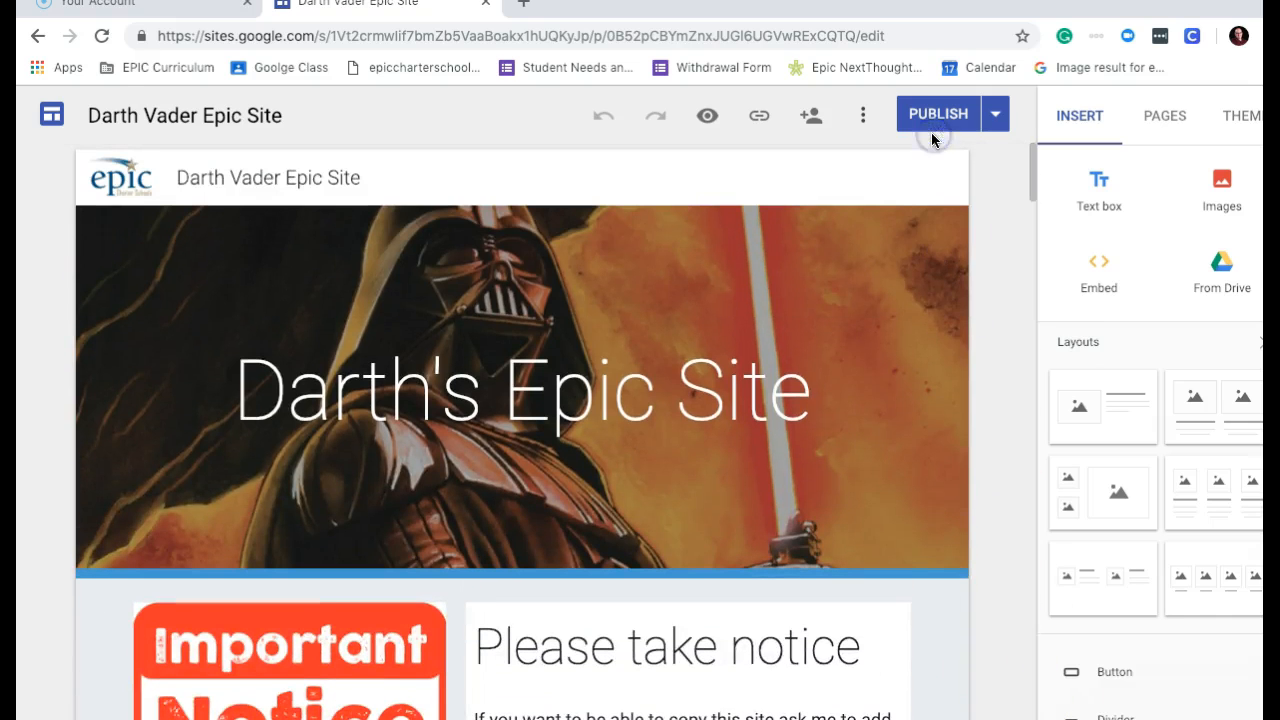
Duplicate the site under the name 'Leah Organa Epic Site'.
left_click(863, 113)
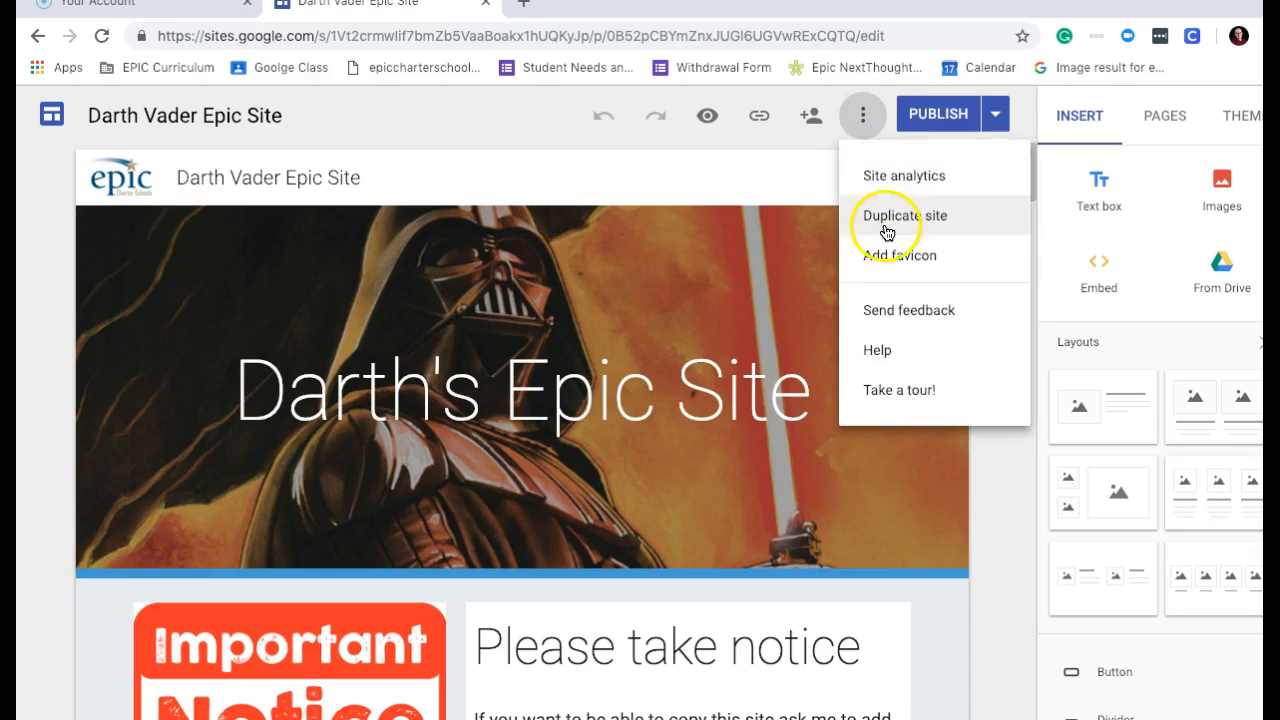
left_click(885, 220)
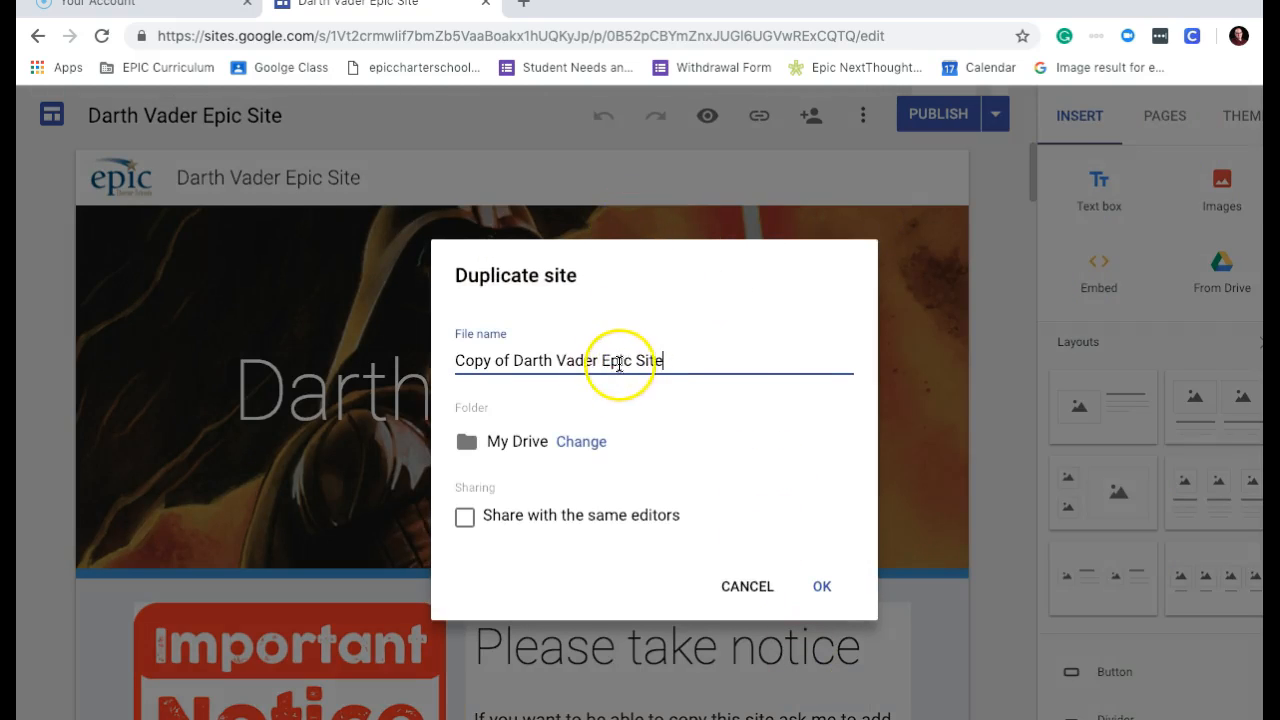
left_click(598, 359)
left_click_drag(598, 359, 390, 340)
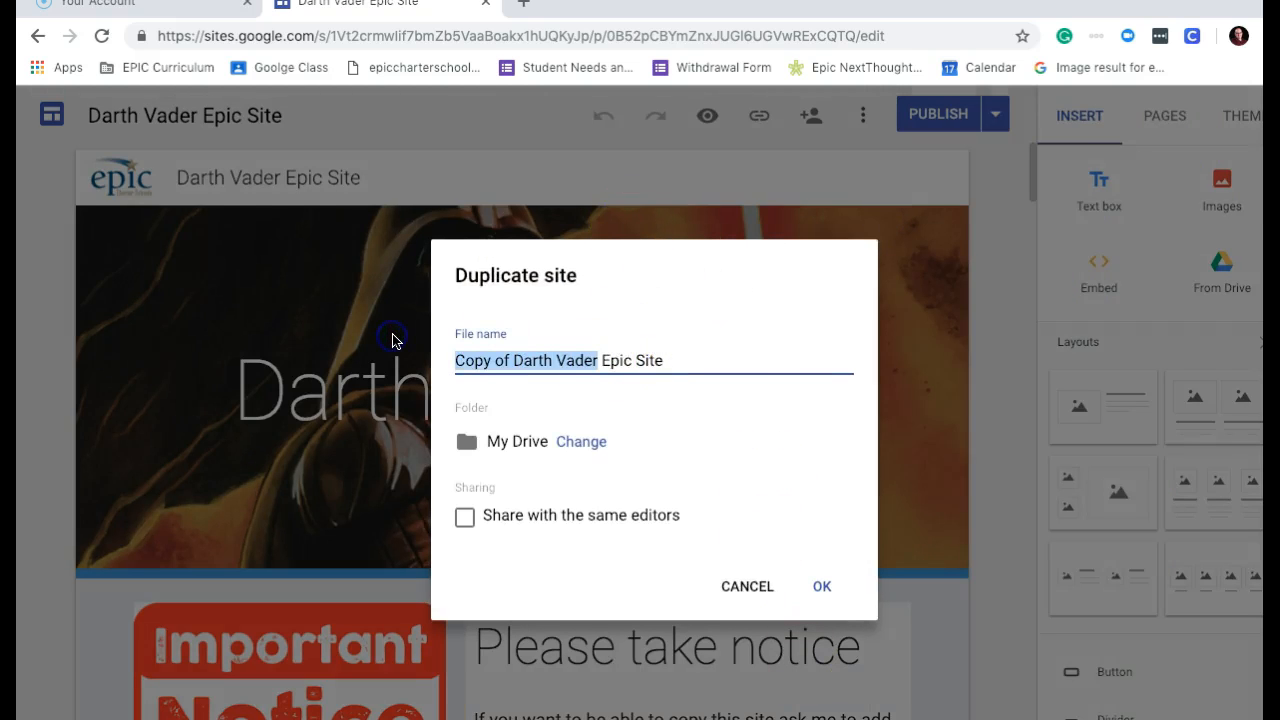
type("Leah Organa")
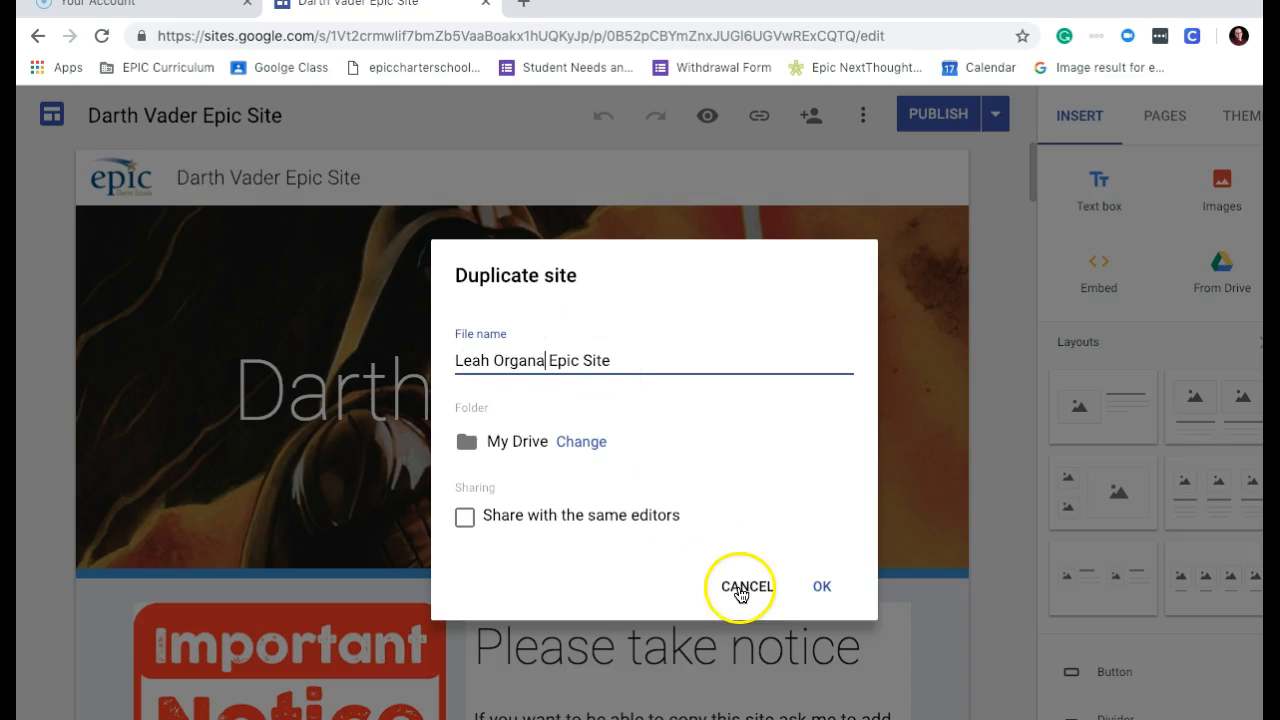
left_click(821, 587)
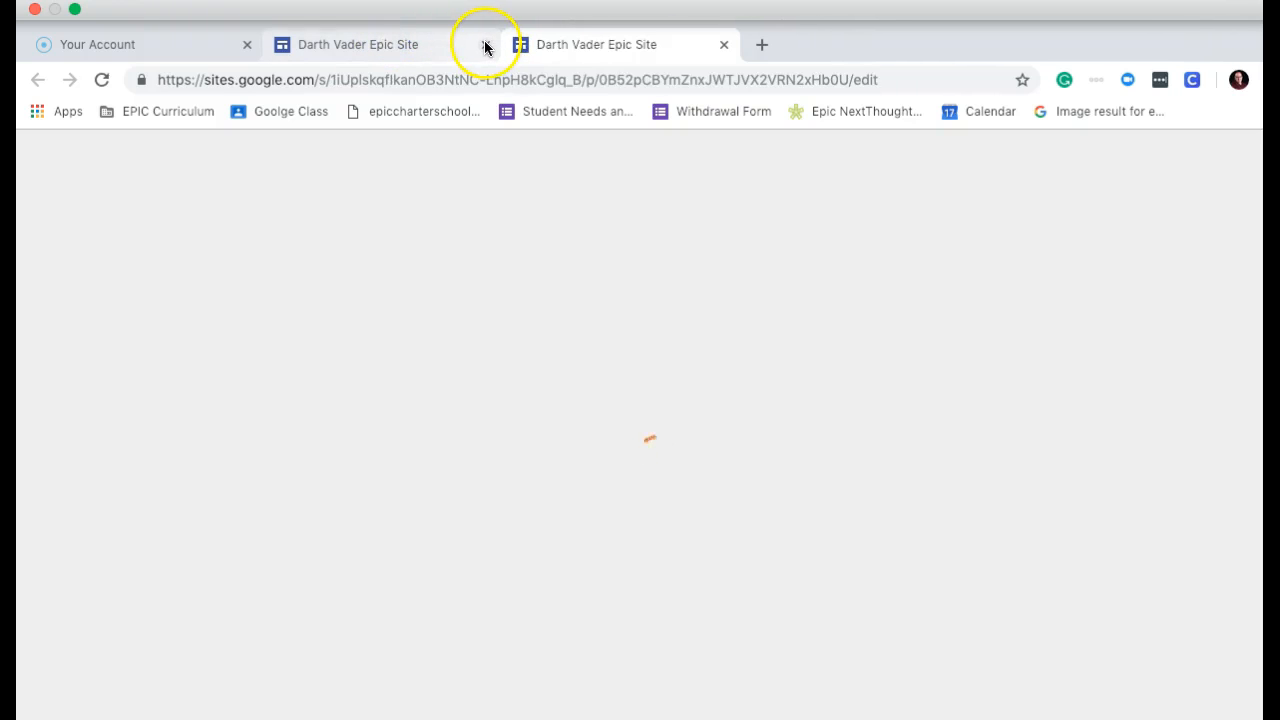
Close the original Darth Vader tab and change the header site name to 'Leah Organa Epic Site'.
left_click(486, 45)
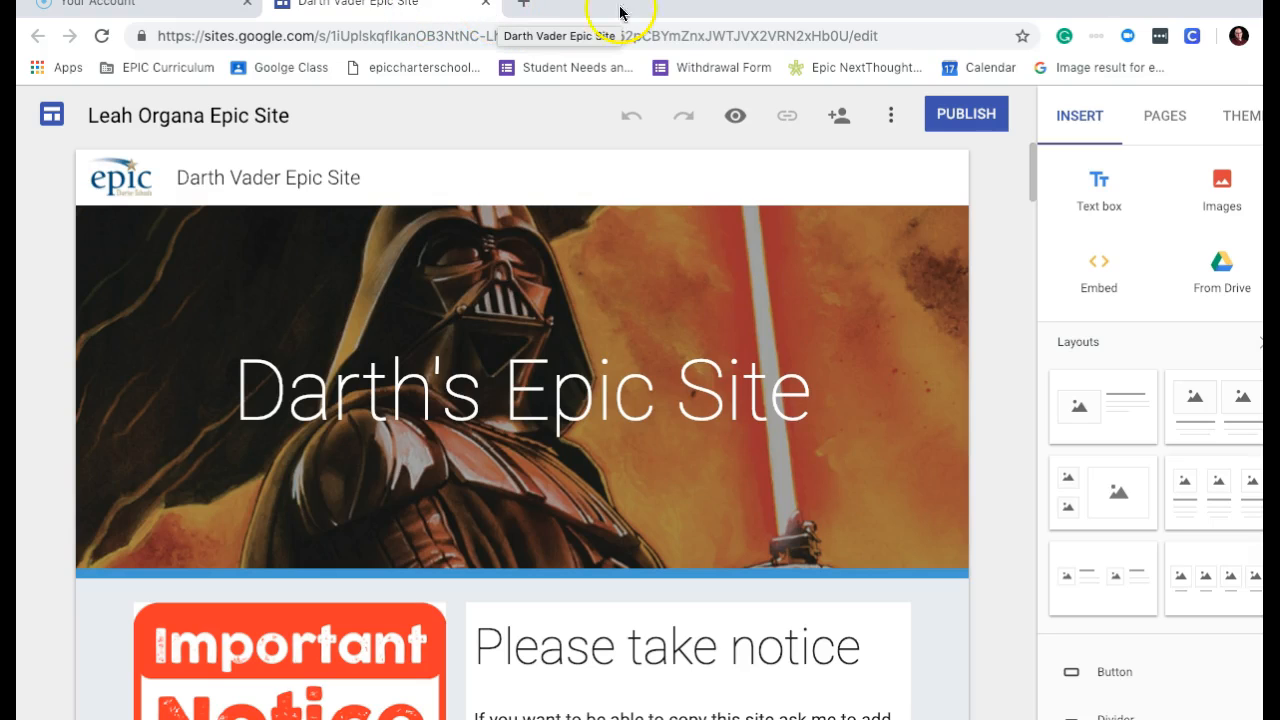
left_click_drag(1032, 163, 1032, 145)
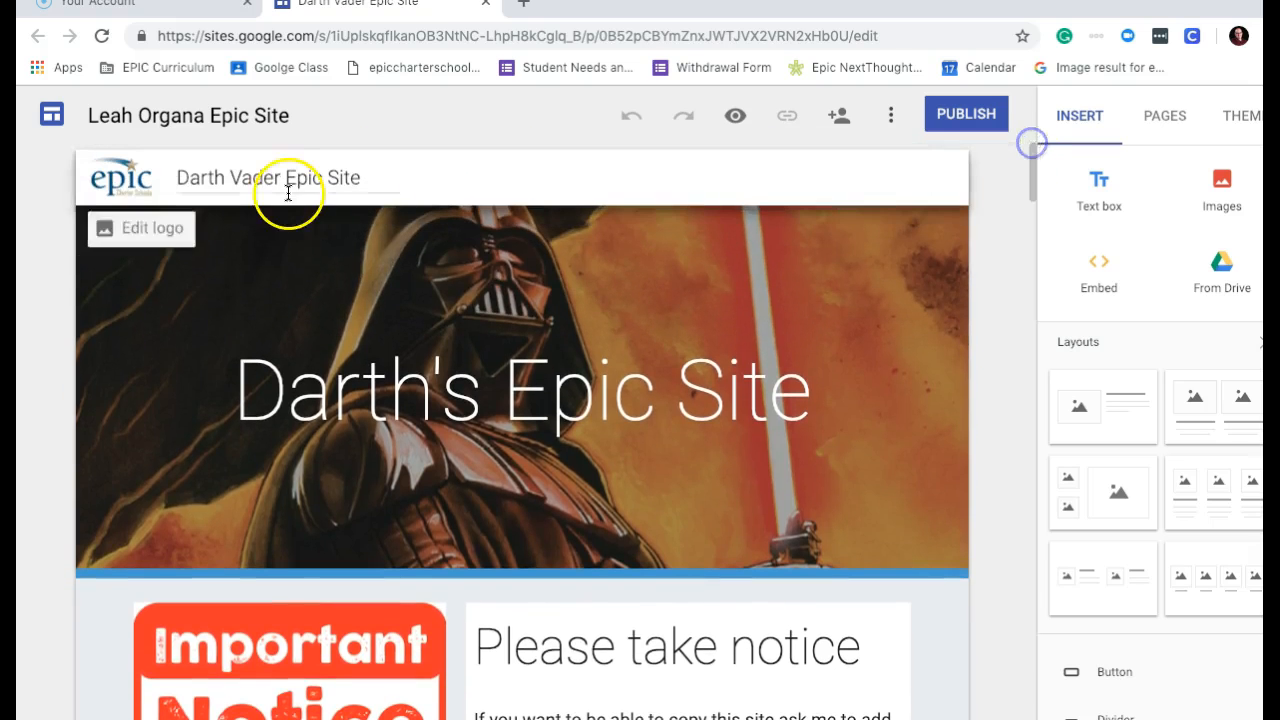
left_click_drag(284, 177, 150, 160)
type("Leah Organa")
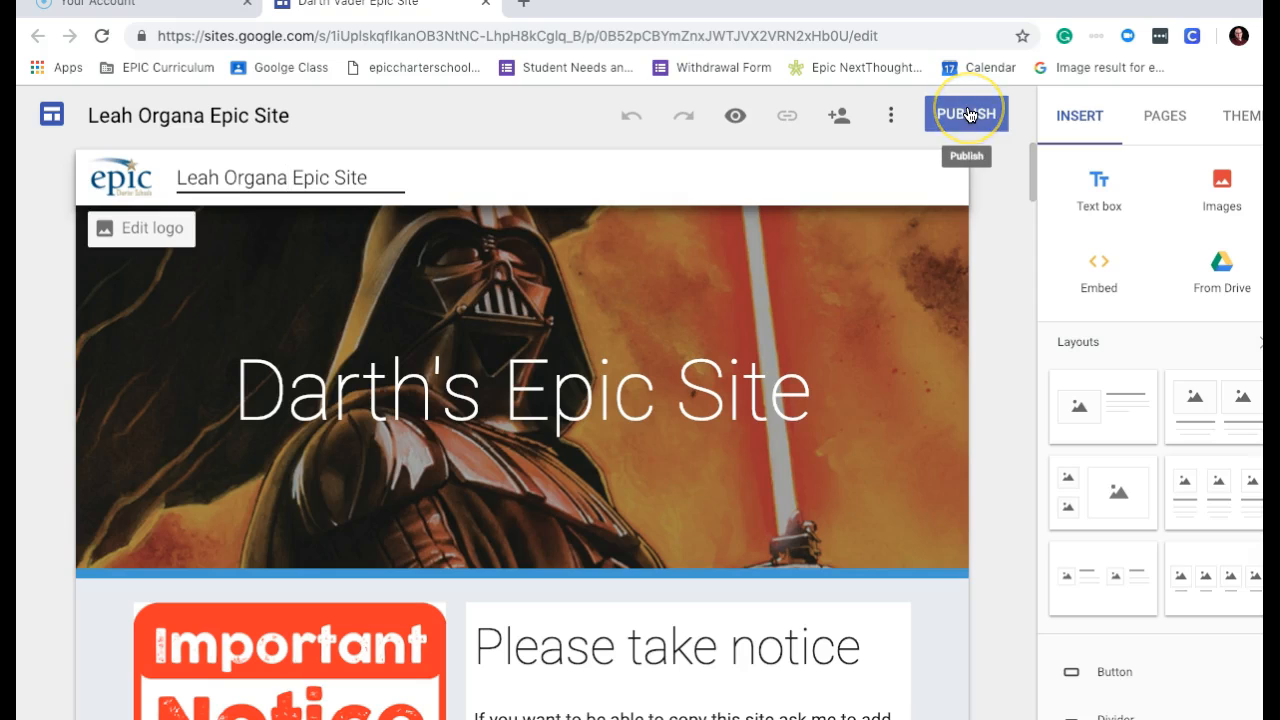
Change the banner title from Darth to 'Leah's Epic Site'.
left_click(429, 386)
left_click_drag(430, 388, 247, 367)
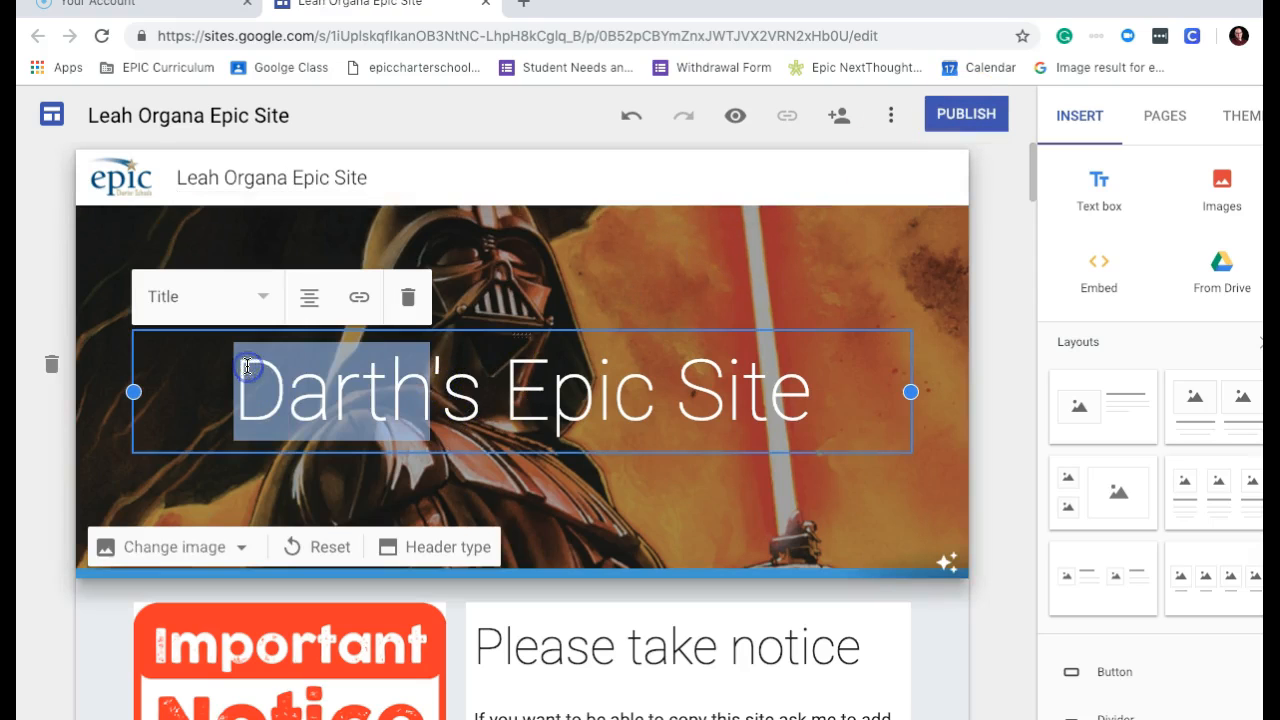
type("Leah")
Publish the site at leah-organa-epic-site, check the live page, and open a blank tab.
left_click(965, 114)
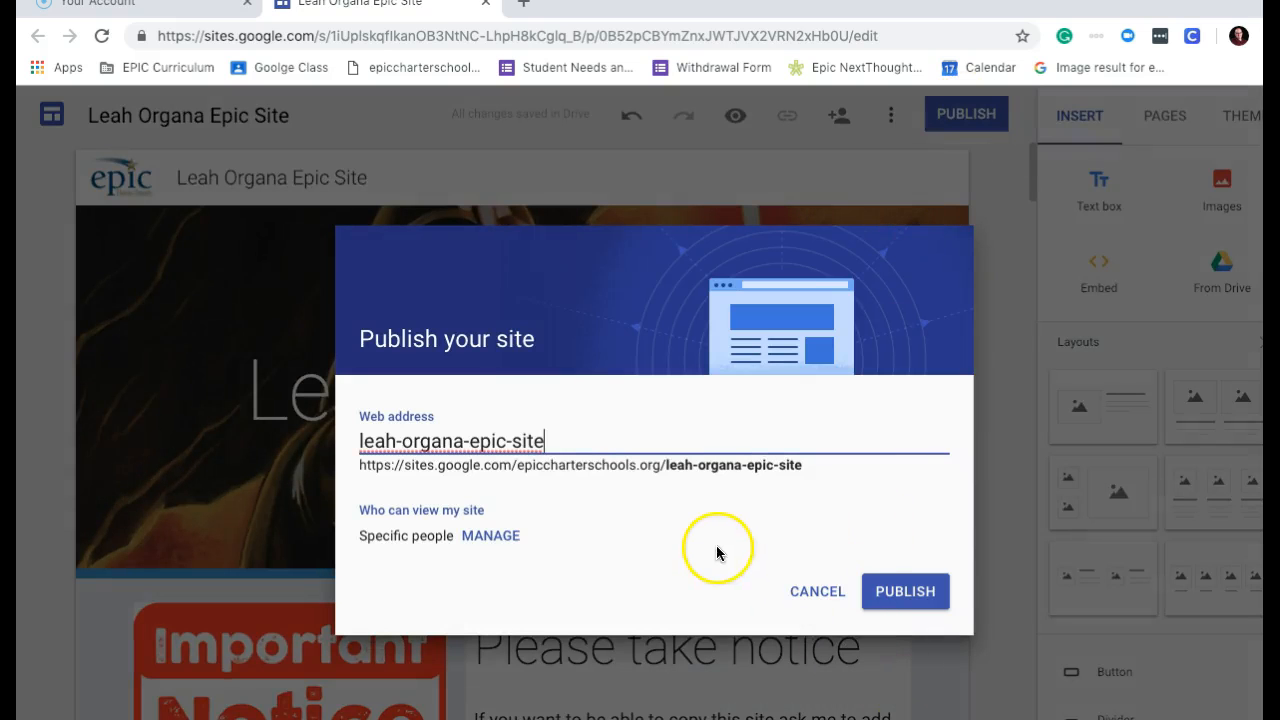
left_click(904, 594)
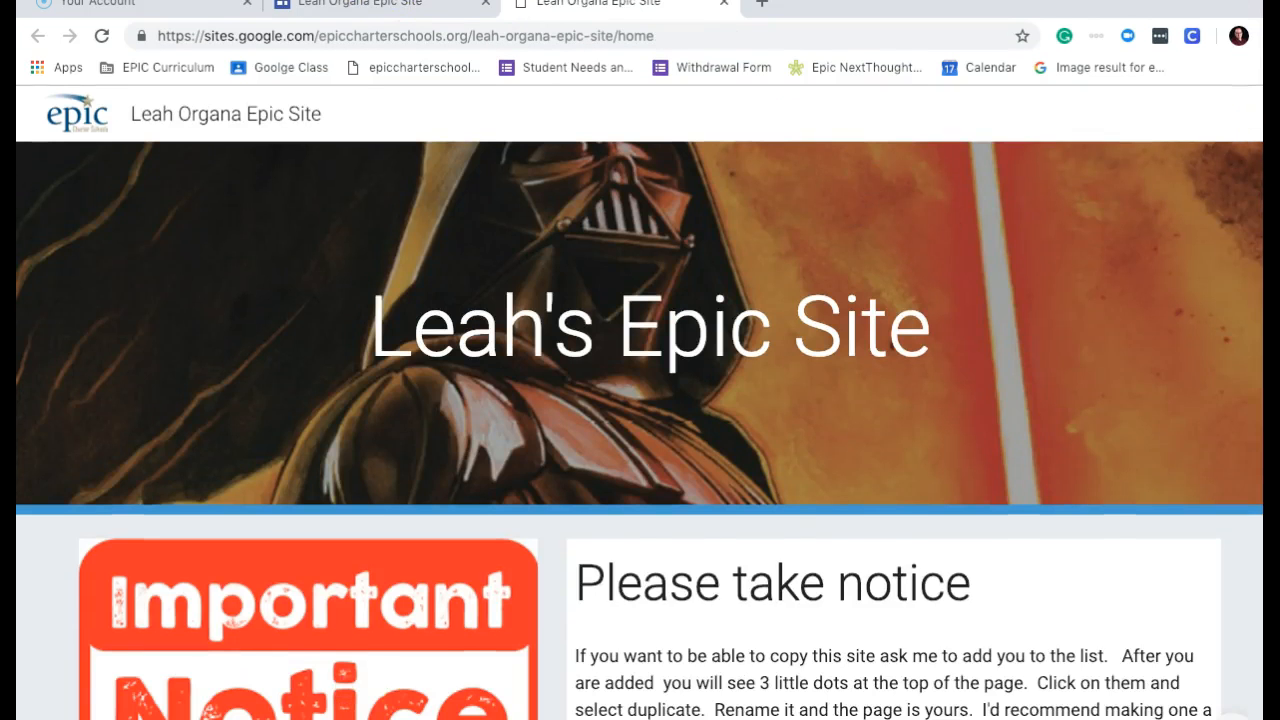
scroll(348, 514, "down", 15)
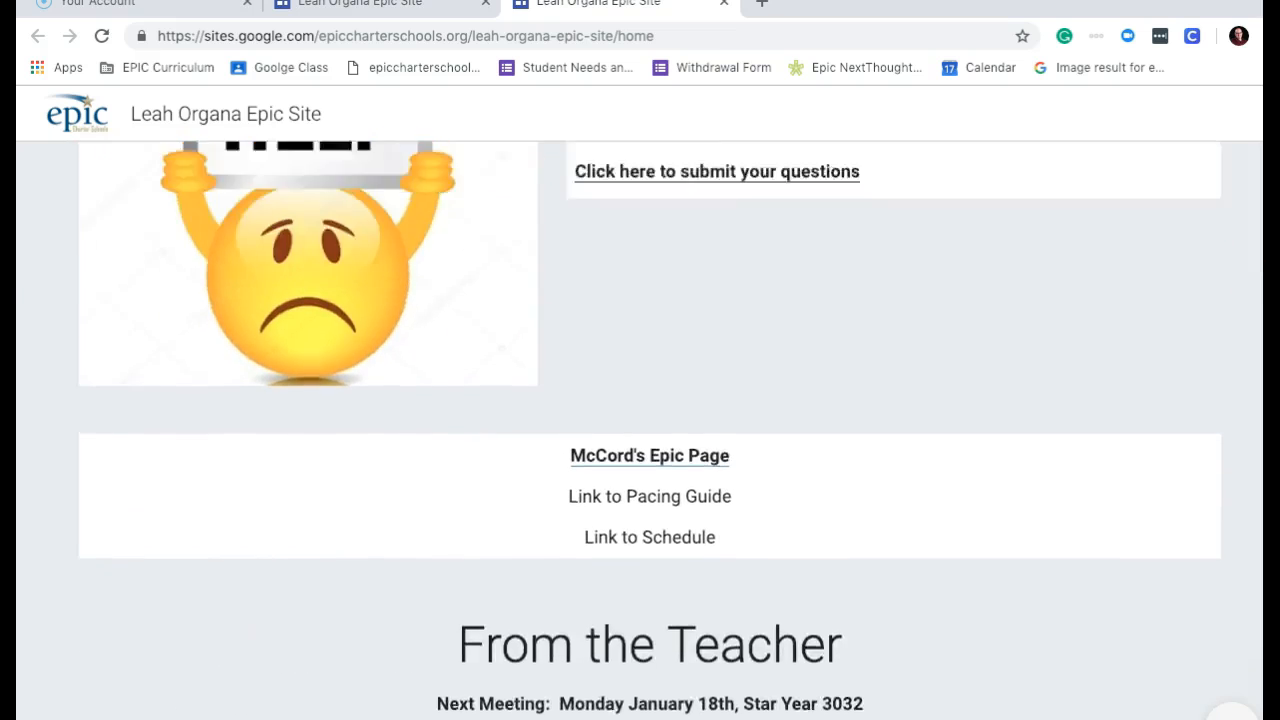
scroll(348, 495, "up", 10)
scroll(348, 456, "down", 4)
scroll(348, 456, "up", 1)
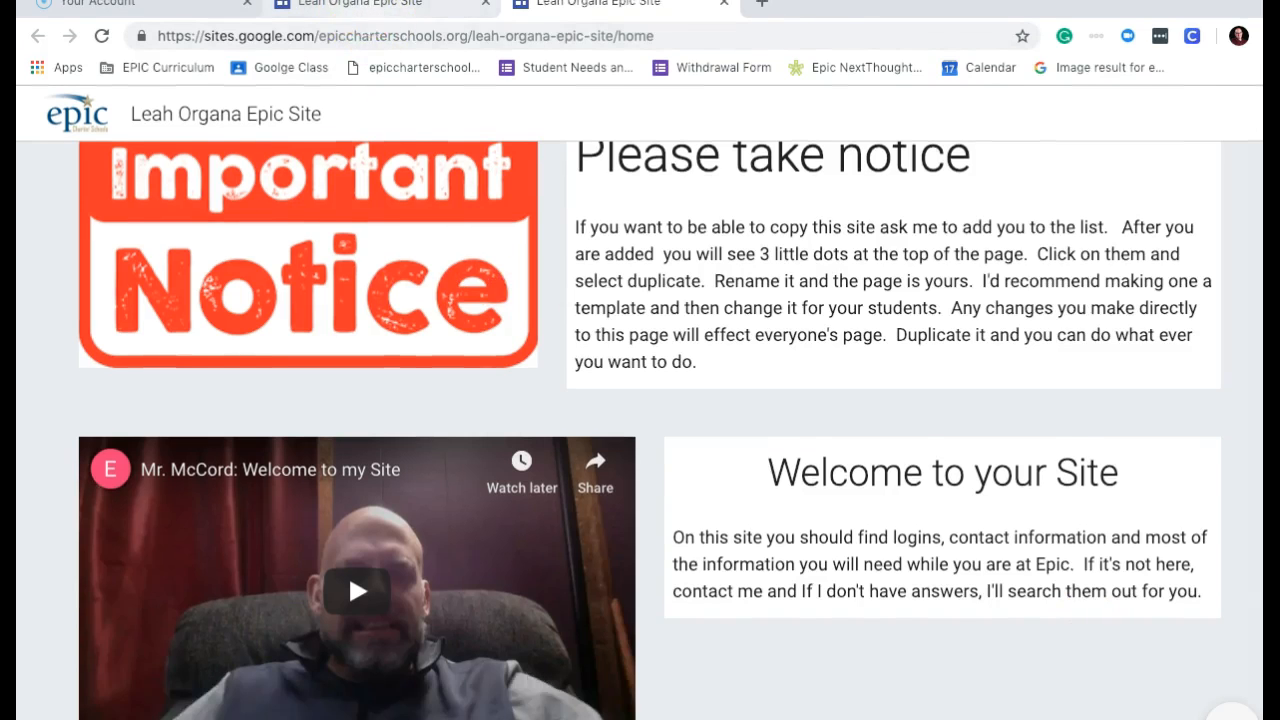
left_click(350, 8)
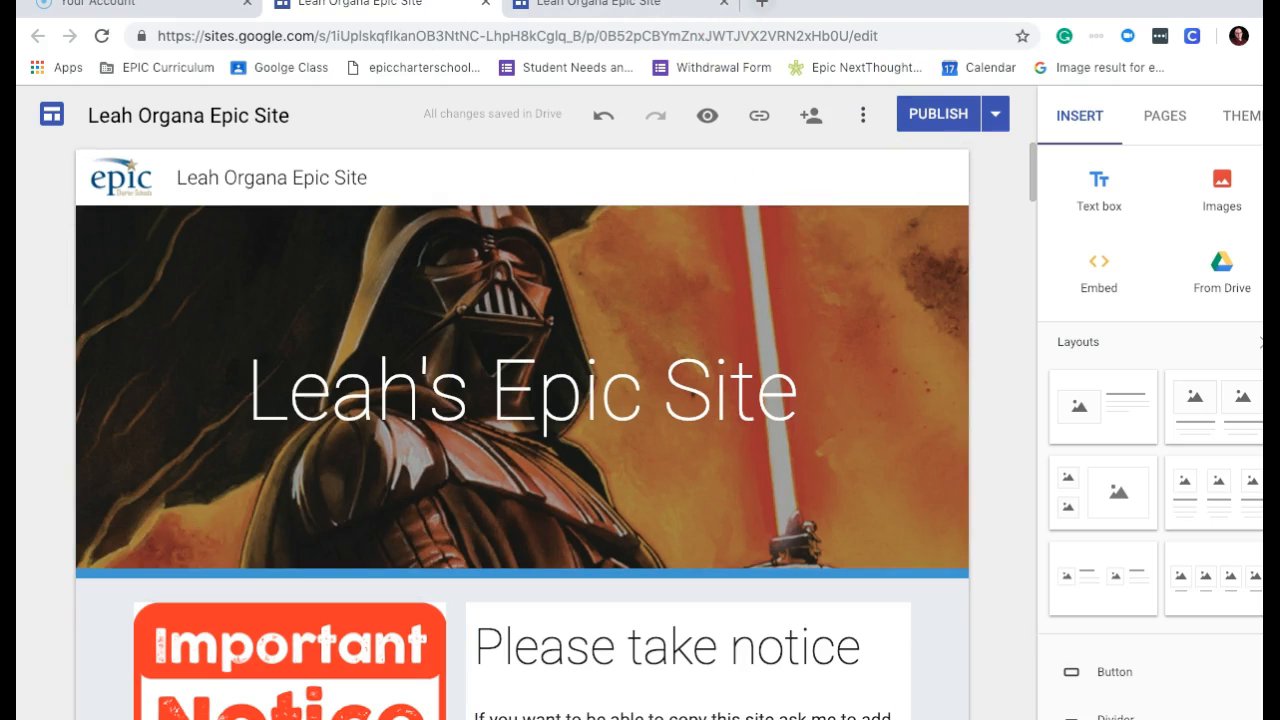
left_click(762, 3)
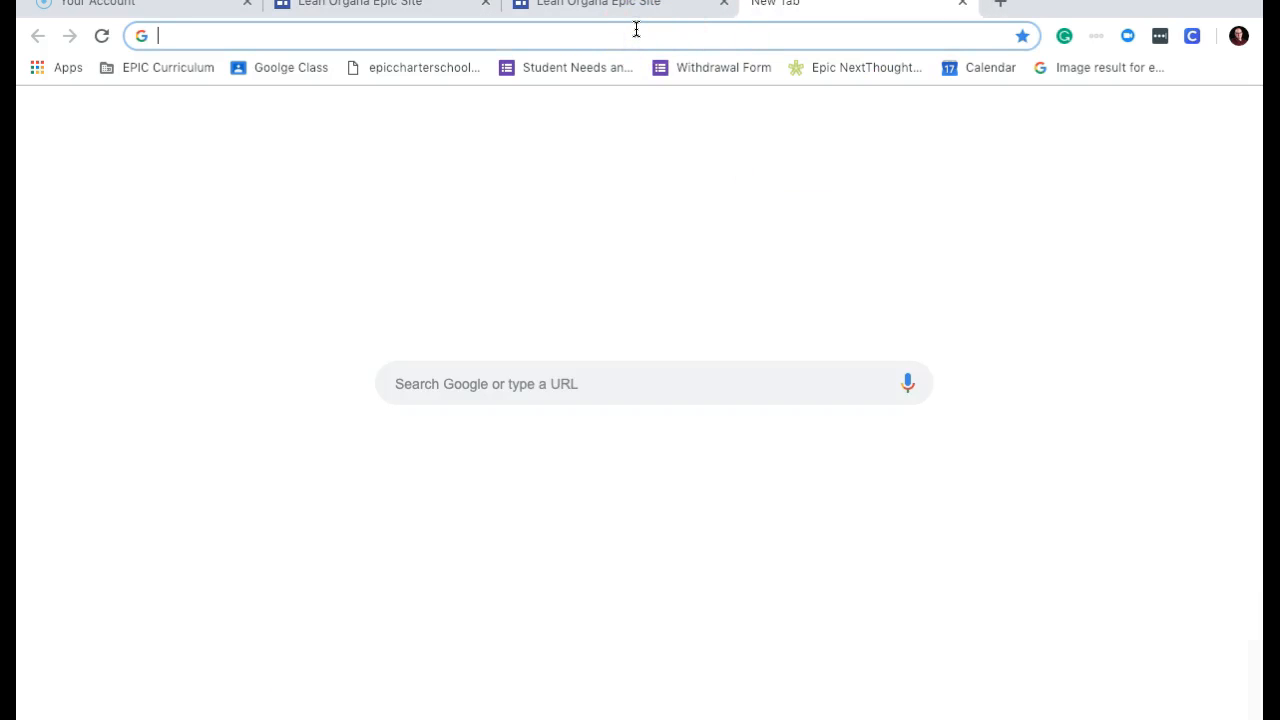
Search Google Images for 'princes leah'.
type("leah&rlz=1C5CHFA_enUS707US707&oq=leah&aqs=chrome..69i57j69i60l2j0j69i61j0.142...")
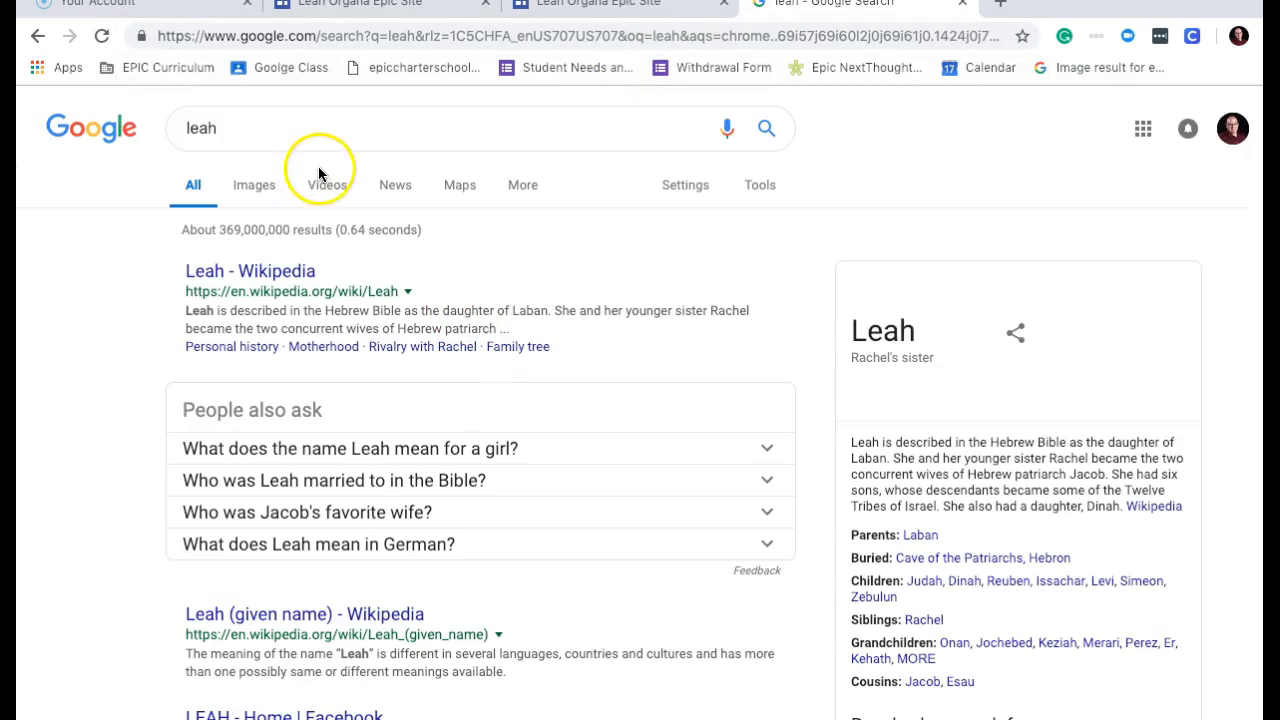
left_click(256, 185)
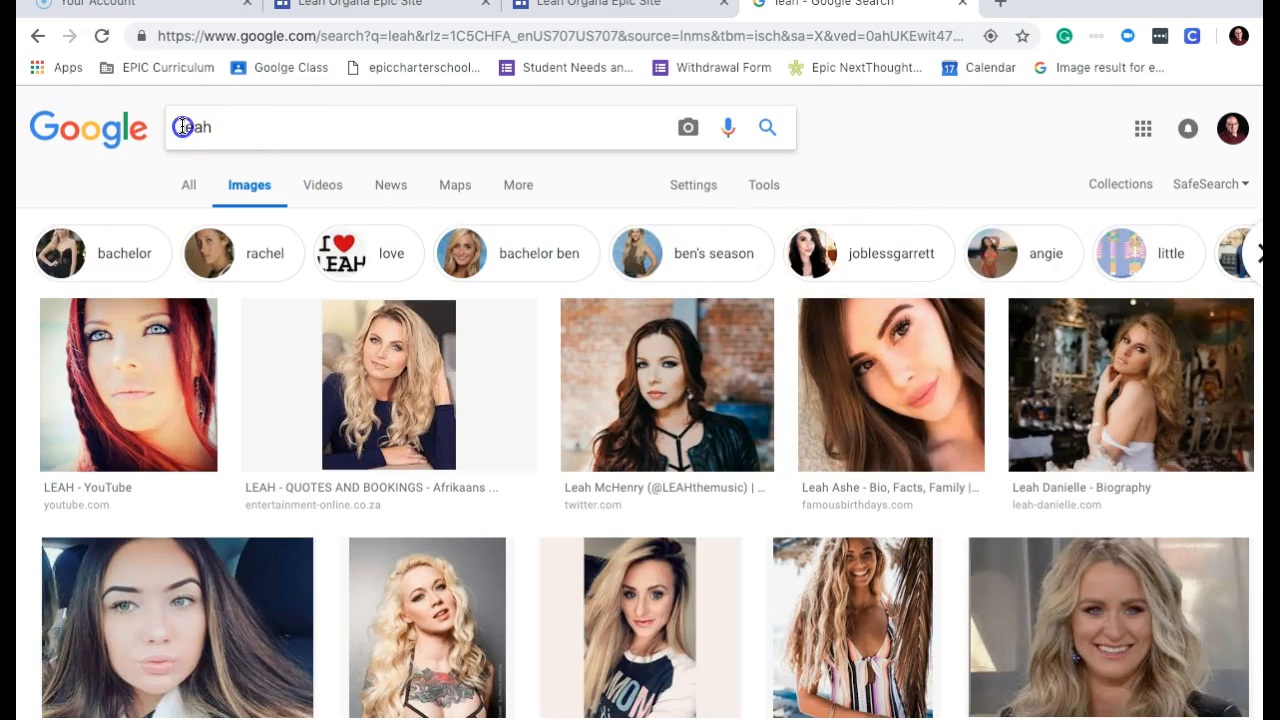
type("ces")
key("Return")
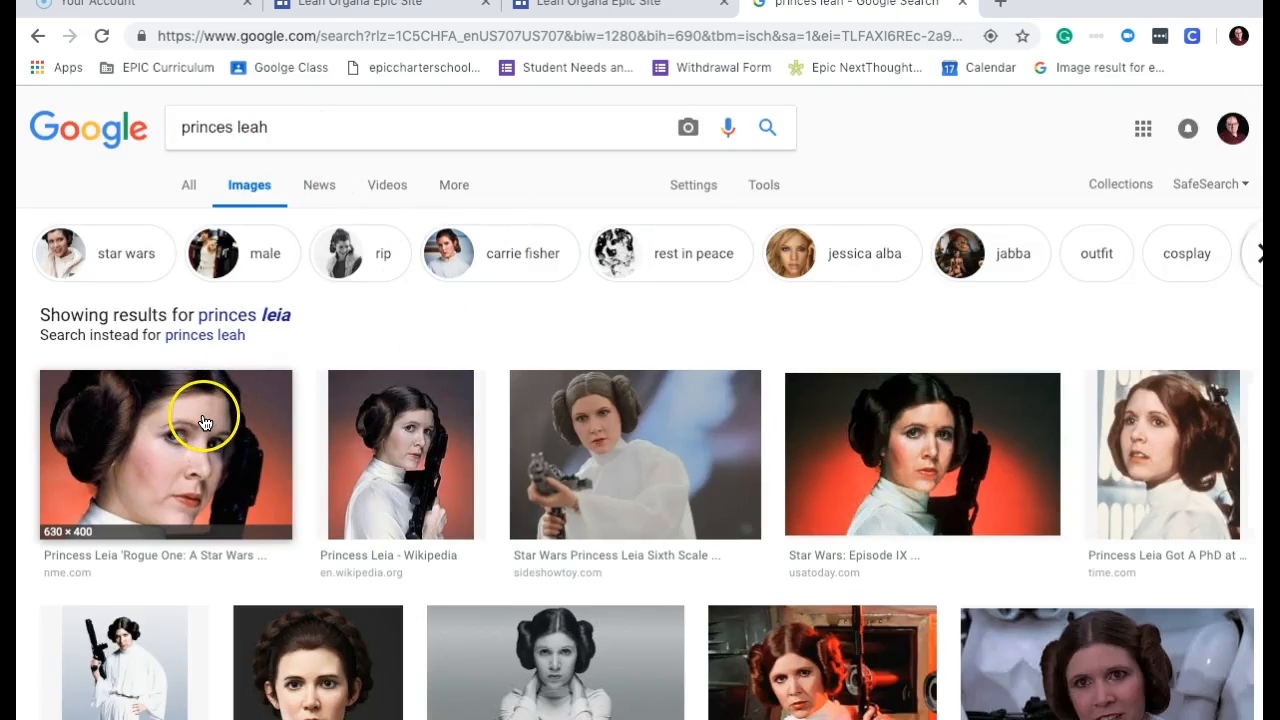
Preview the first Leia portrait images without saving them.
left_click(200, 422)
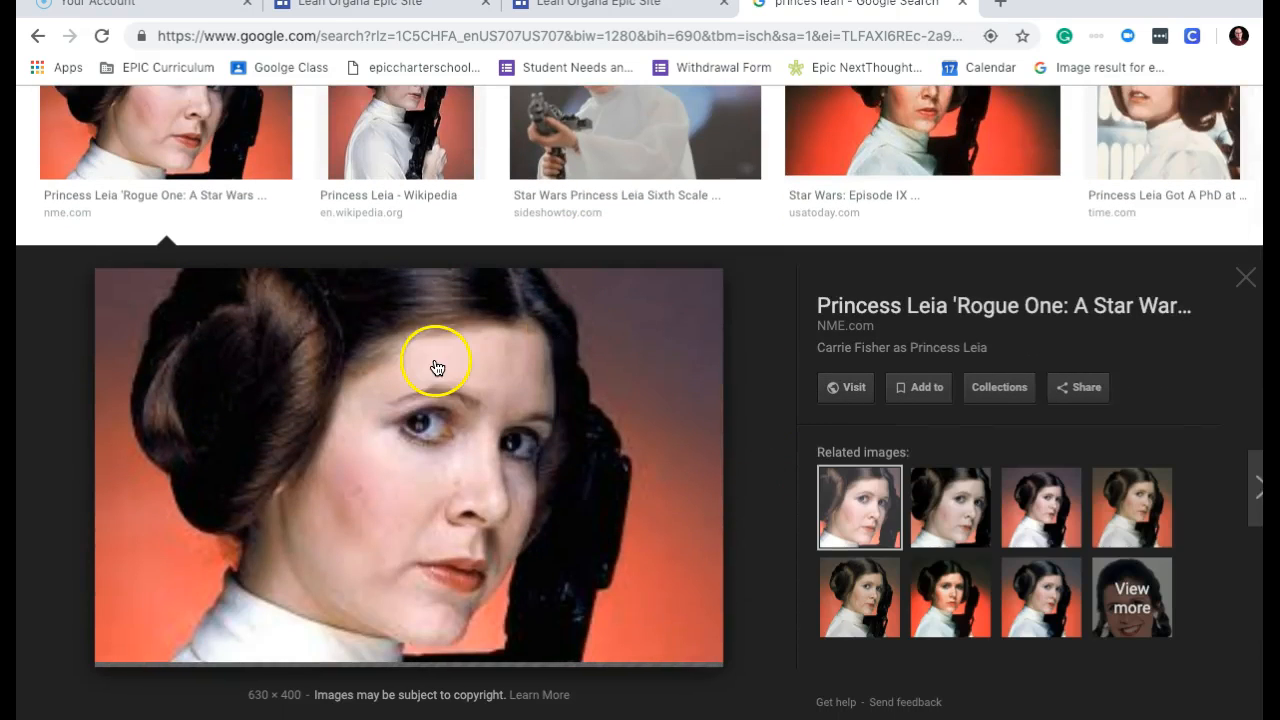
right_click(435, 363)
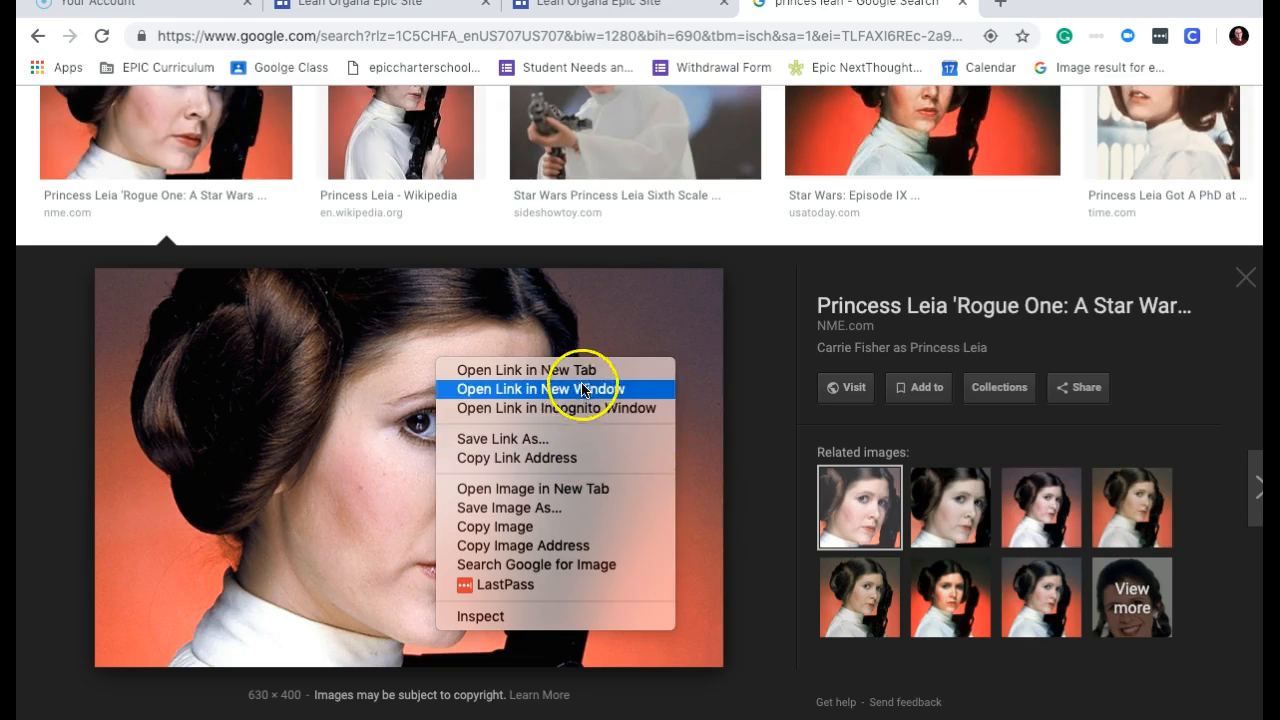
left_click(357, 357)
right_click(357, 357)
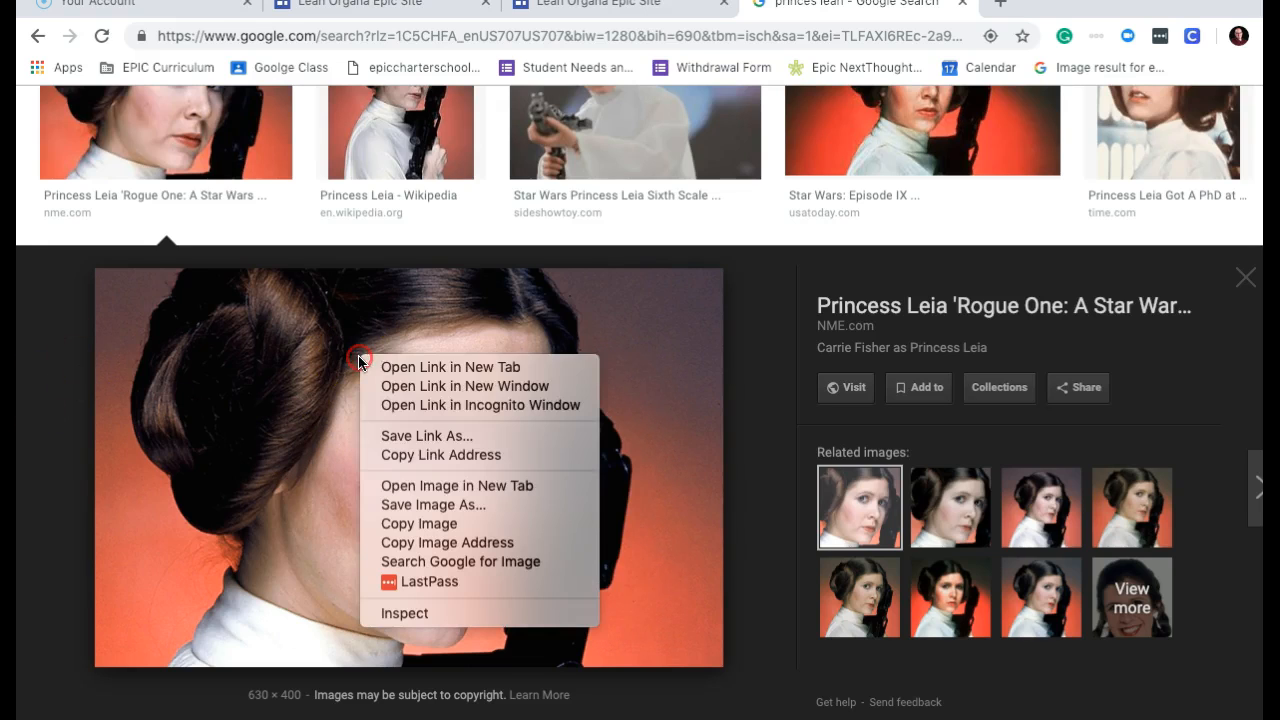
left_click(443, 438)
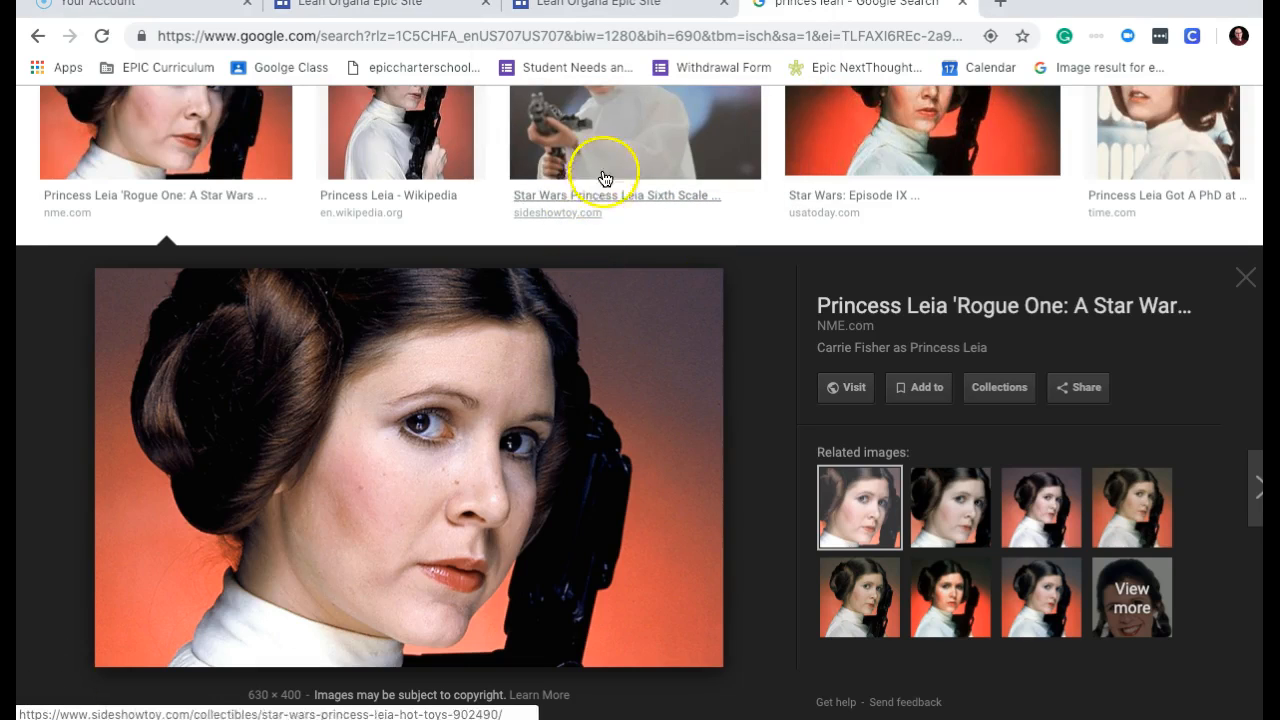
Save the Princess Leia sixth scale figure image to the Desktop and return to the site tab.
left_click(605, 178)
right_click(405, 420)
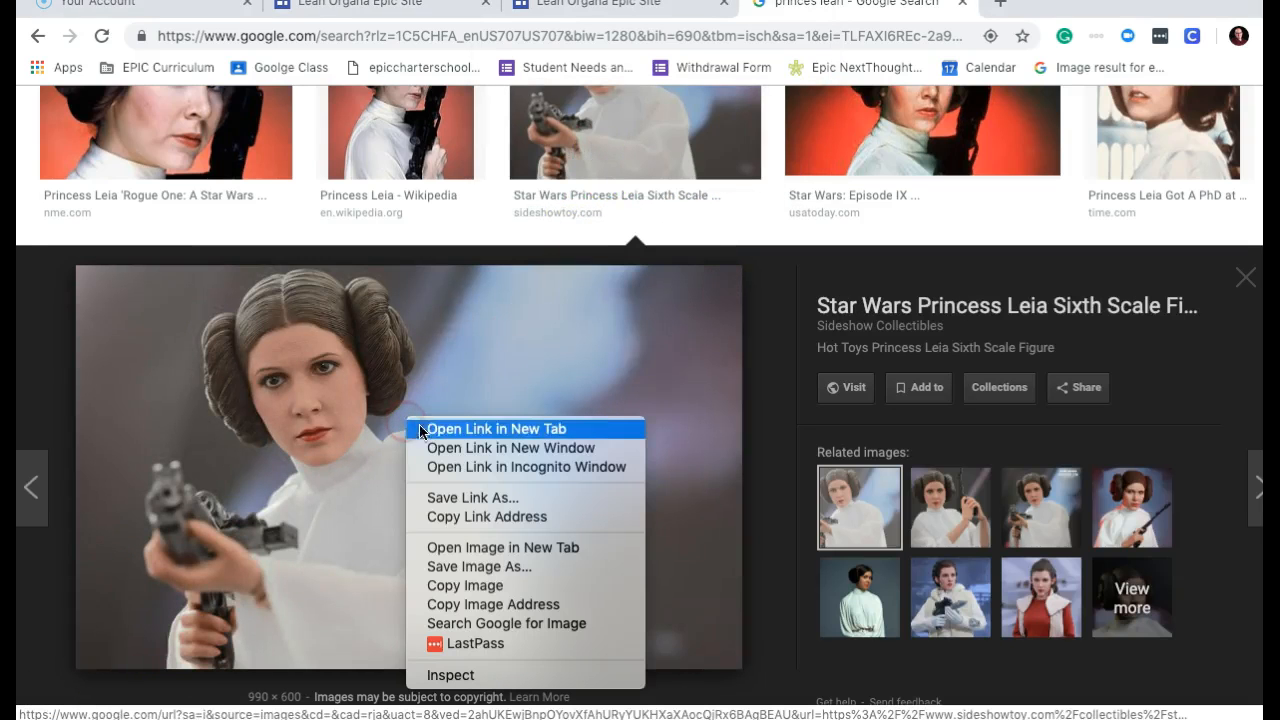
left_click(463, 566)
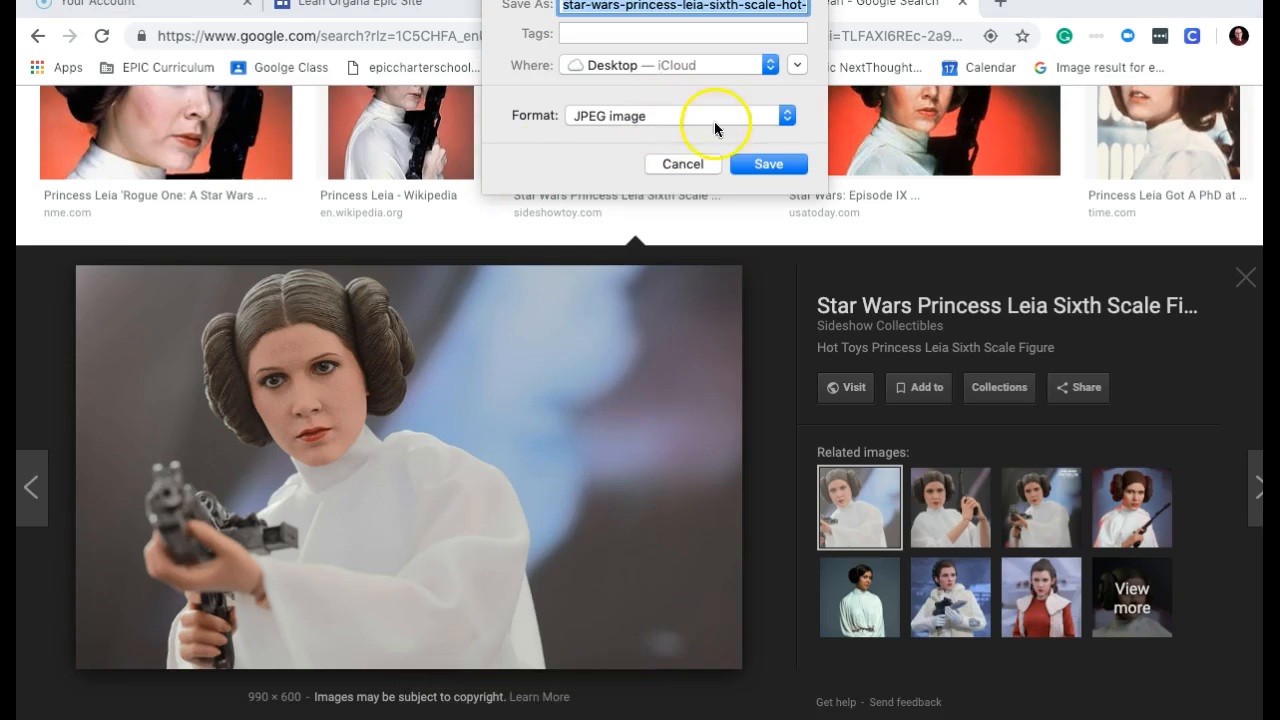
left_click(762, 163)
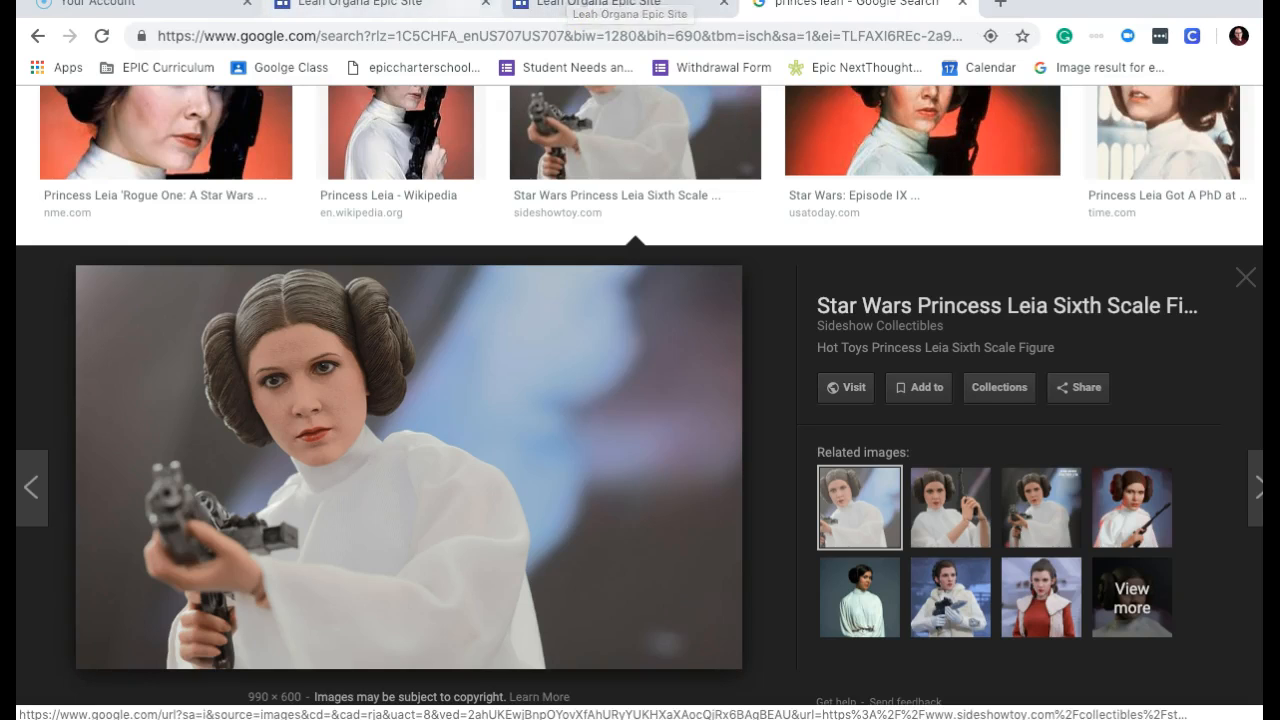
left_click(600, 5)
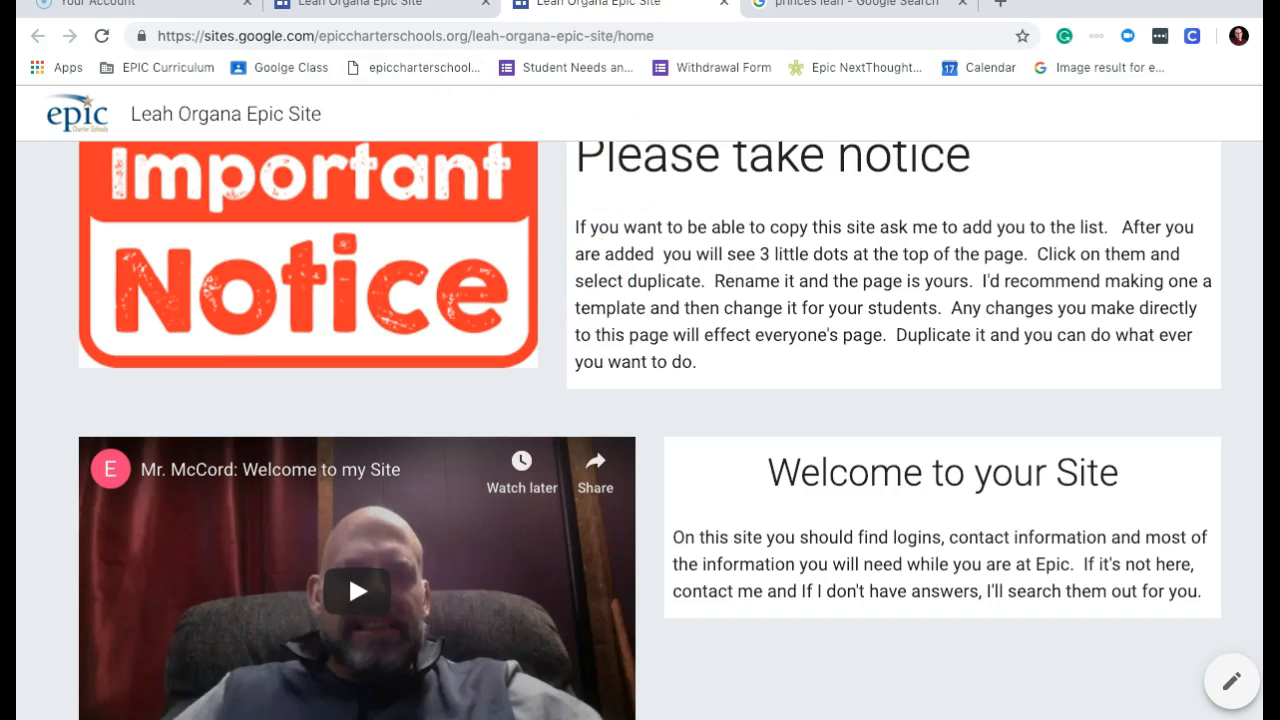
Replace the header background with the uploaded Princess Leia figure JPEG.
left_click(470, 8)
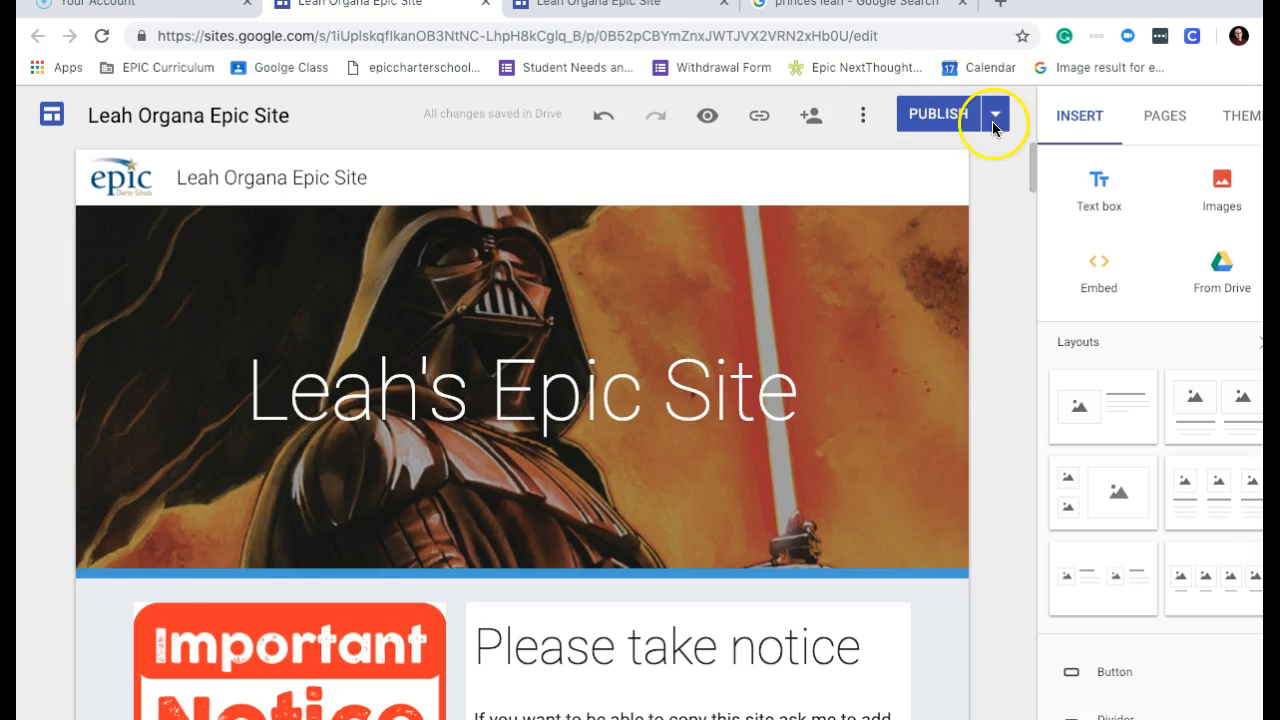
mouse_move(266, 357)
left_click(209, 550)
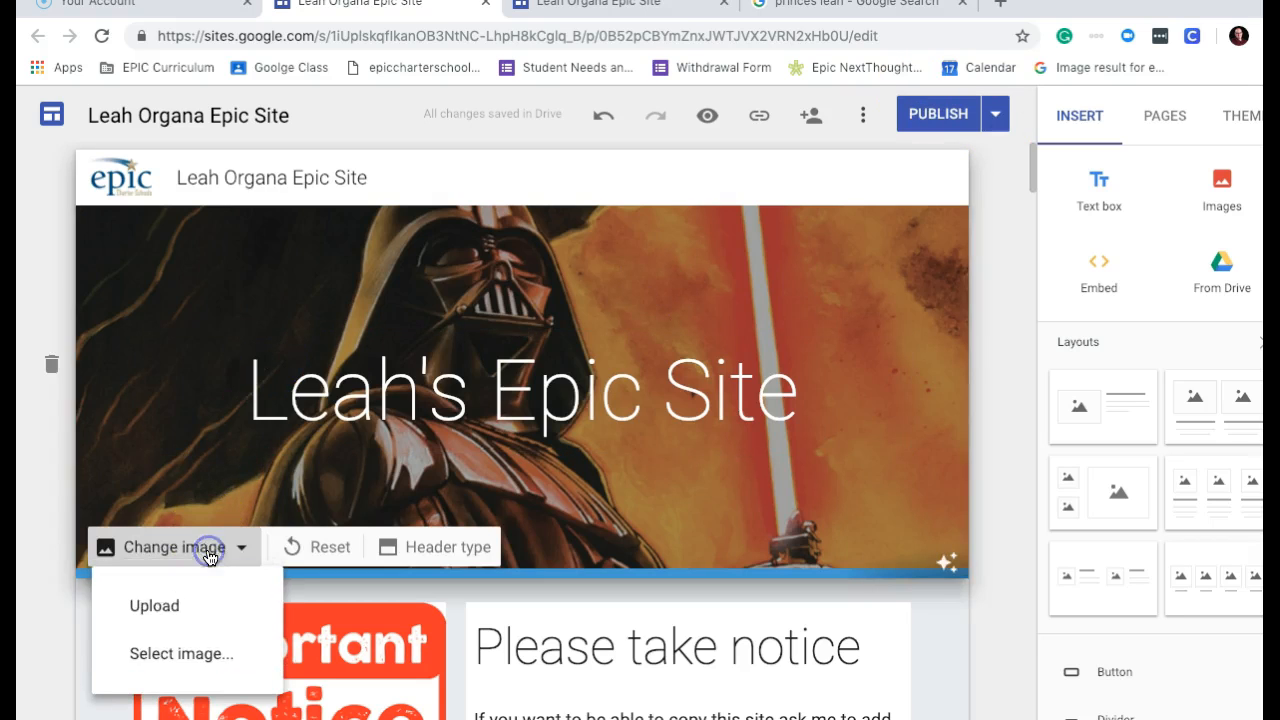
left_click(183, 604)
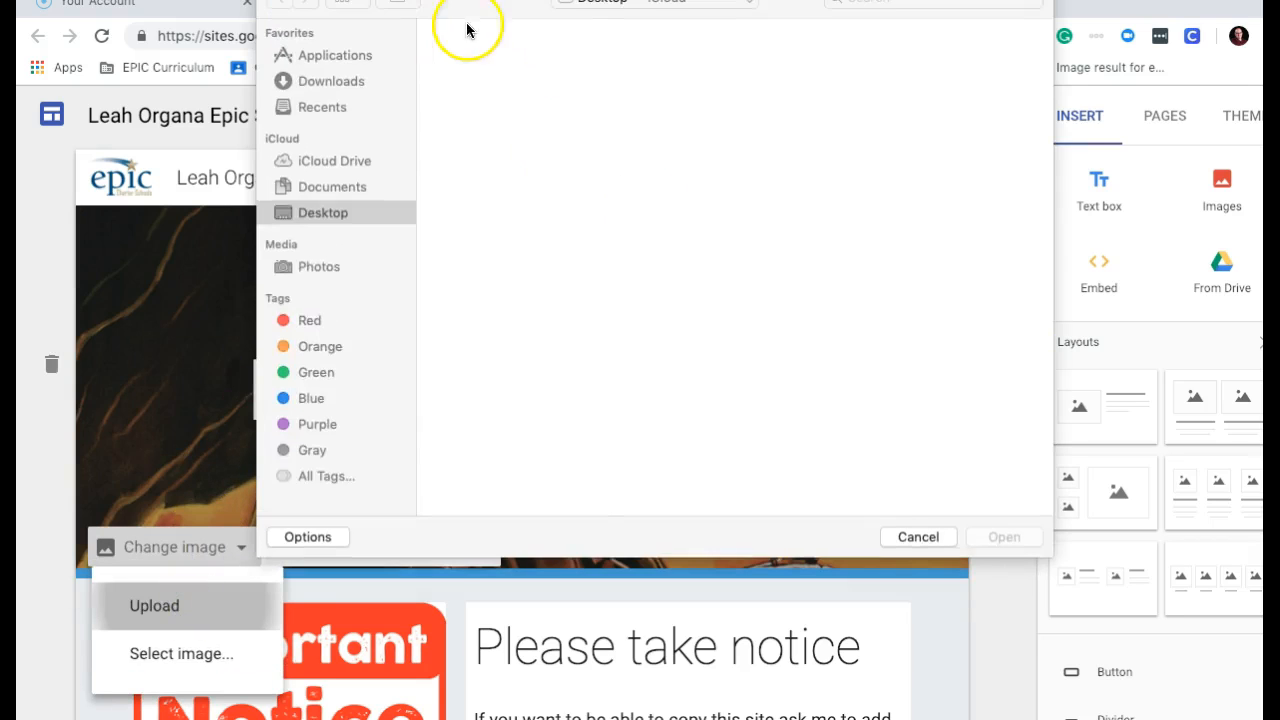
left_click(496, 72)
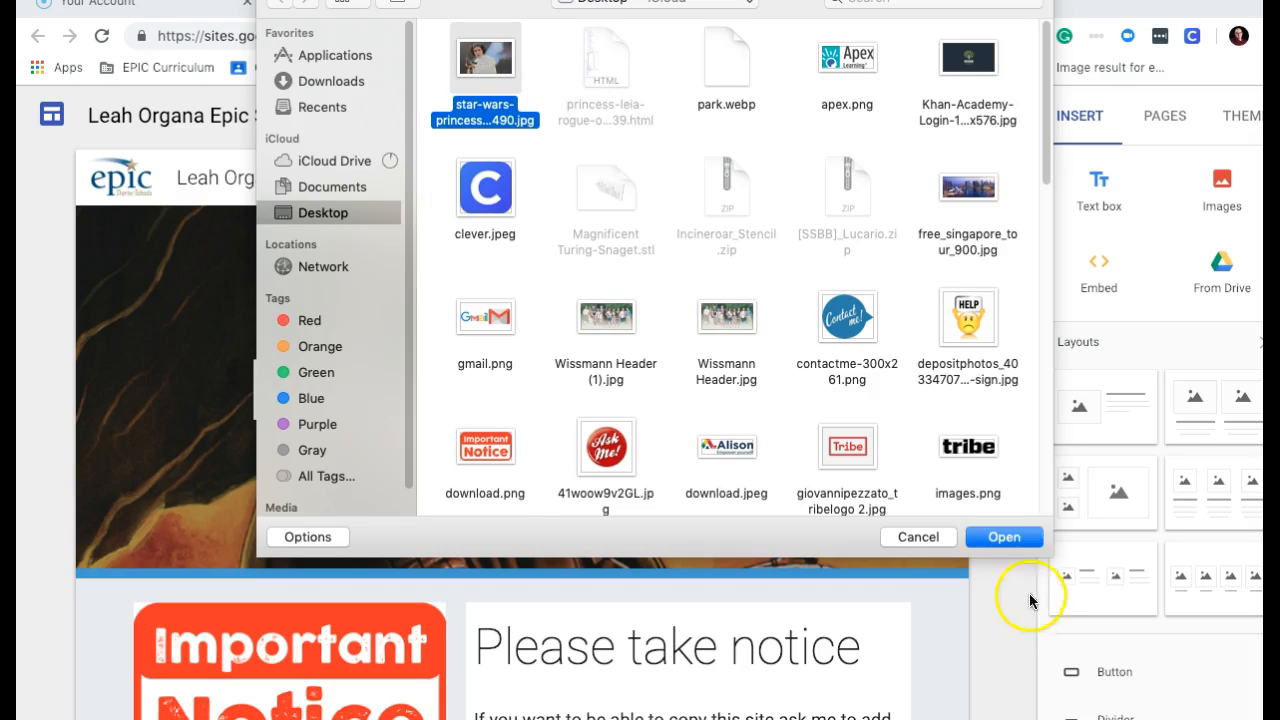
left_click(1004, 538)
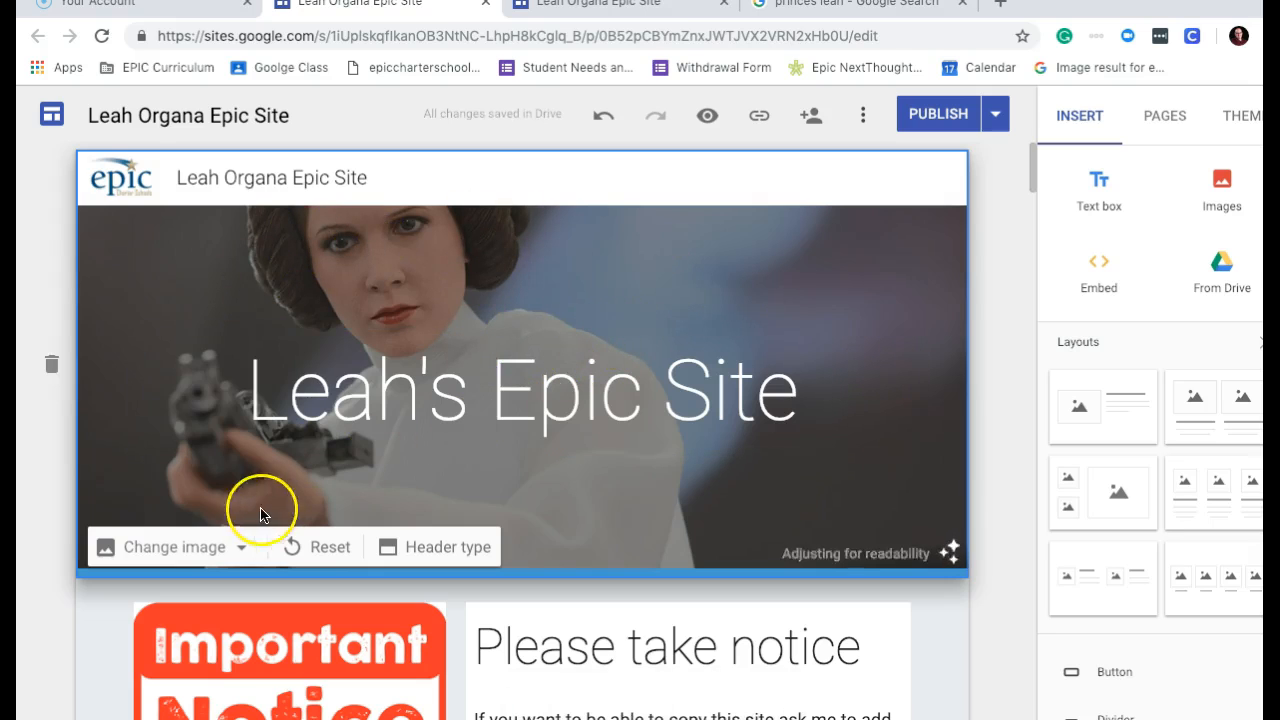
left_click(447, 547)
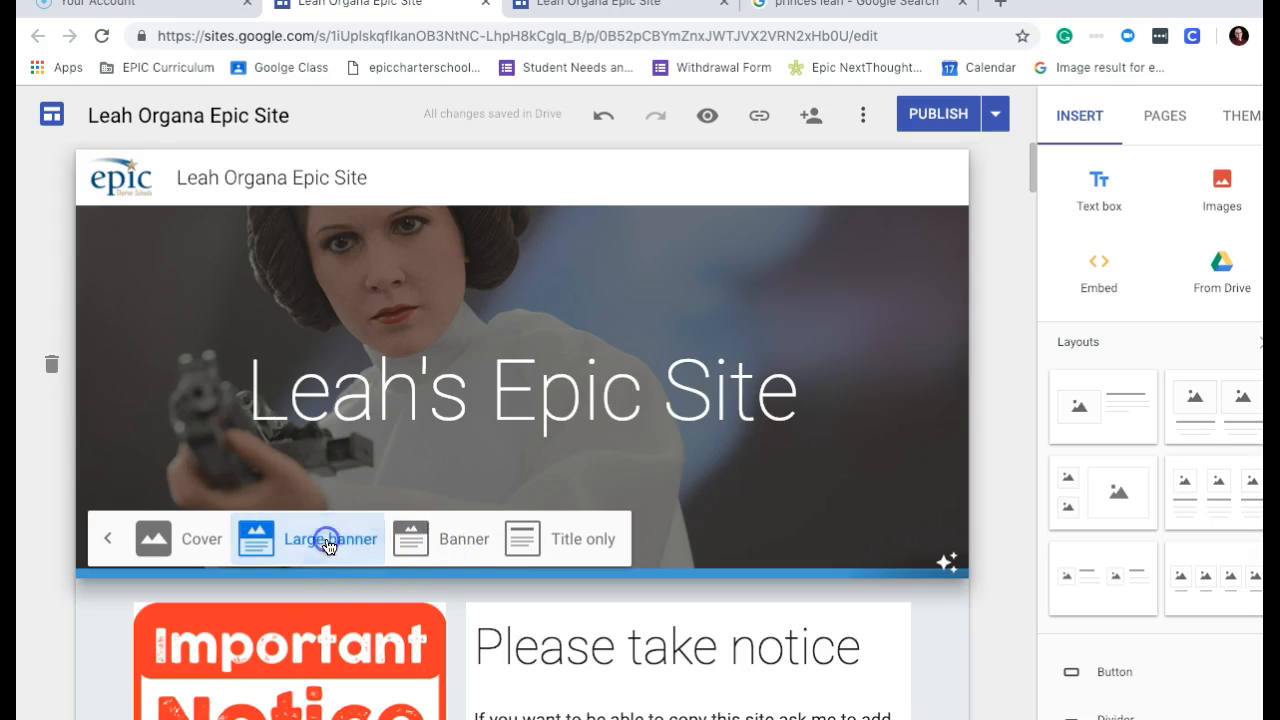
Try the Cover and Large banner header types, then settle on Banner.
left_click(448, 540)
left_click(160, 452)
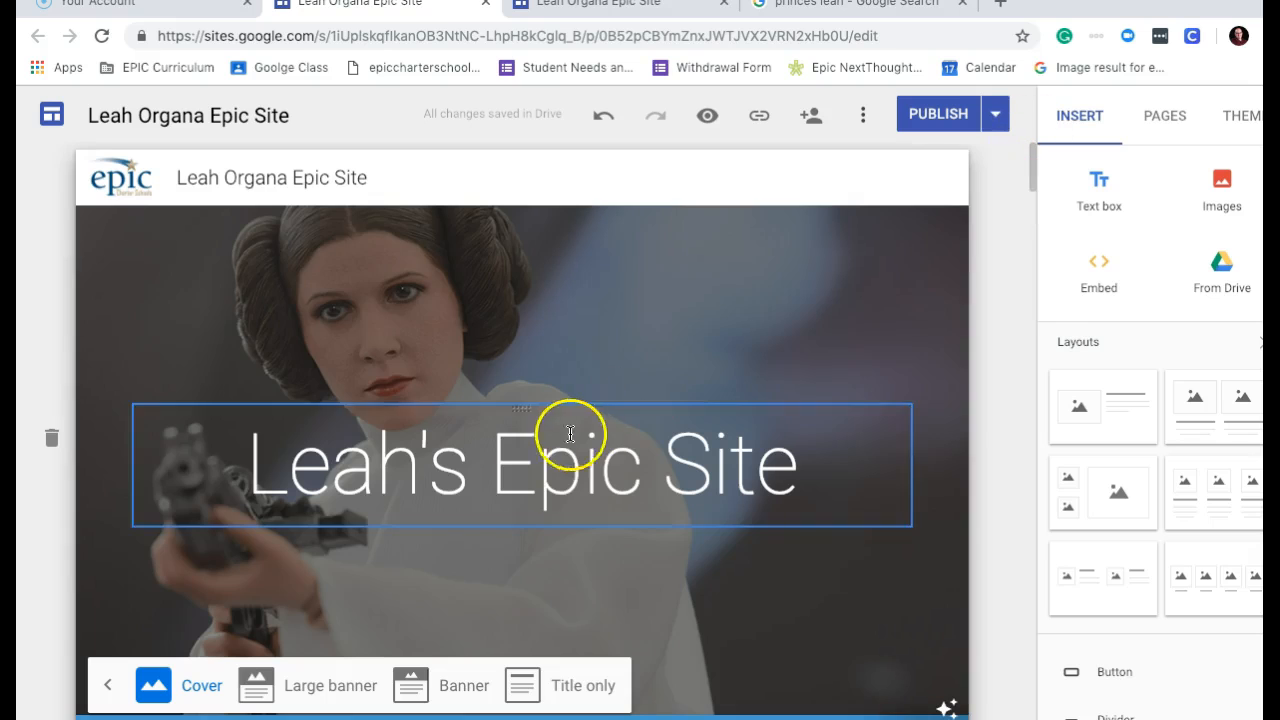
left_click(345, 682)
left_click(449, 560)
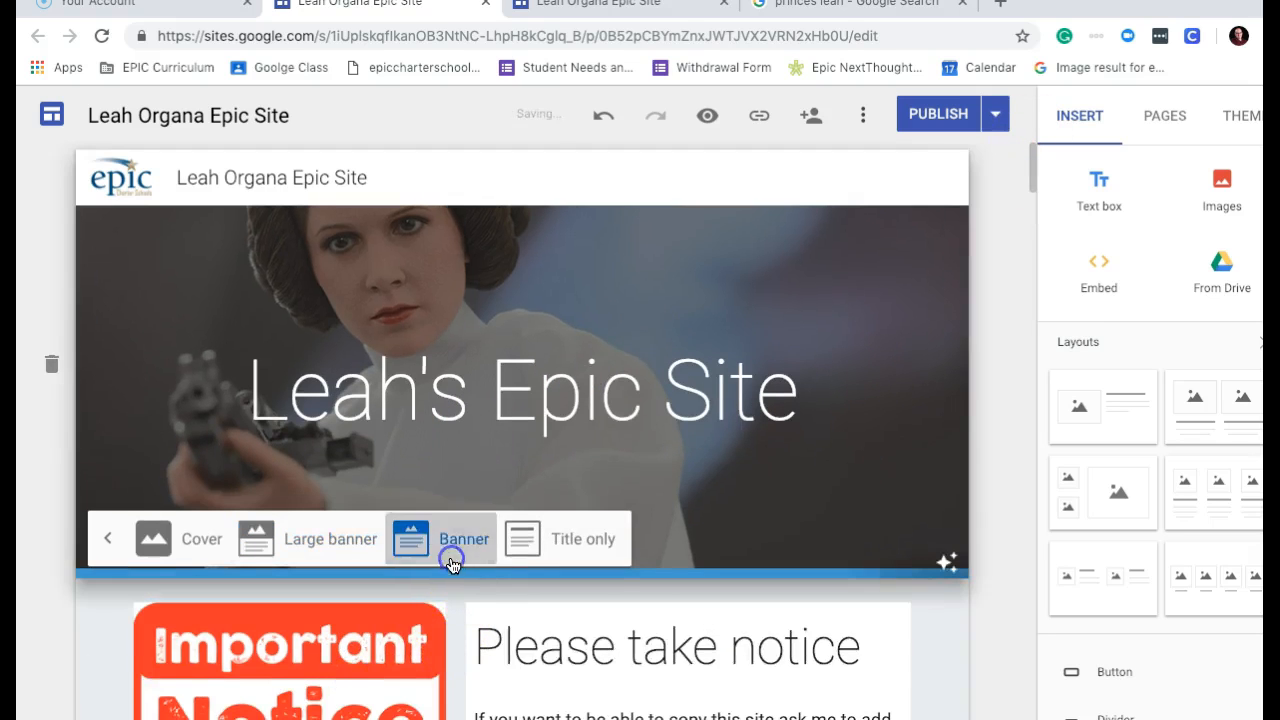
Delete the 'Please take notice' section.
left_click_drag(1034, 166, 1037, 202)
left_click(575, 277)
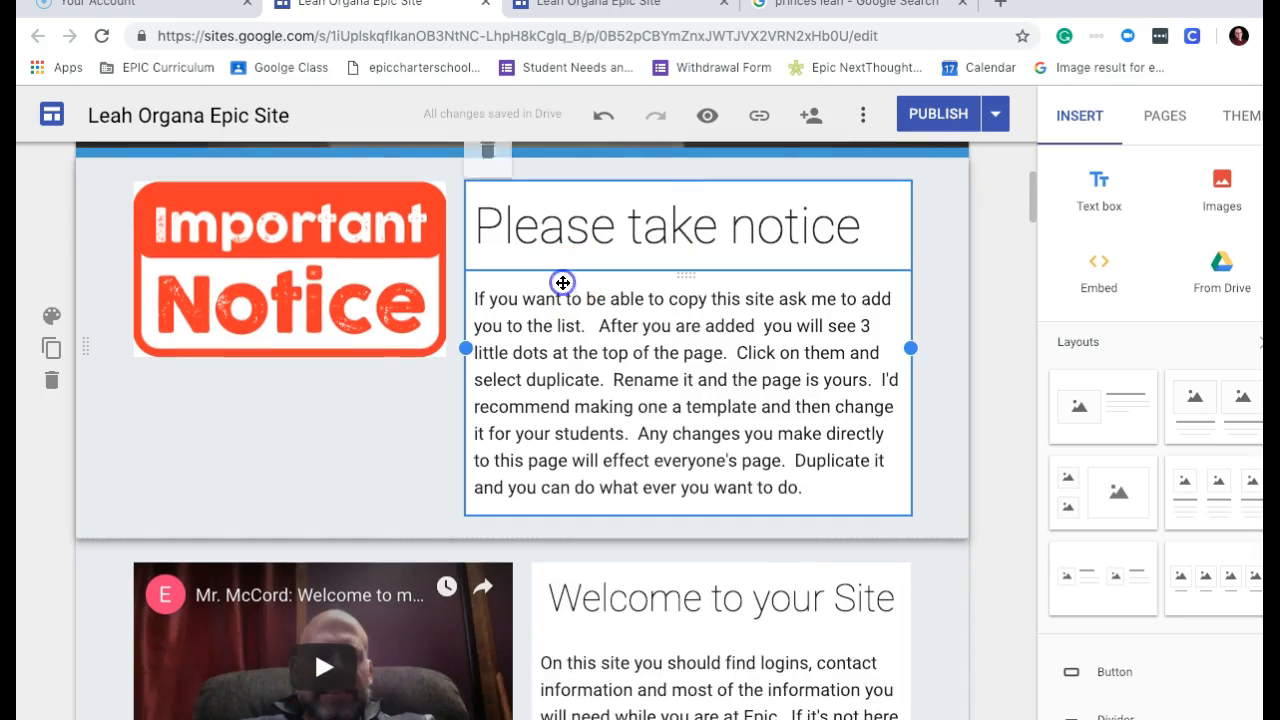
left_click(331, 395)
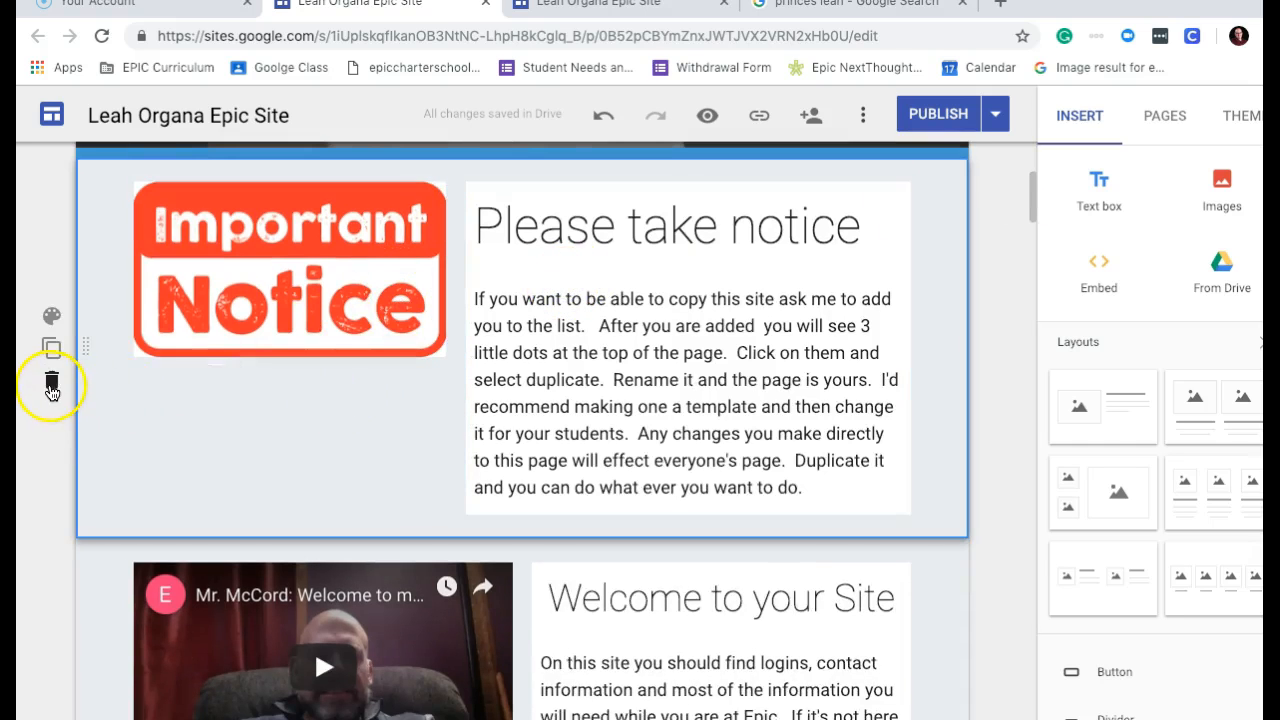
left_click(52, 384)
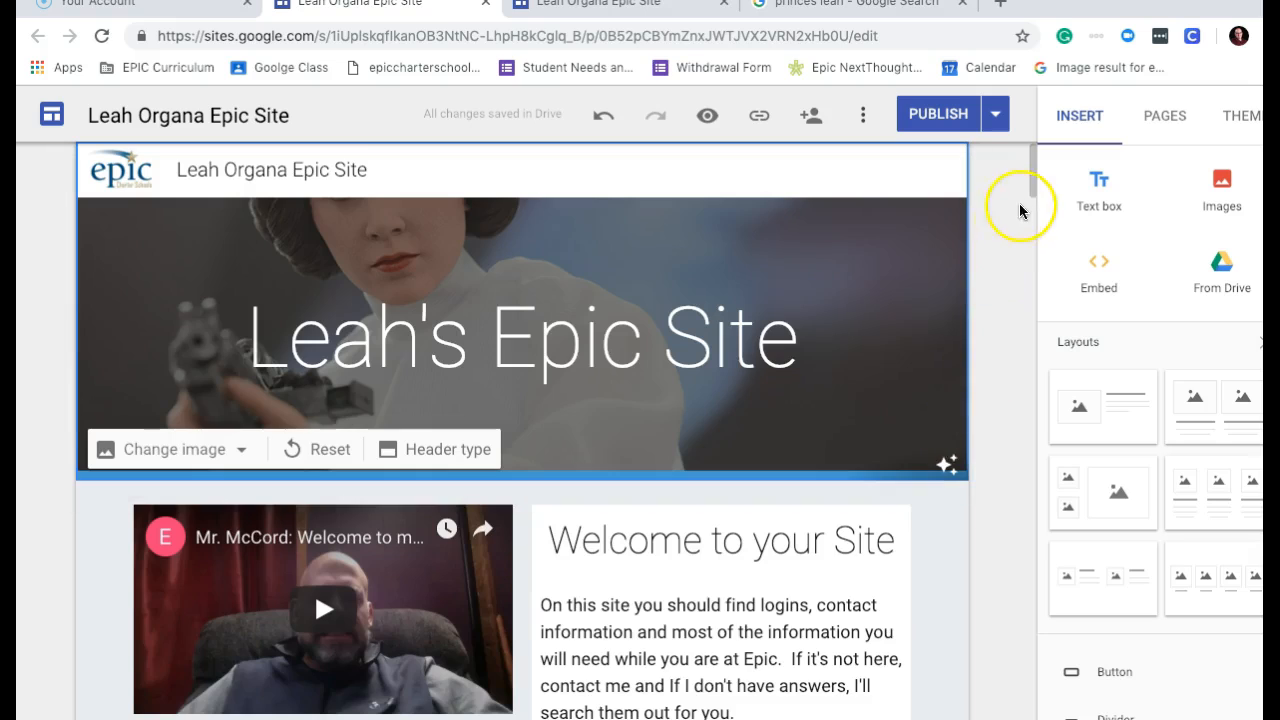
Change 'Dark' to 'Light' in the first course line of the From the Teacher text.
left_click_drag(1038, 189, 1057, 282)
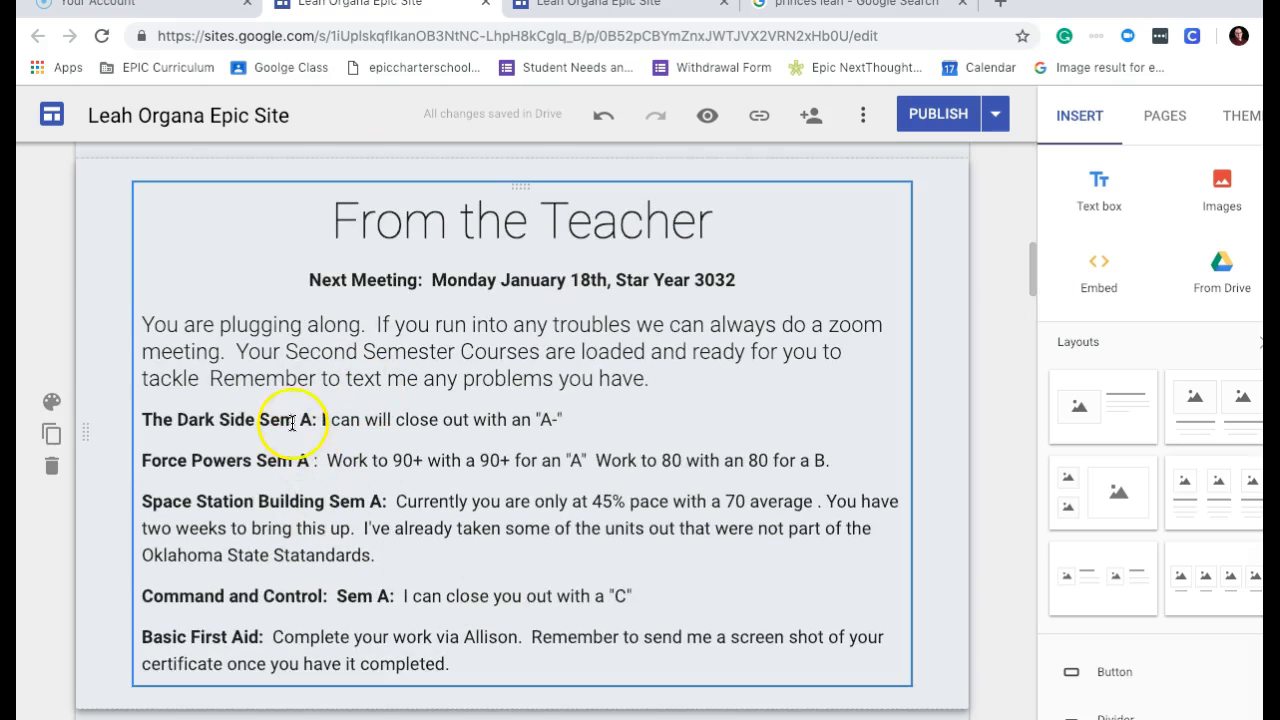
left_click_drag(215, 419, 190, 417)
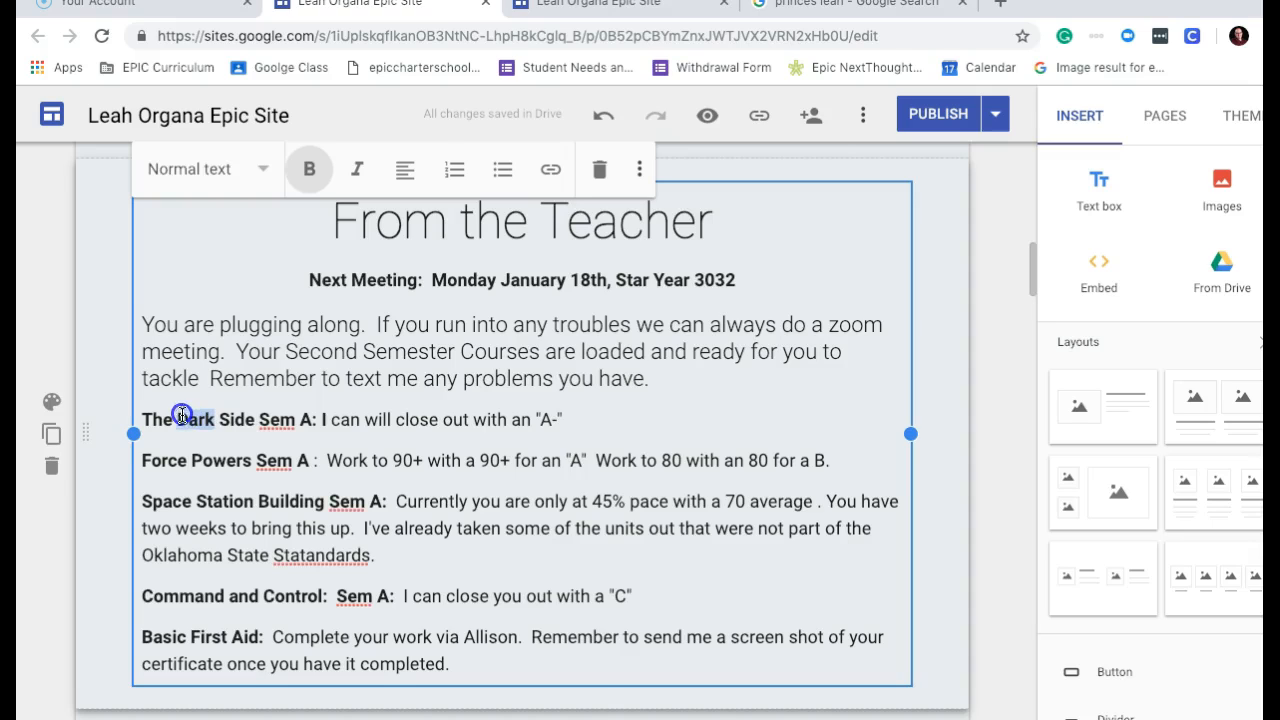
type("Light")
key("BackSpace")
key("BackSpace")
key("BackSpace")
key("BackSpace")
key("BackSpace")
type("Light")
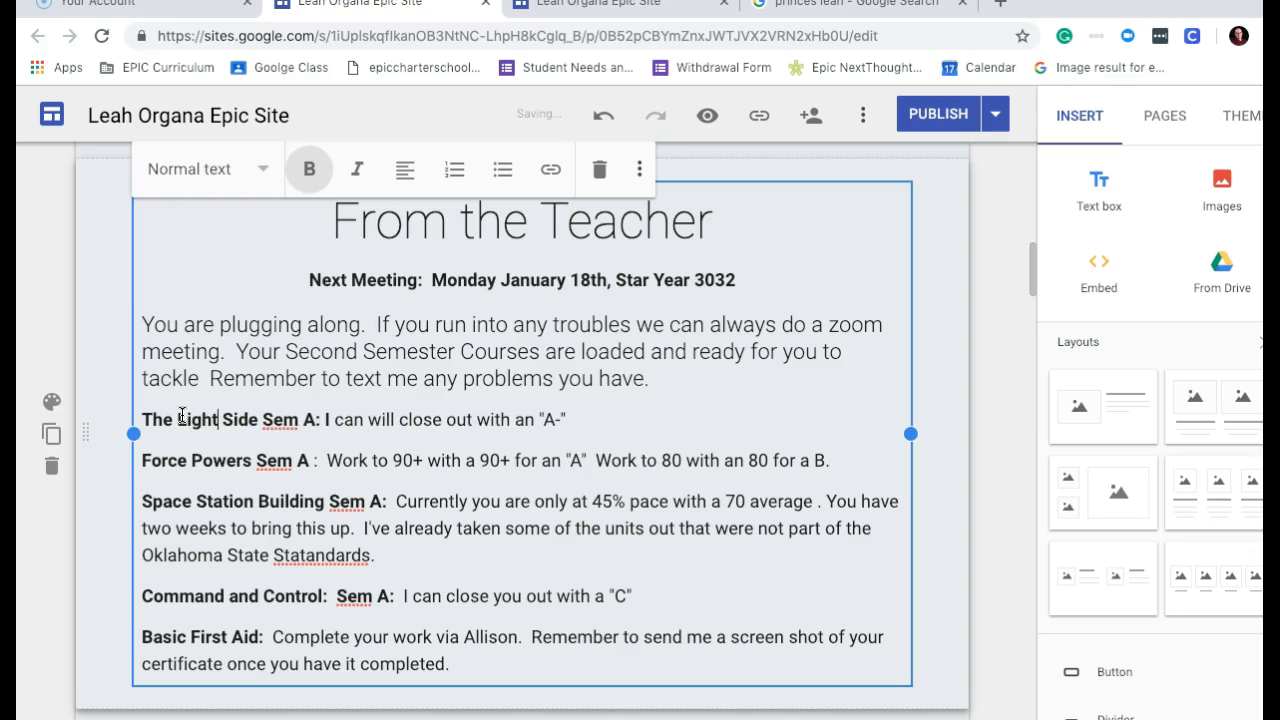
left_click(380, 562)
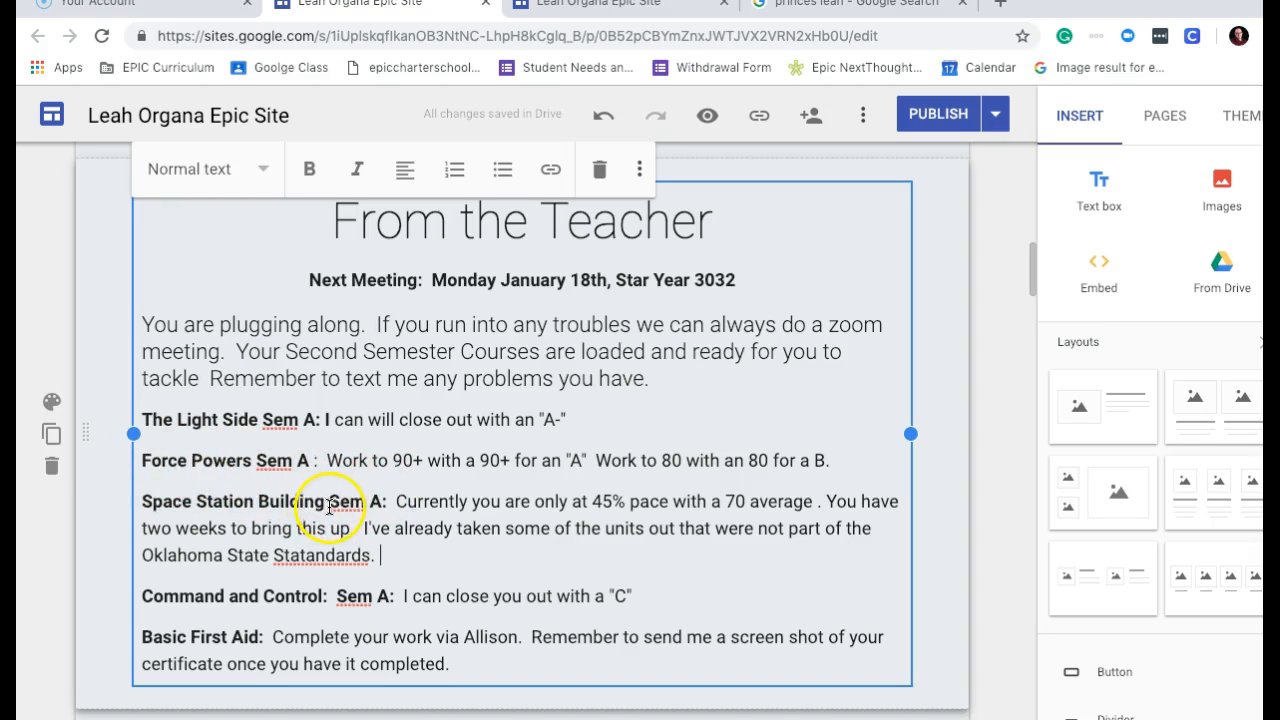
Rename the course to 'How to buid a Defensive base' and change the meeting date to 22nd.
left_click_drag(320, 503, 144, 497)
type("How to bui")
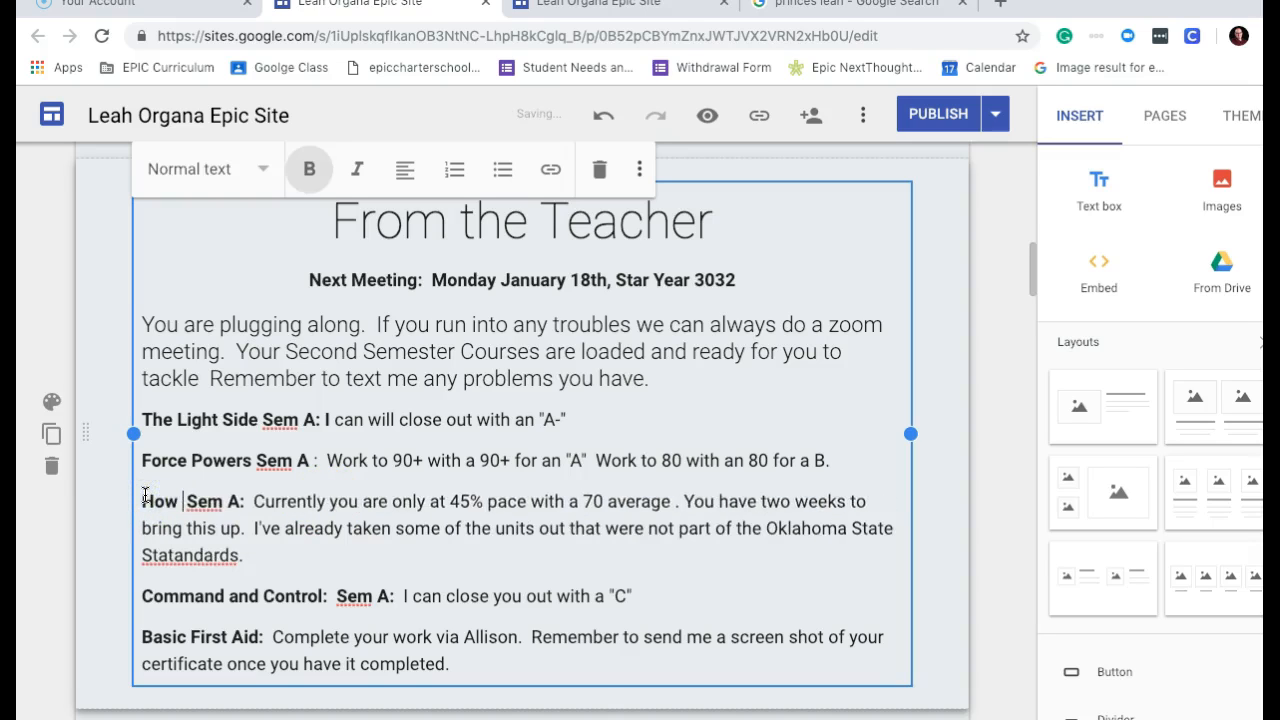
type("d a Def")
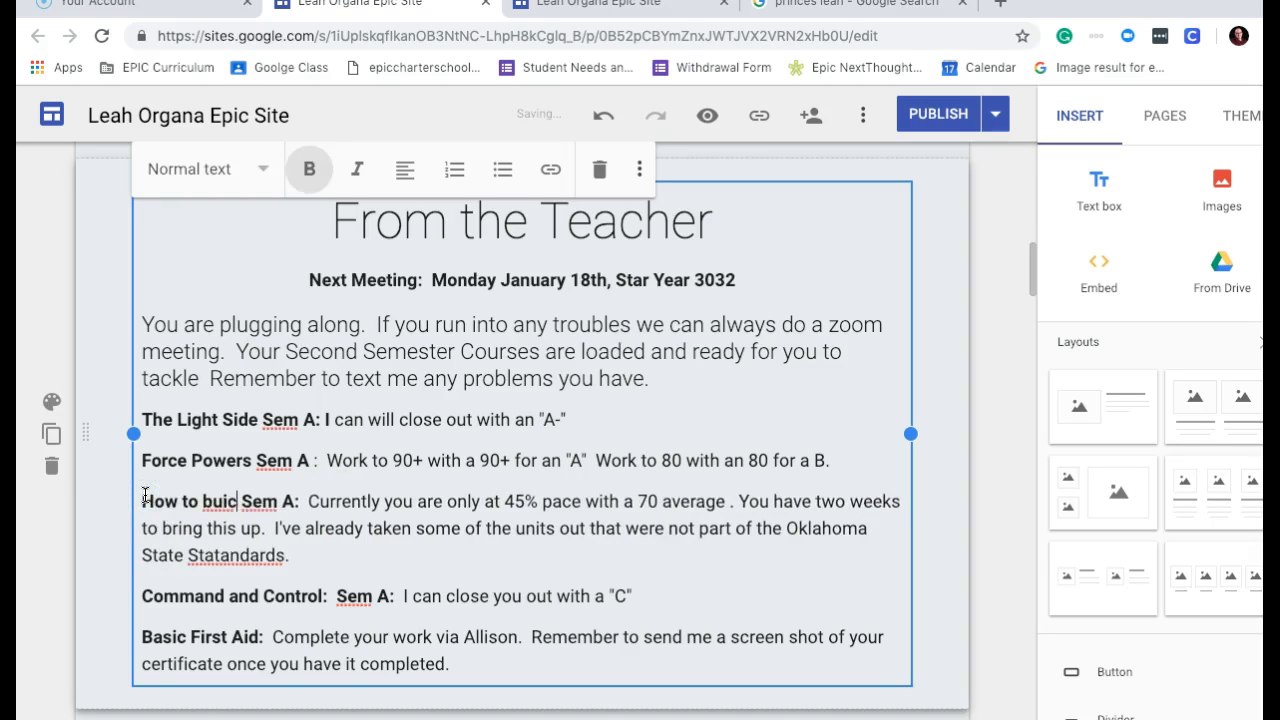
type("ensive ")
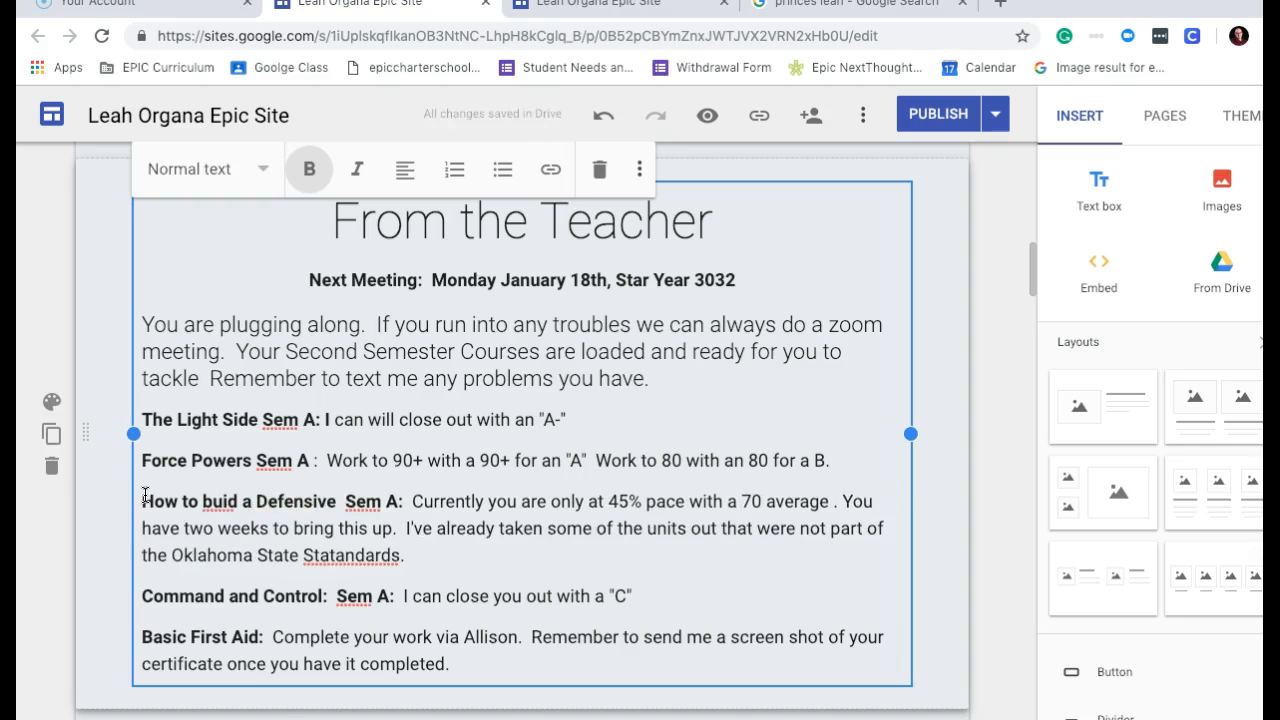
type("base")
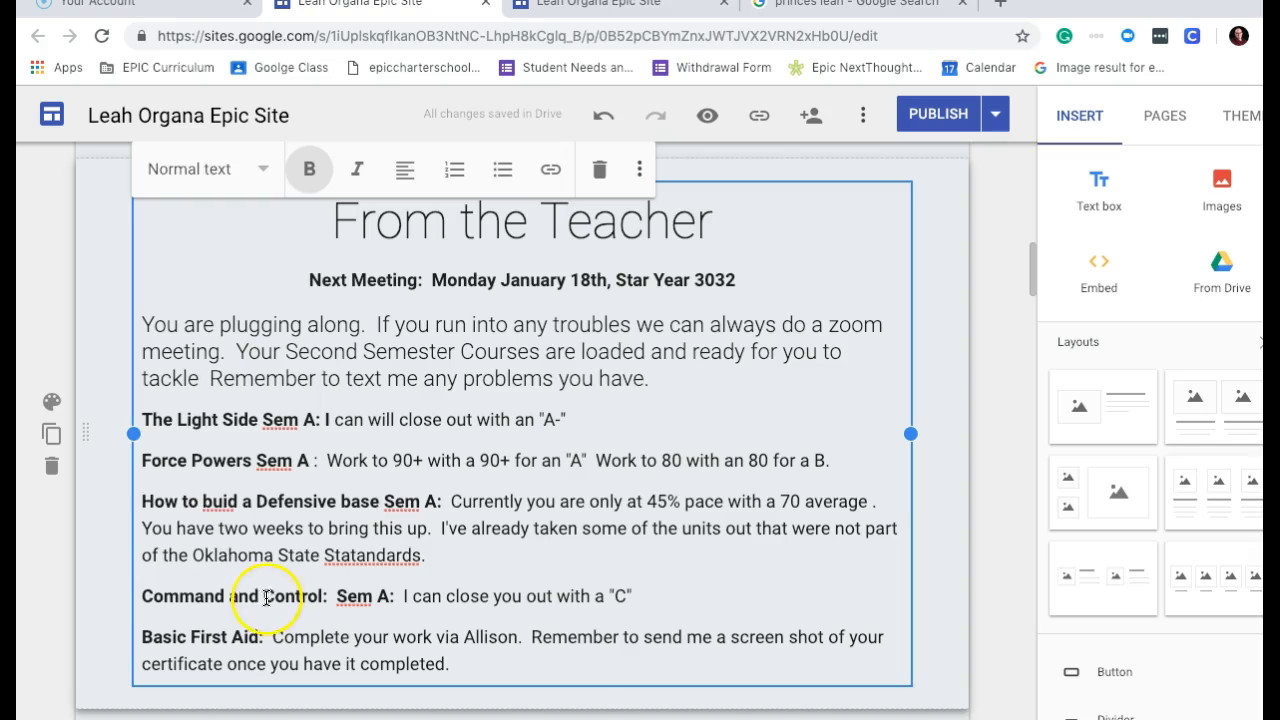
left_click_drag(157, 320, 605, 380)
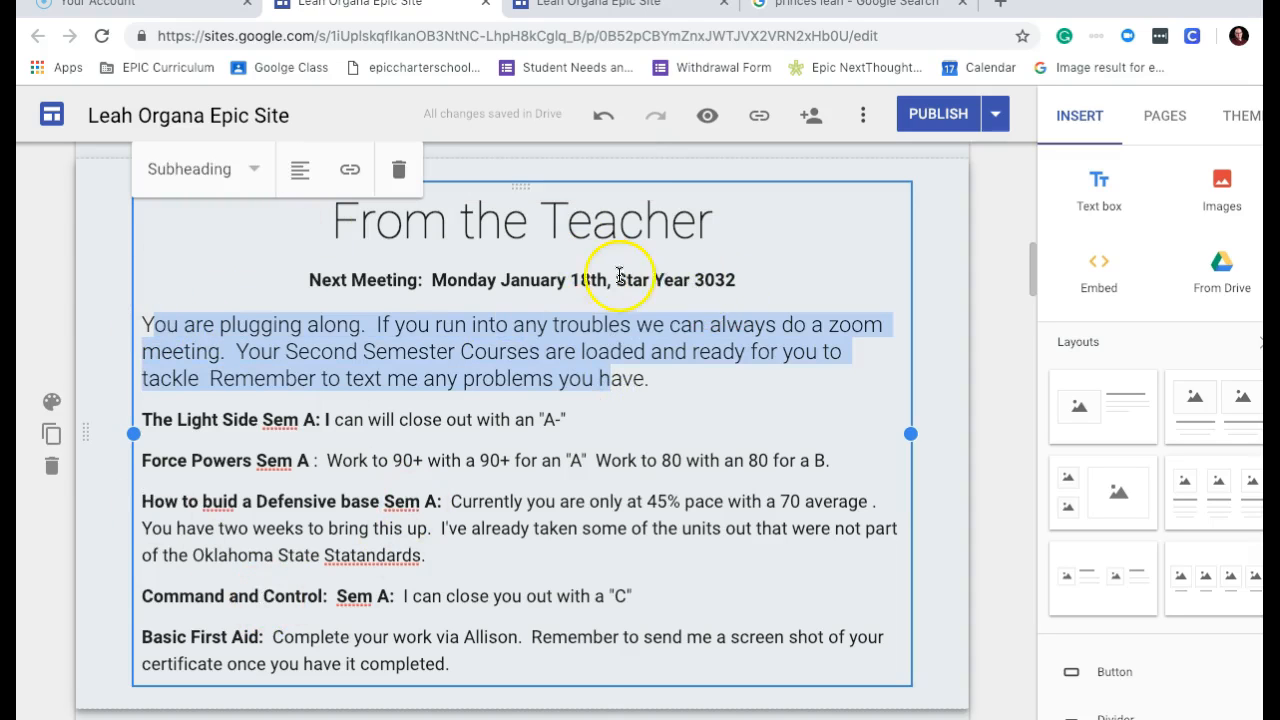
left_click(580, 278)
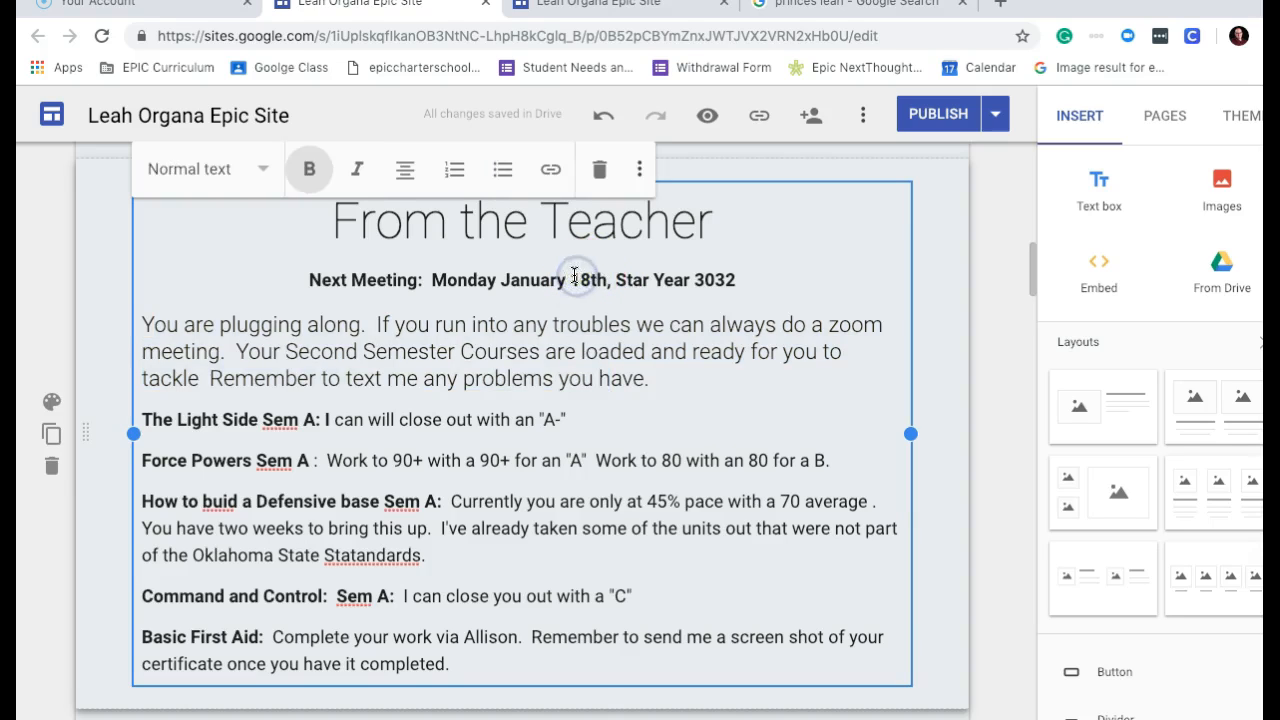
type("22nd")
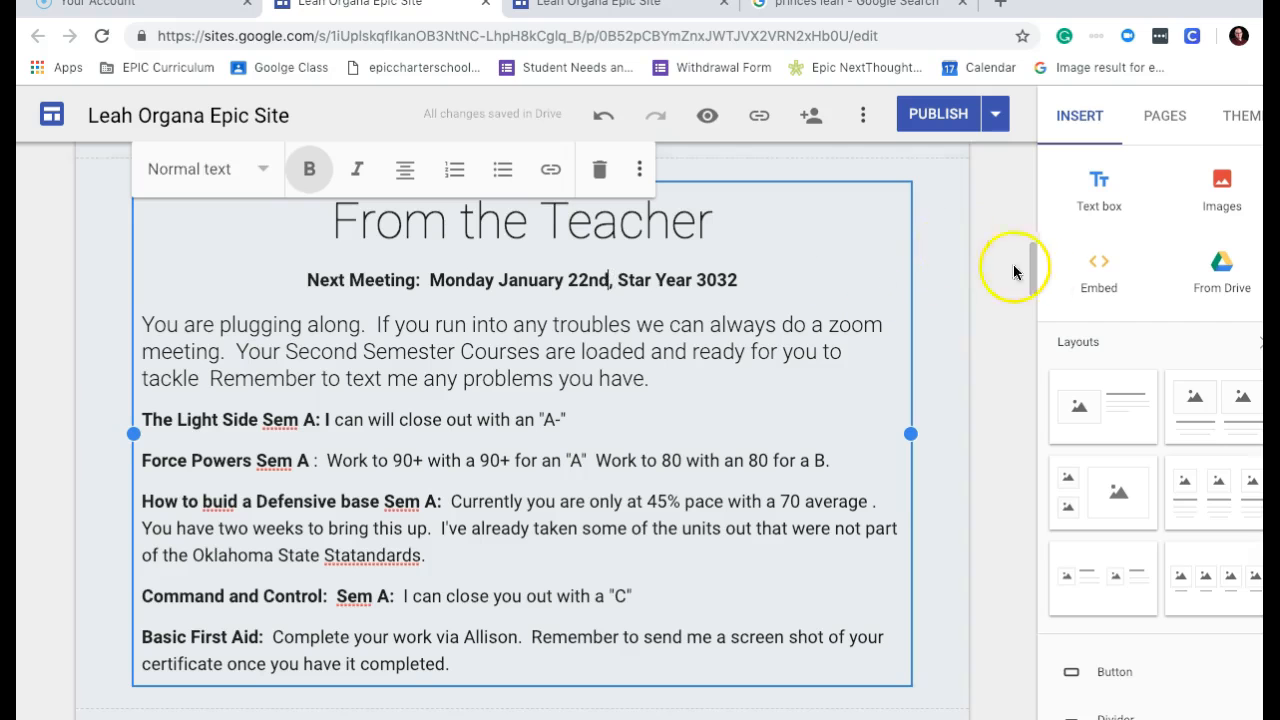
Update the Plato Login user name and publish the site.
left_click_drag(1034, 271, 1035, 362)
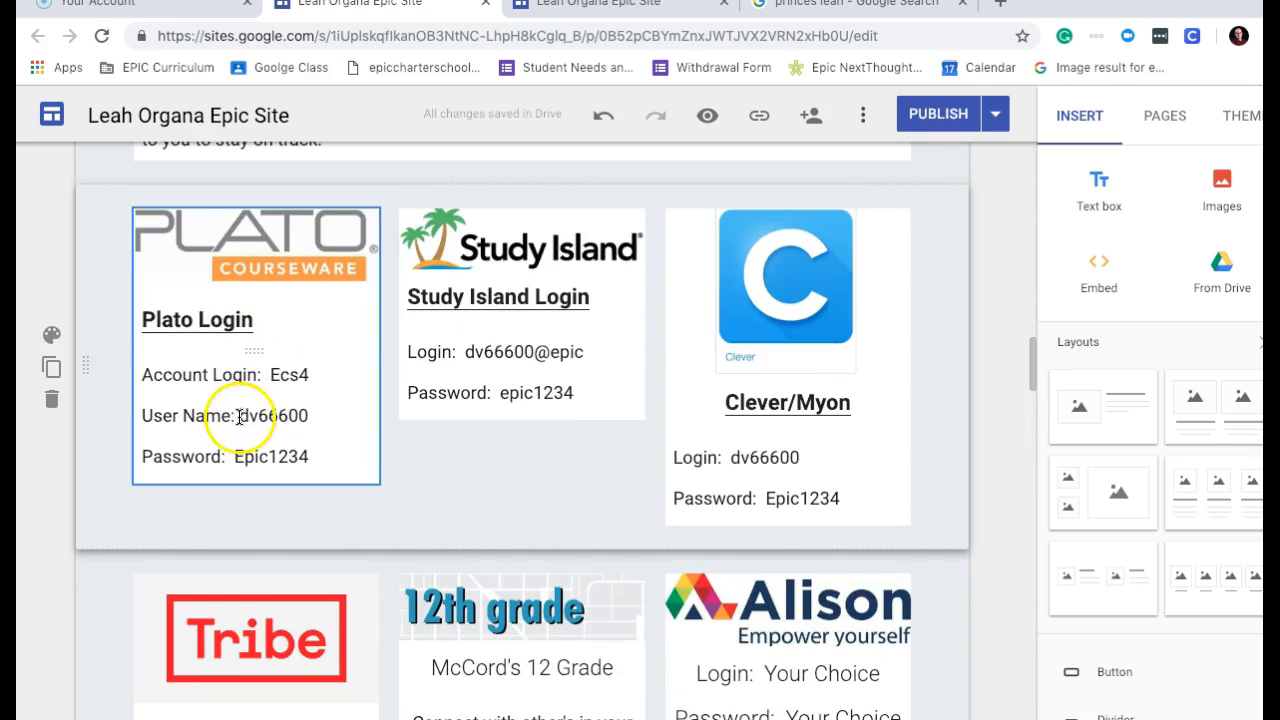
left_click_drag(240, 416, 322, 419)
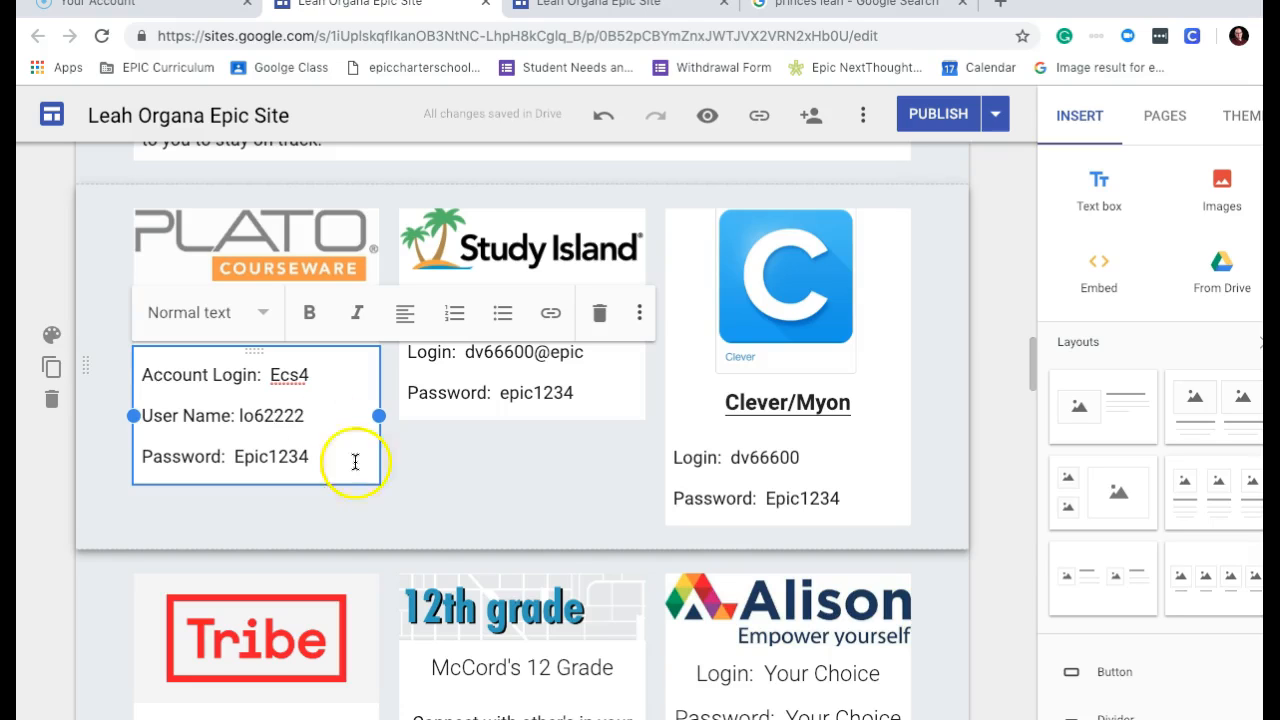
left_click(457, 500)
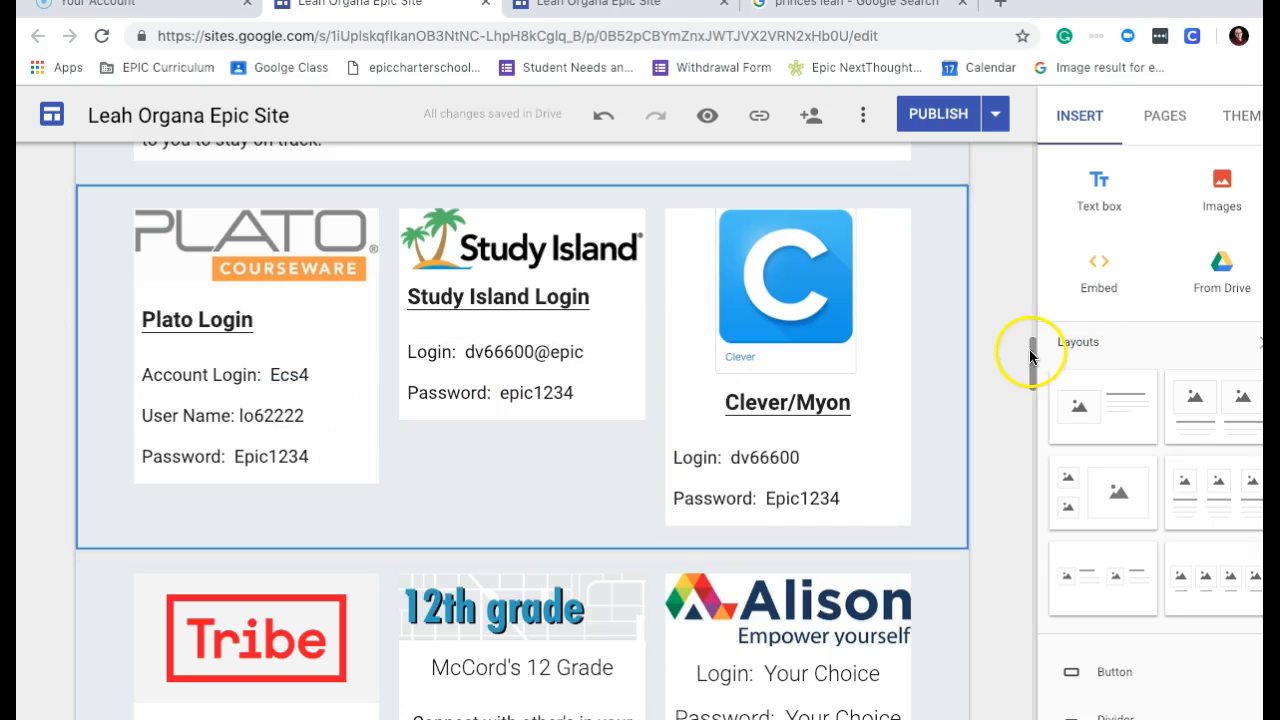
left_click_drag(1032, 352, 1034, 400)
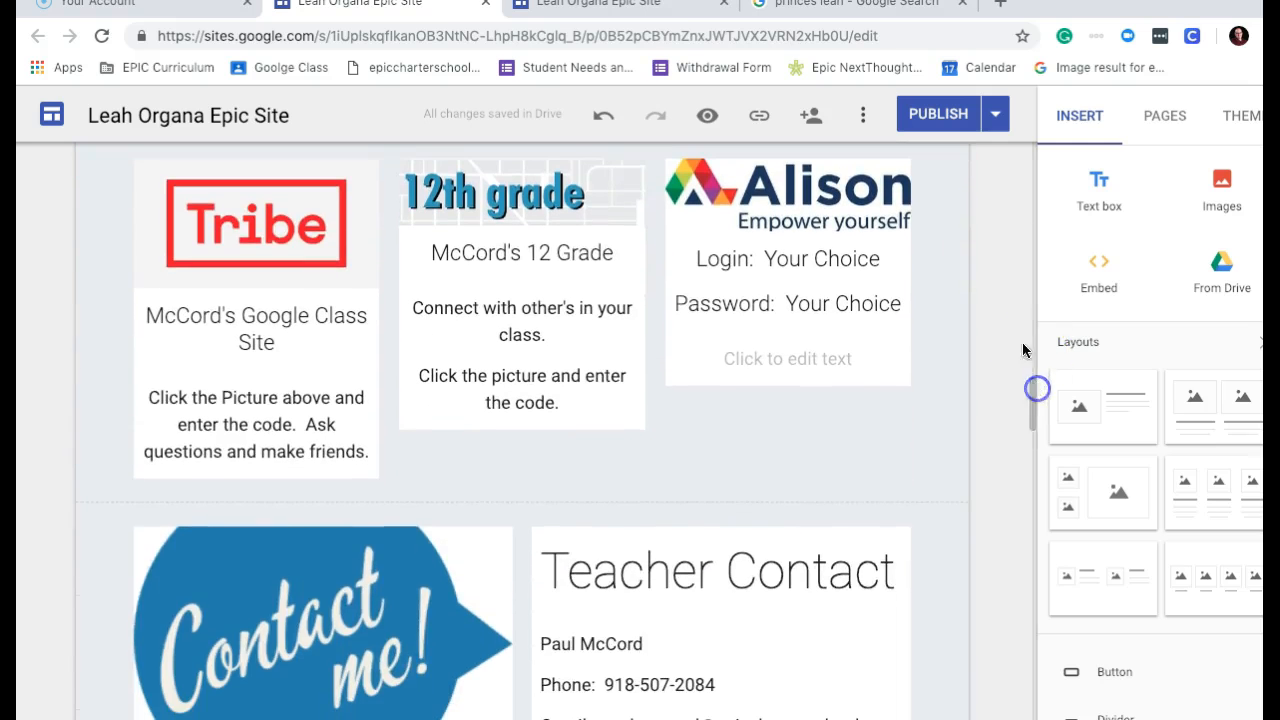
left_click(945, 124)
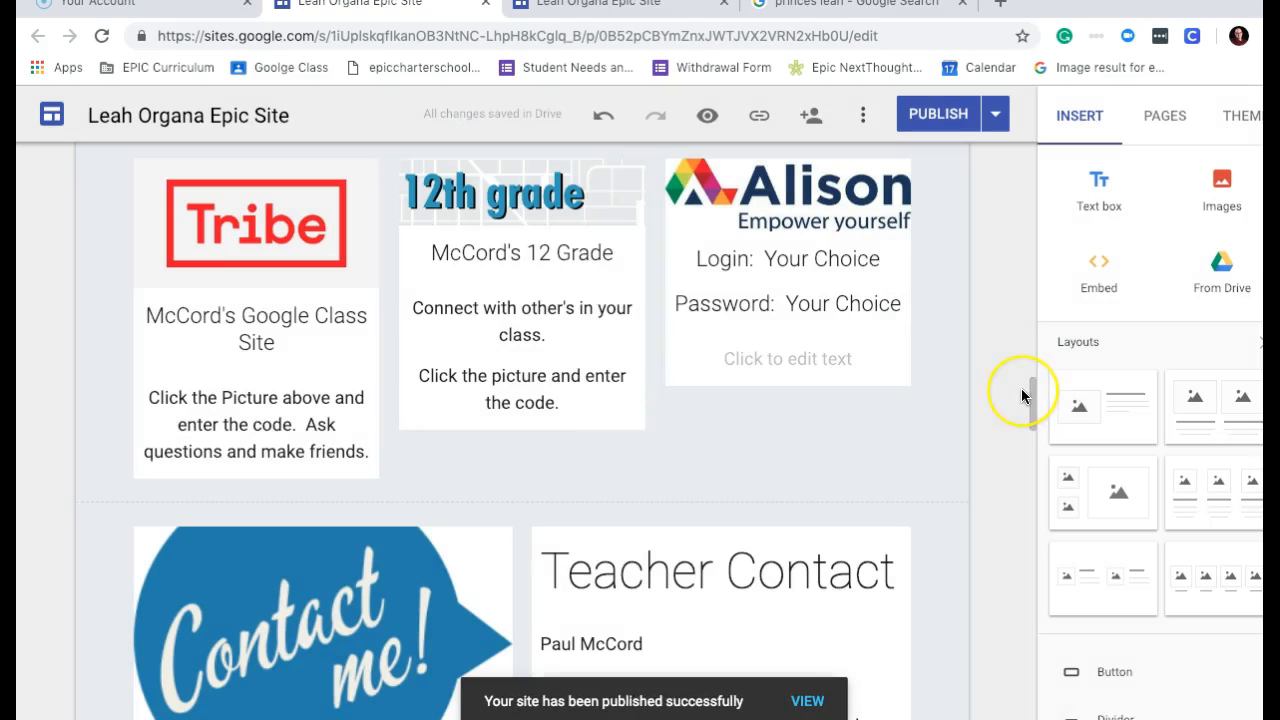
left_click_drag(1033, 391, 1041, 565)
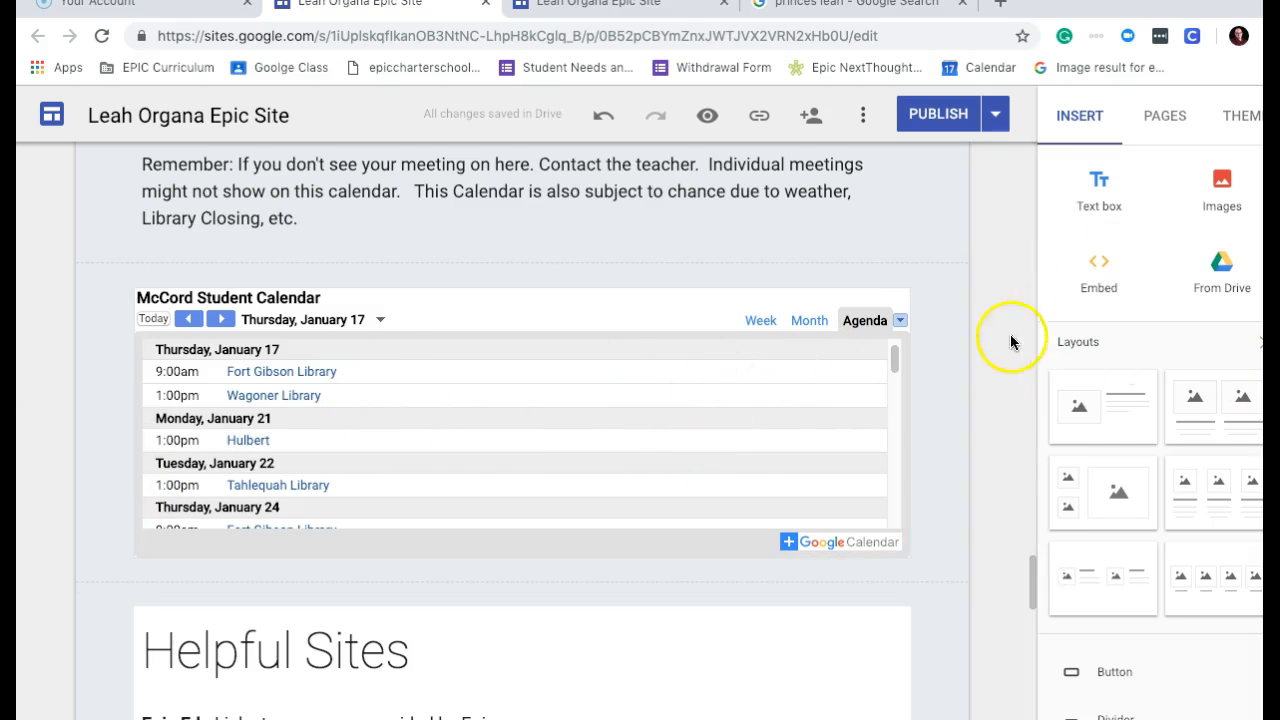
left_click_drag(1028, 572, 1050, 684)
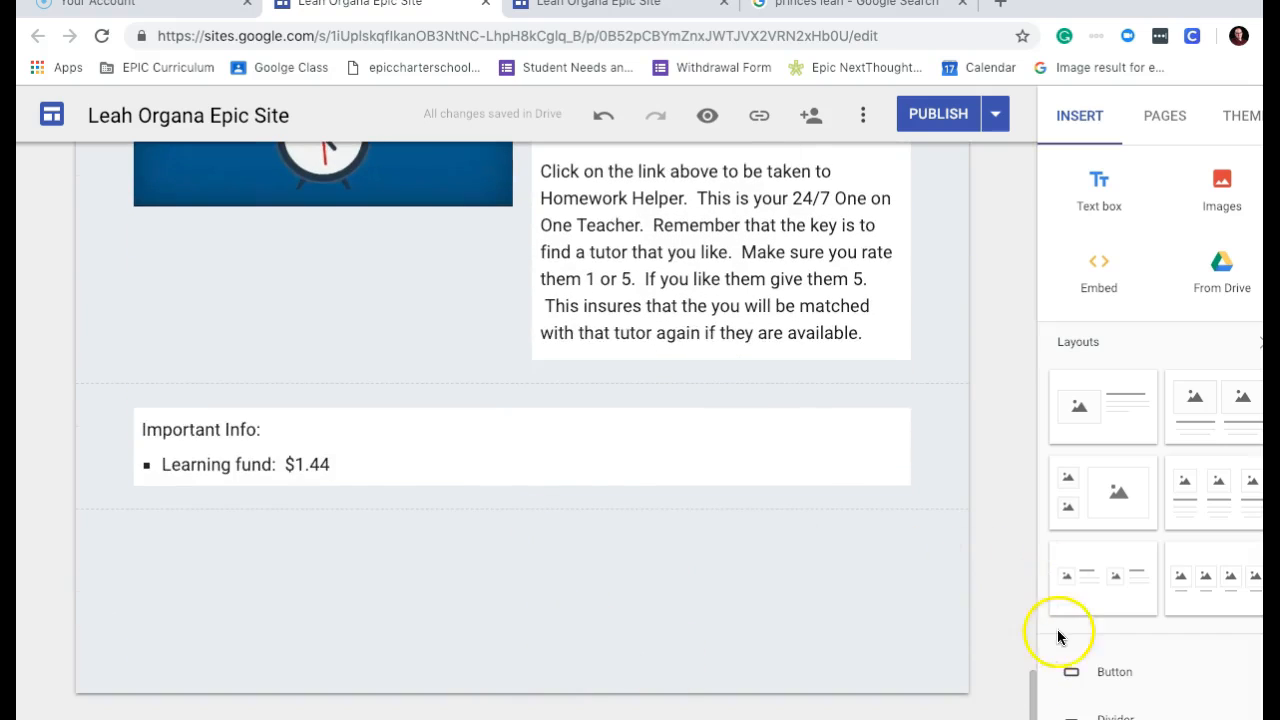
scroll(1150, 430, "down", 4)
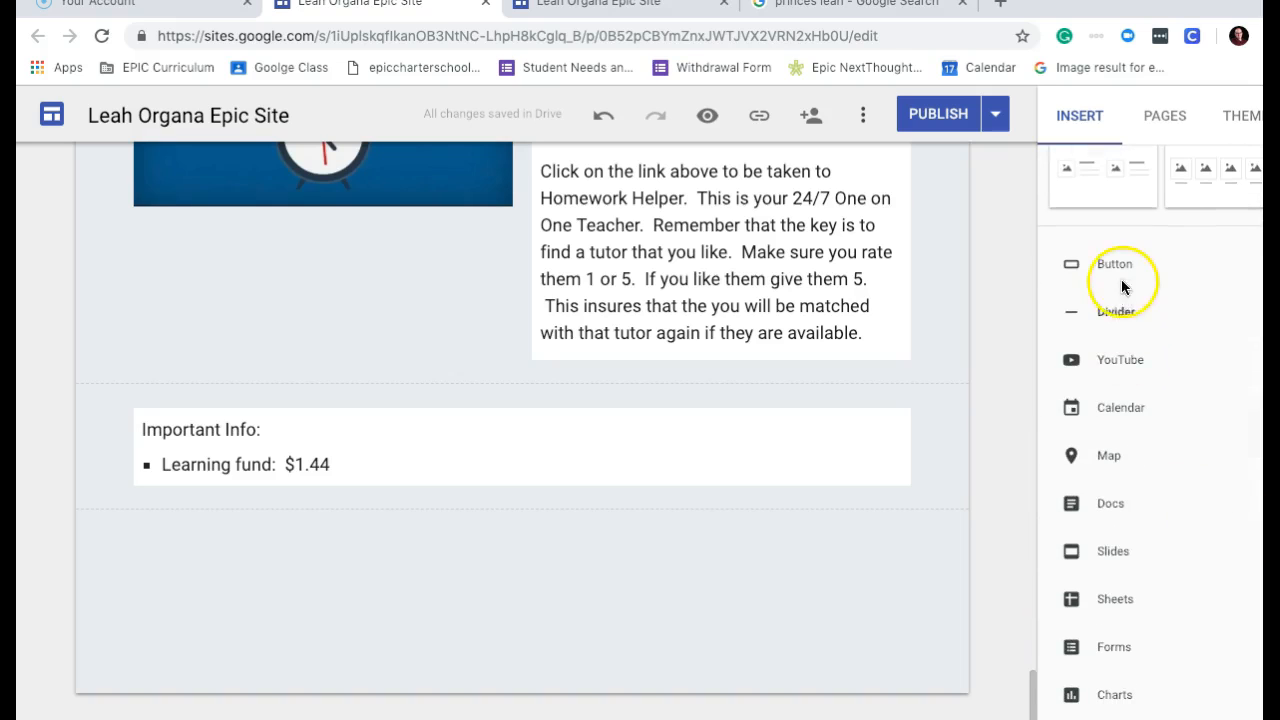
Search YouTube for Epic Charter Schools and insert the Introduction to Epic Charter Schools video.
left_click(1119, 362)
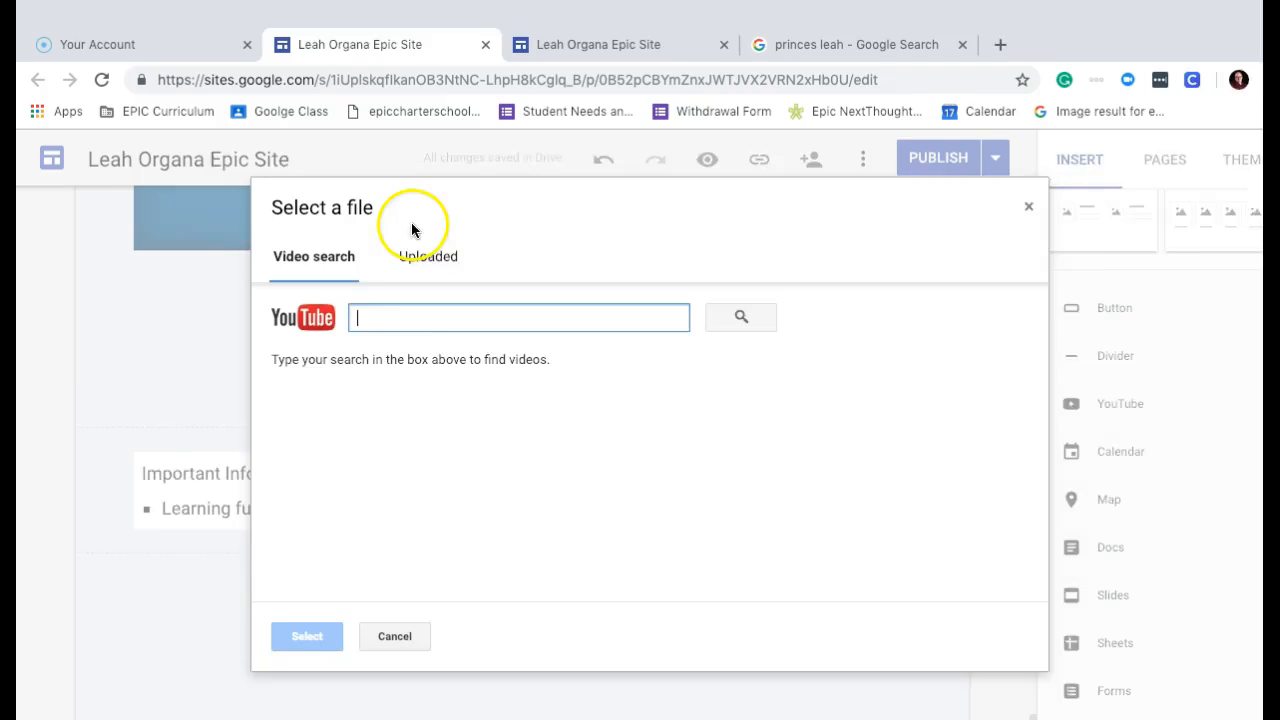
type("epiccharterschools")
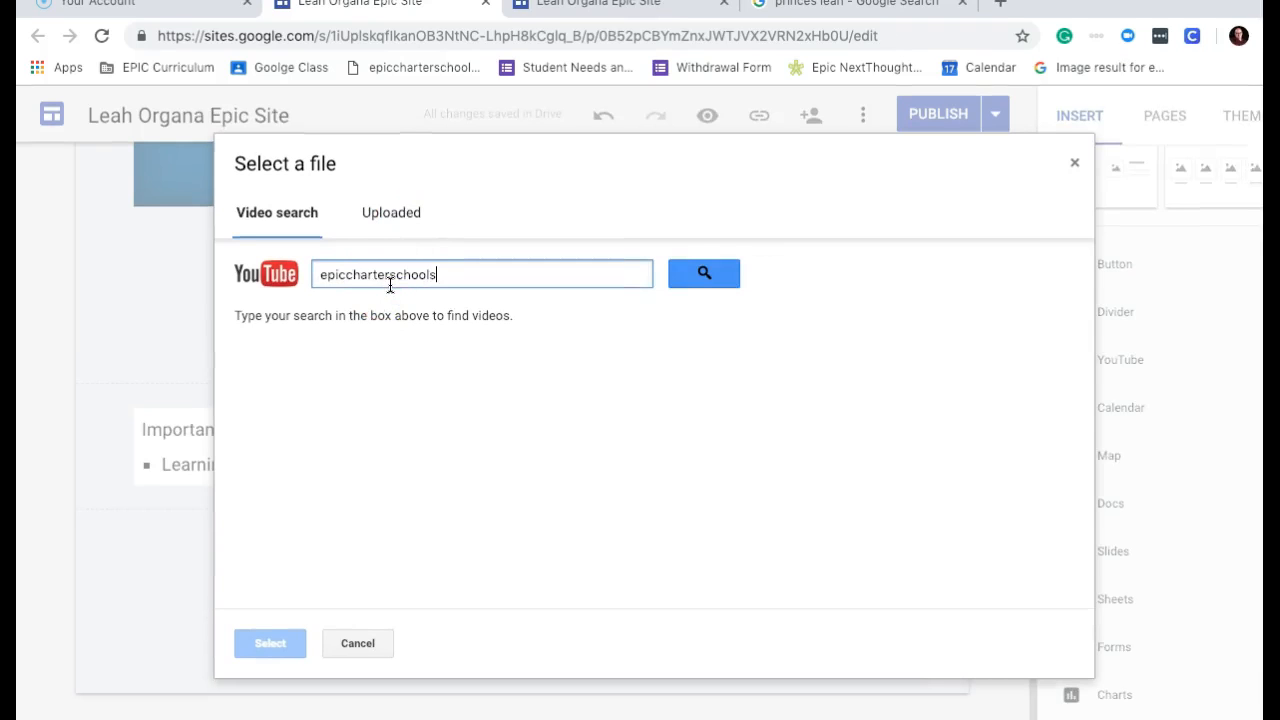
key("Return")
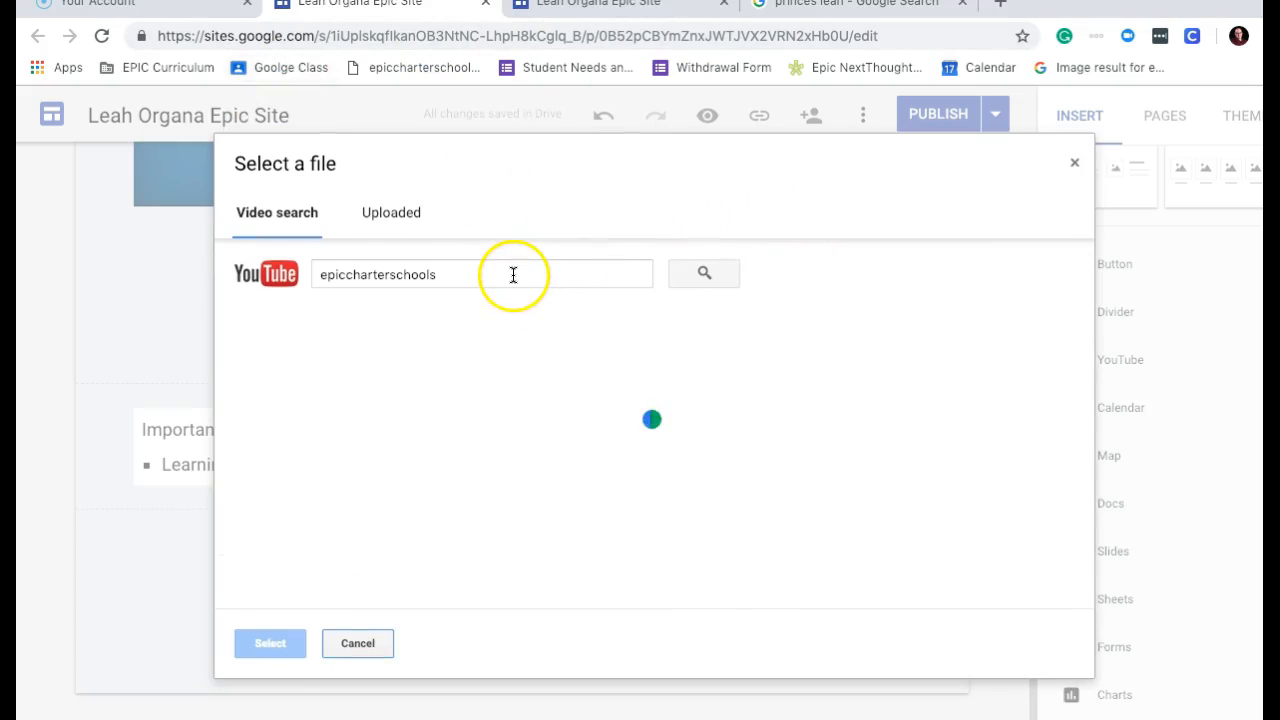
left_click(493, 336)
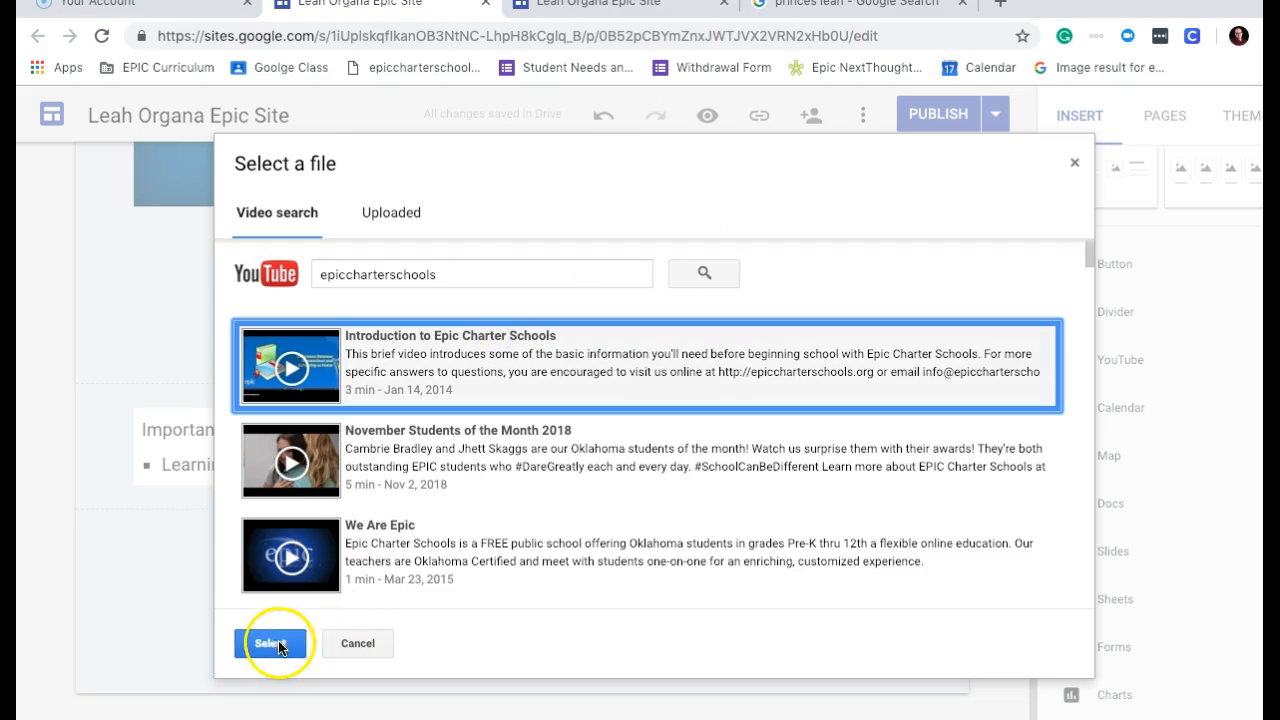
left_click(450, 470)
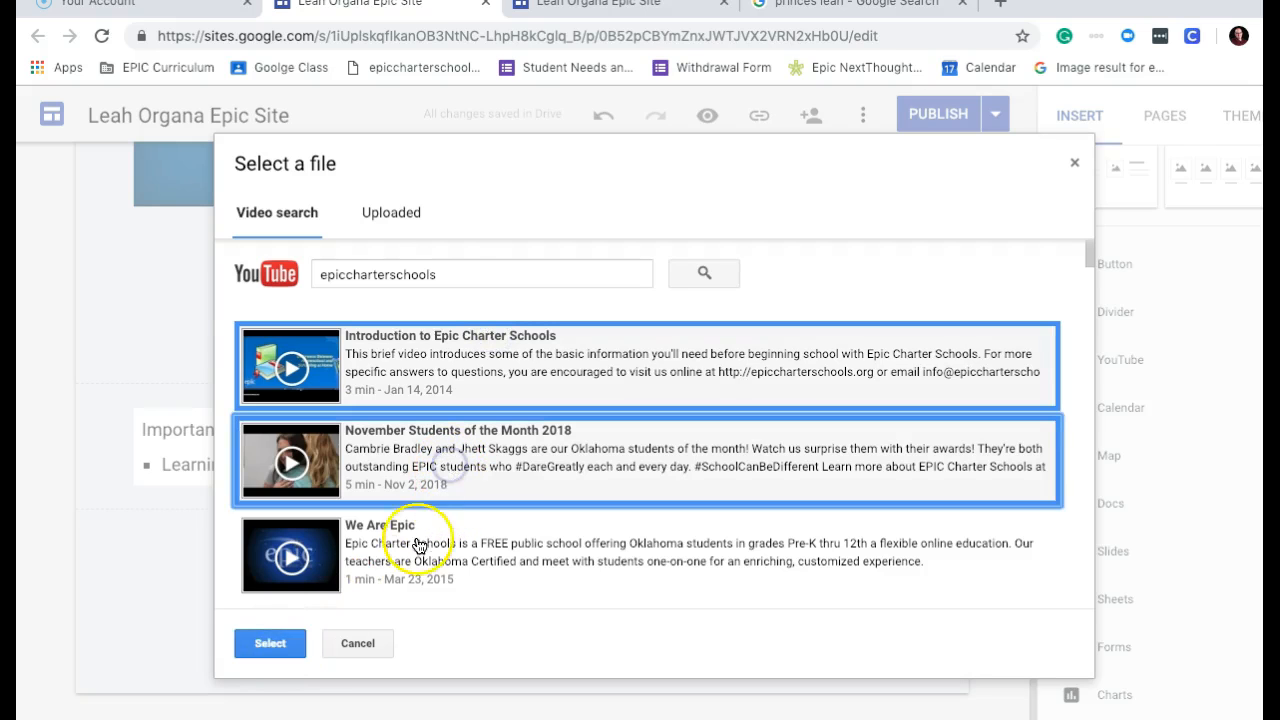
left_click(419, 537)
left_click(278, 646)
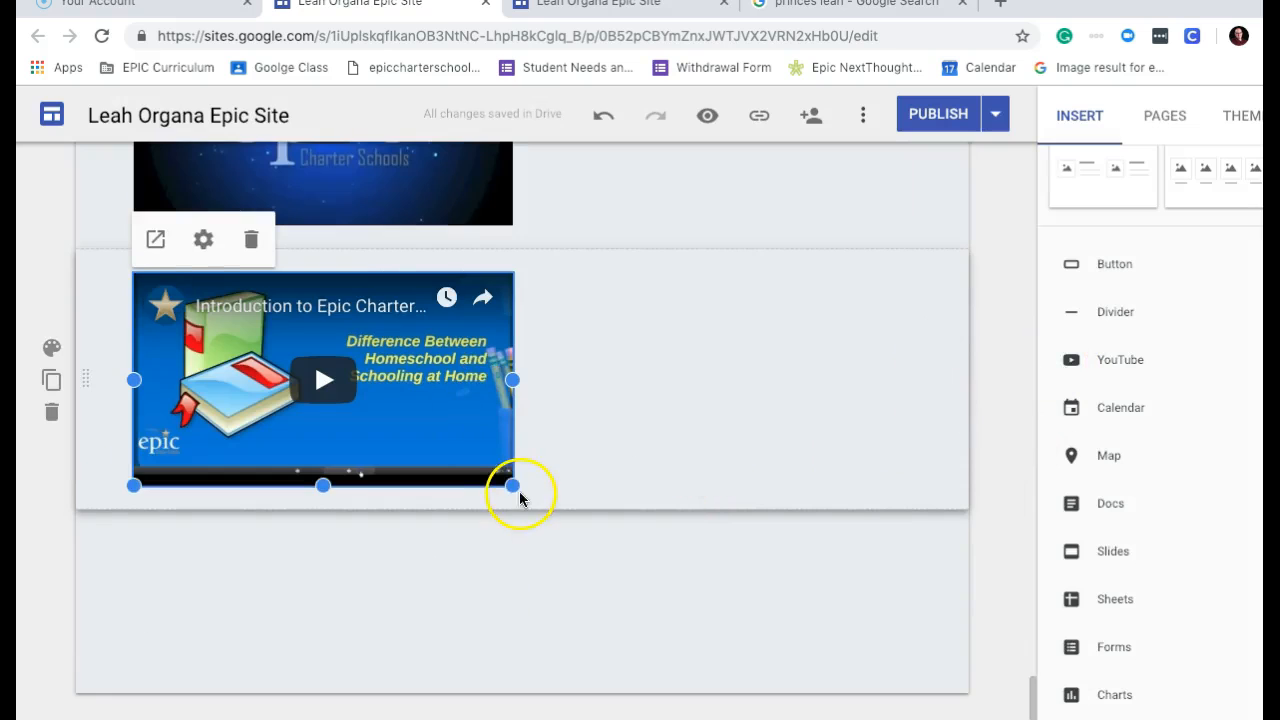
Widen the embedded video to about two-thirds of the page width.
left_click_drag(512, 486, 715, 582)
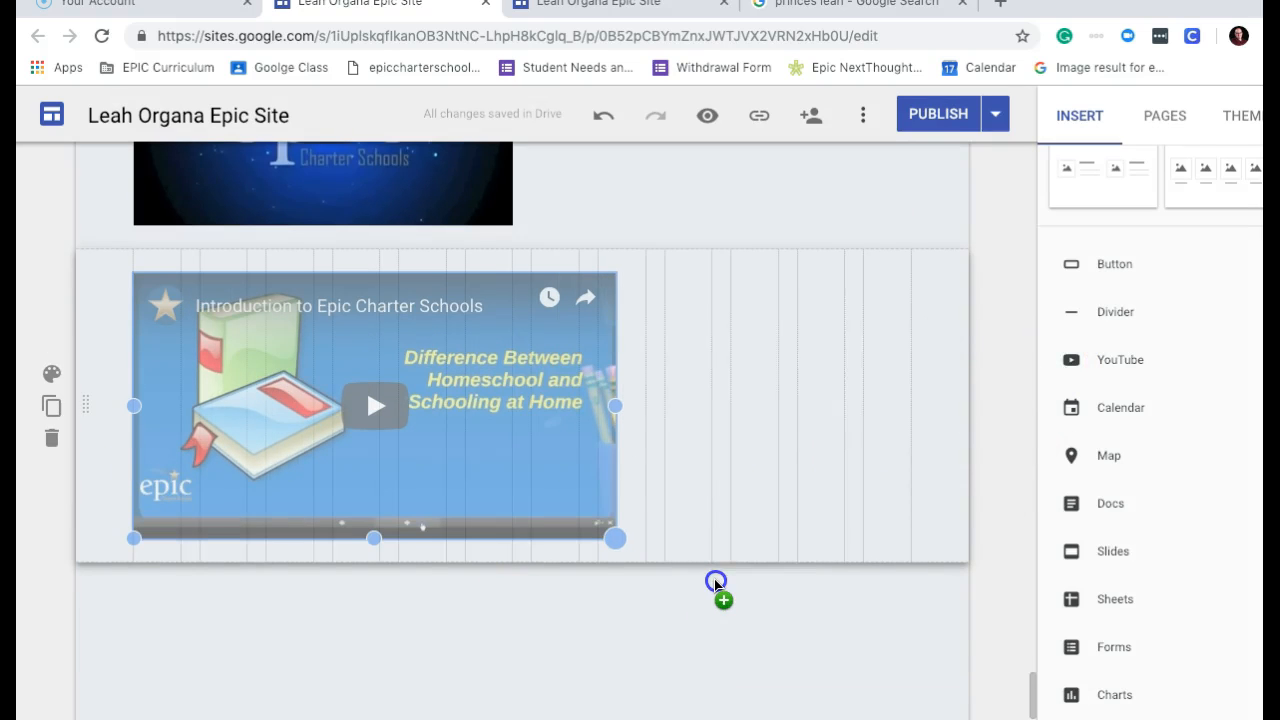
left_click_drag(834, 537, 876, 457)
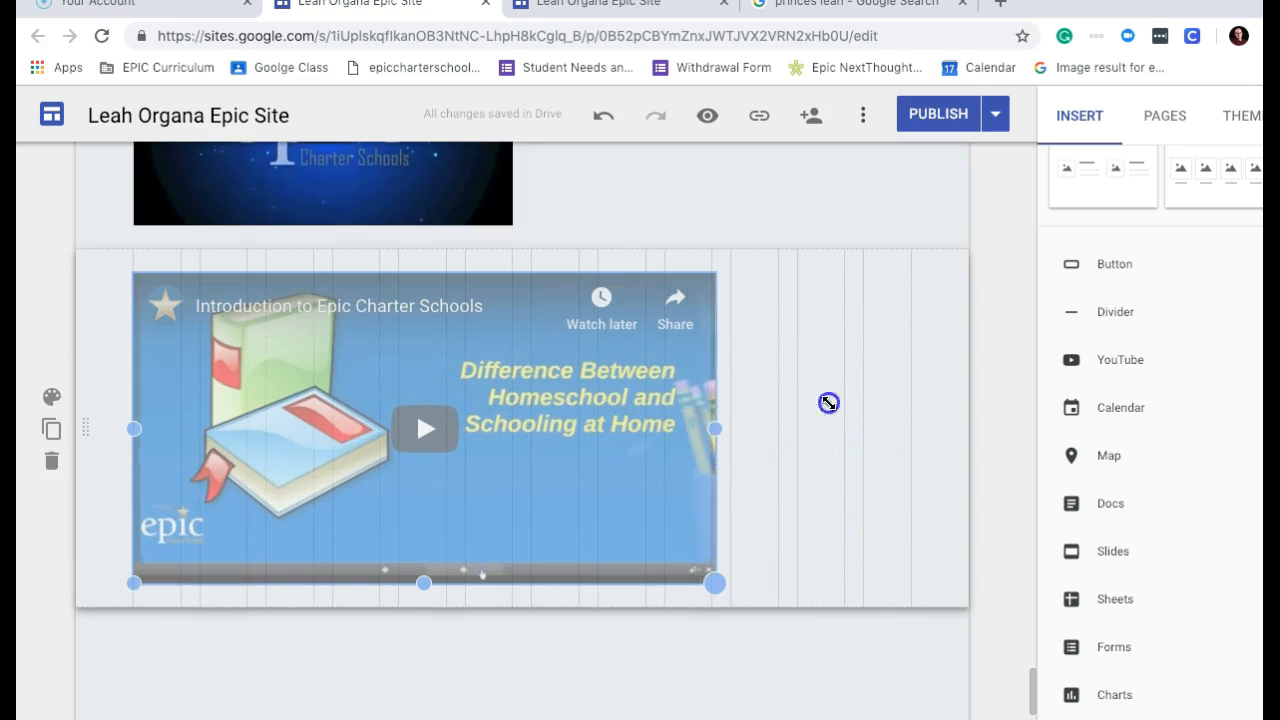
left_click_drag(828, 402, 937, 400)
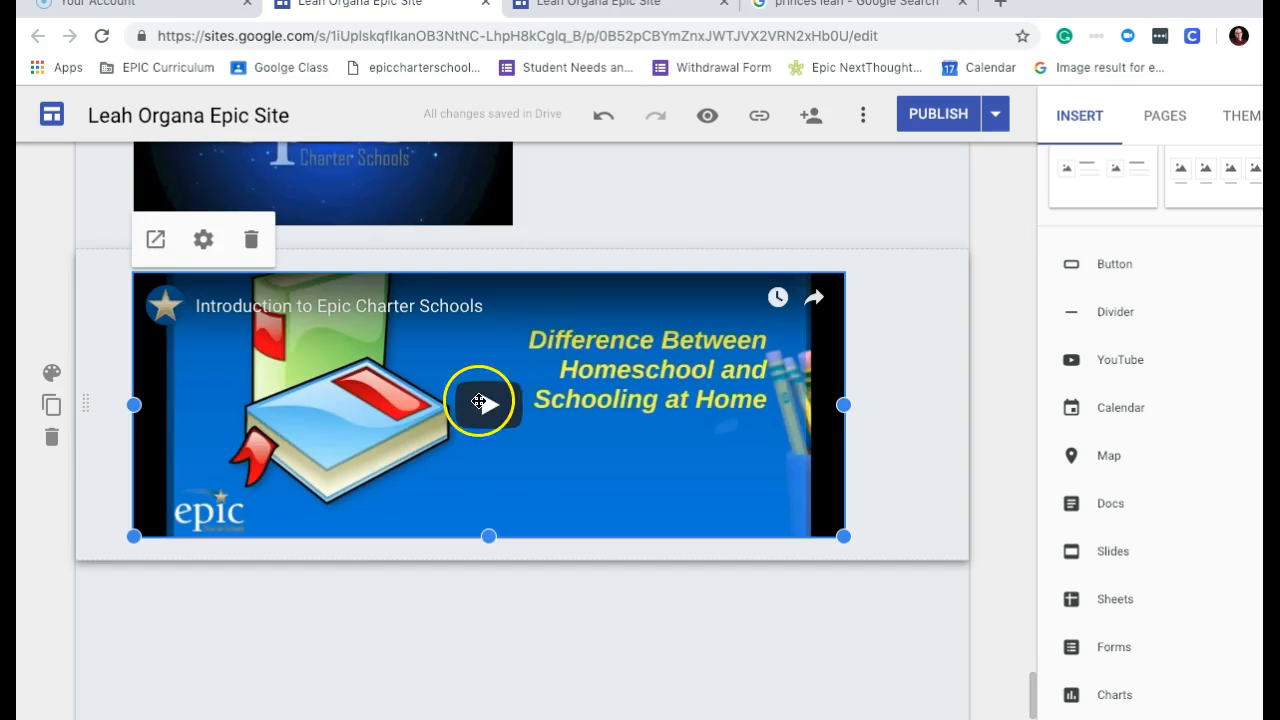
left_click(774, 497)
left_click(464, 396)
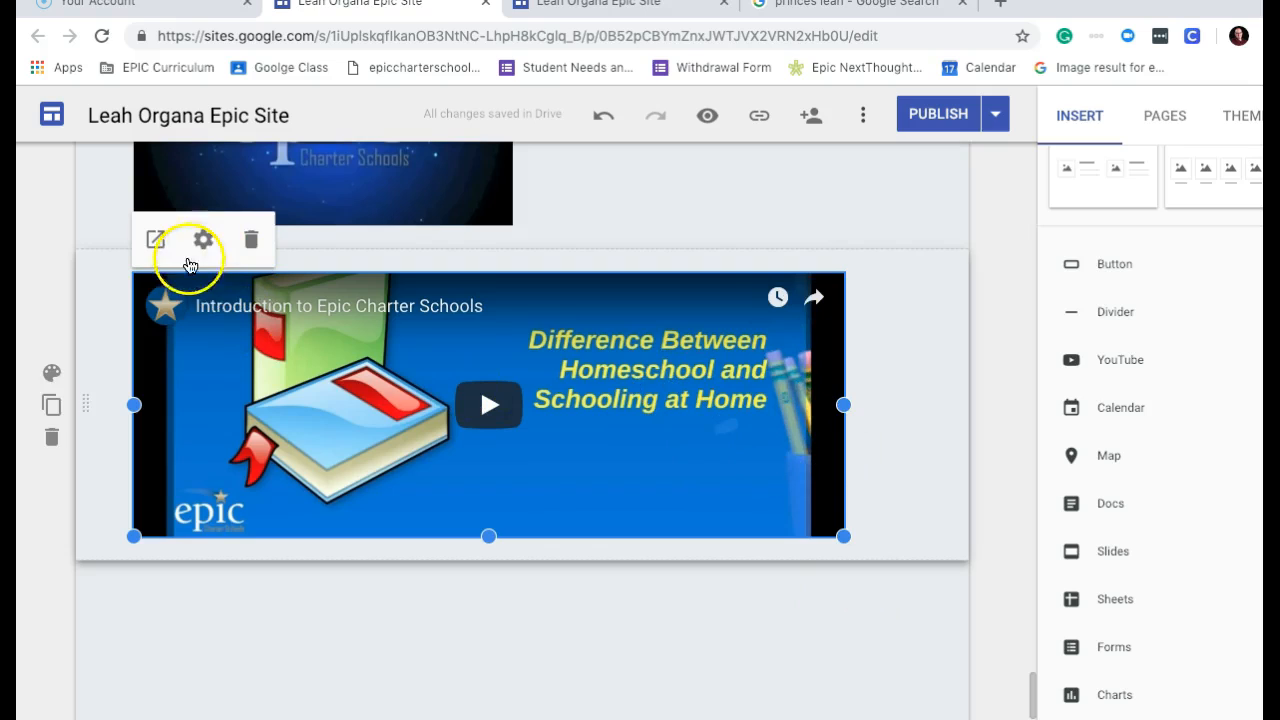
left_click(232, 700)
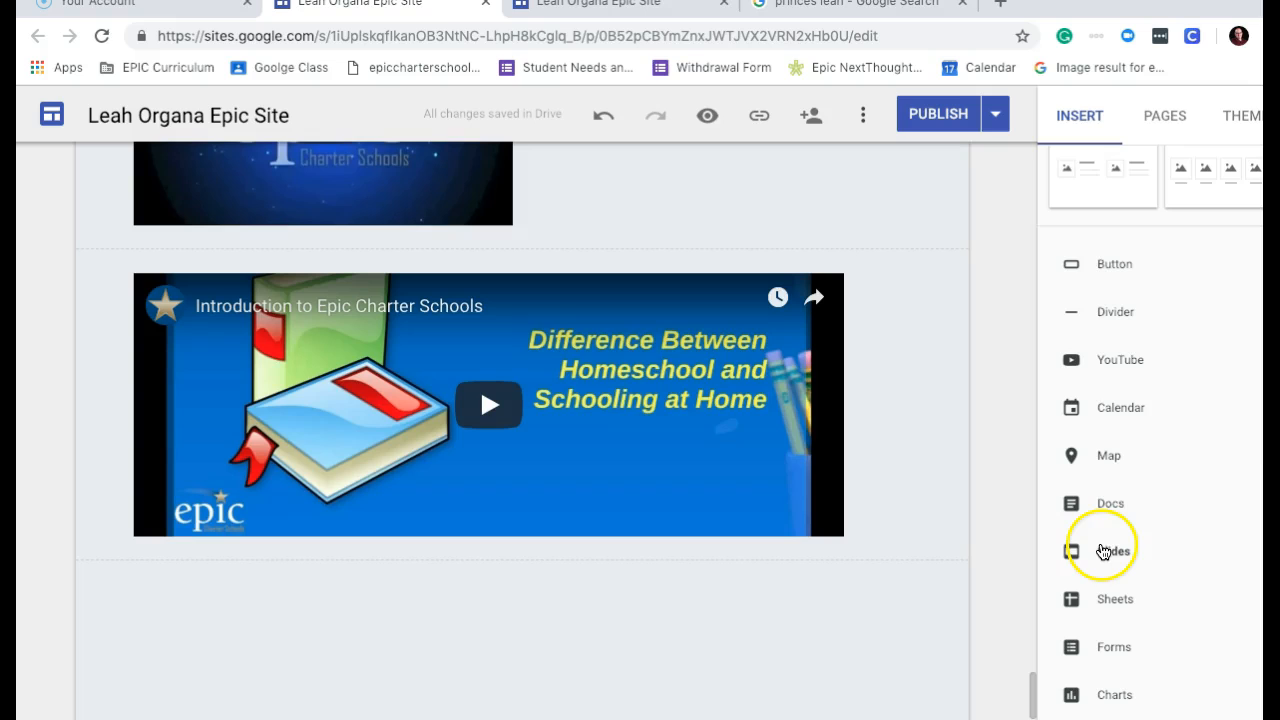
Embed the teacher's Google Calendar in a new section below the video.
left_click(1120, 405)
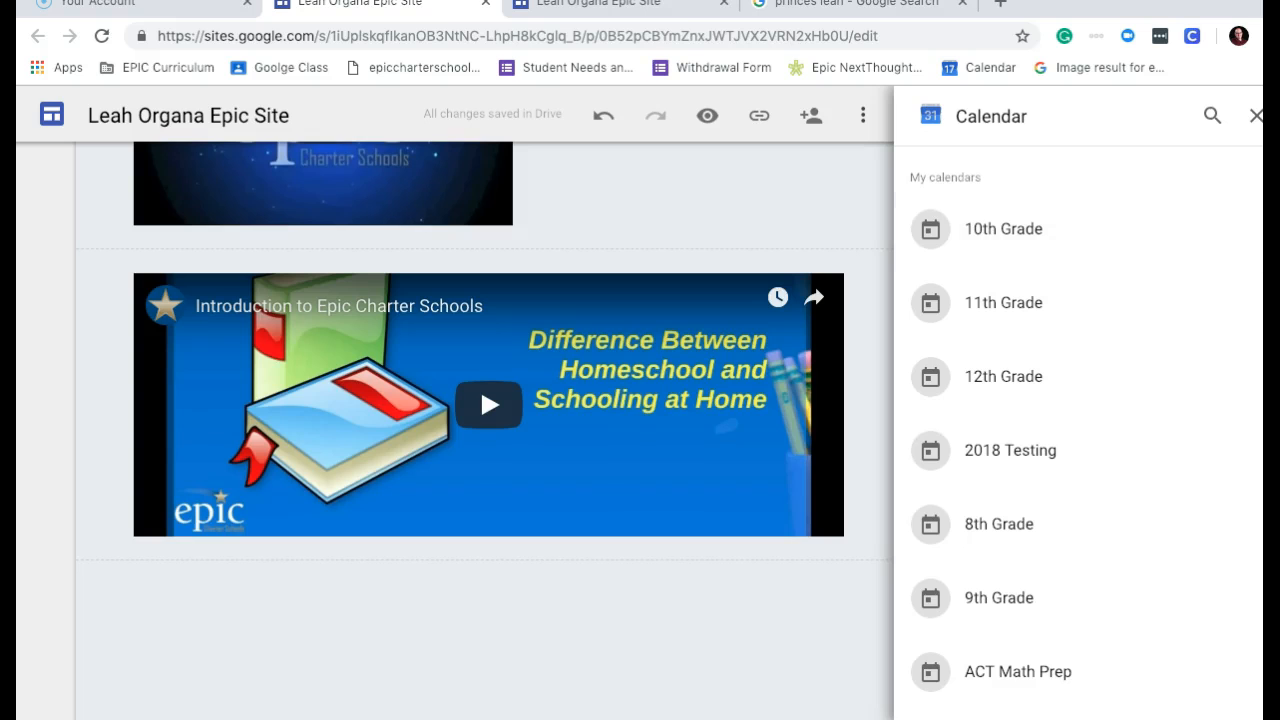
scroll(1077, 420, "down", 7)
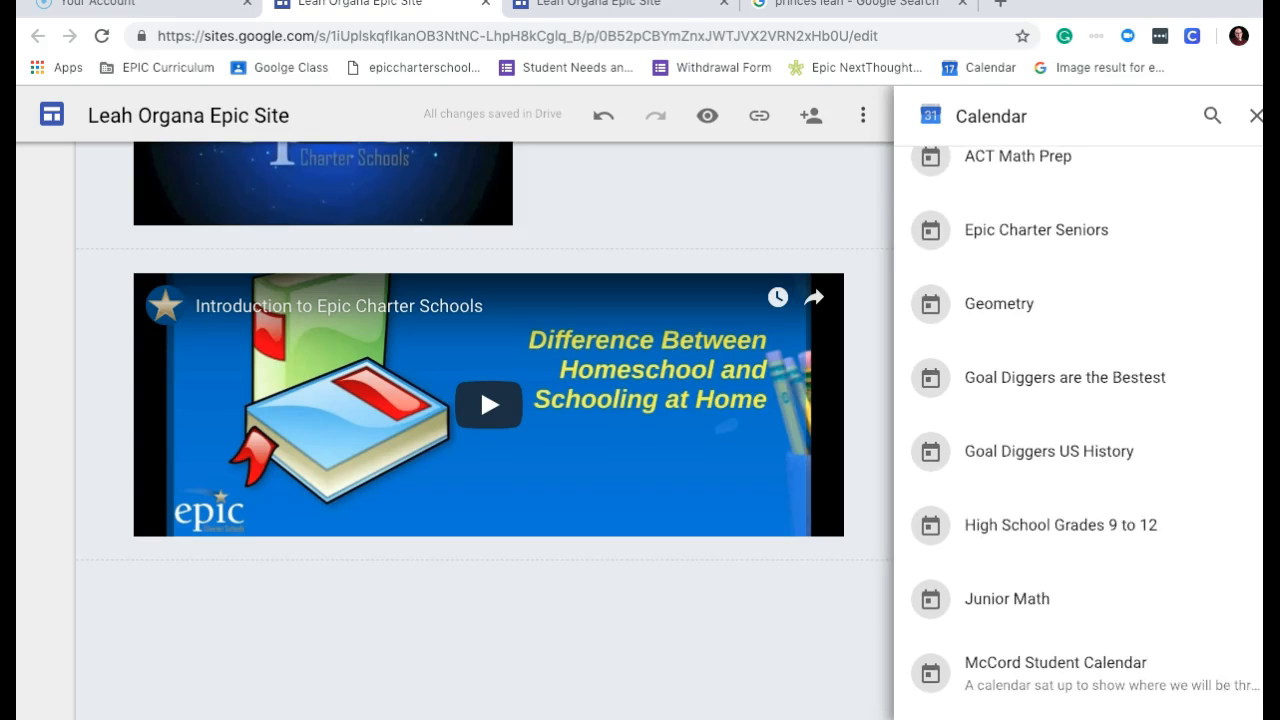
scroll(1077, 430, "down", 4)
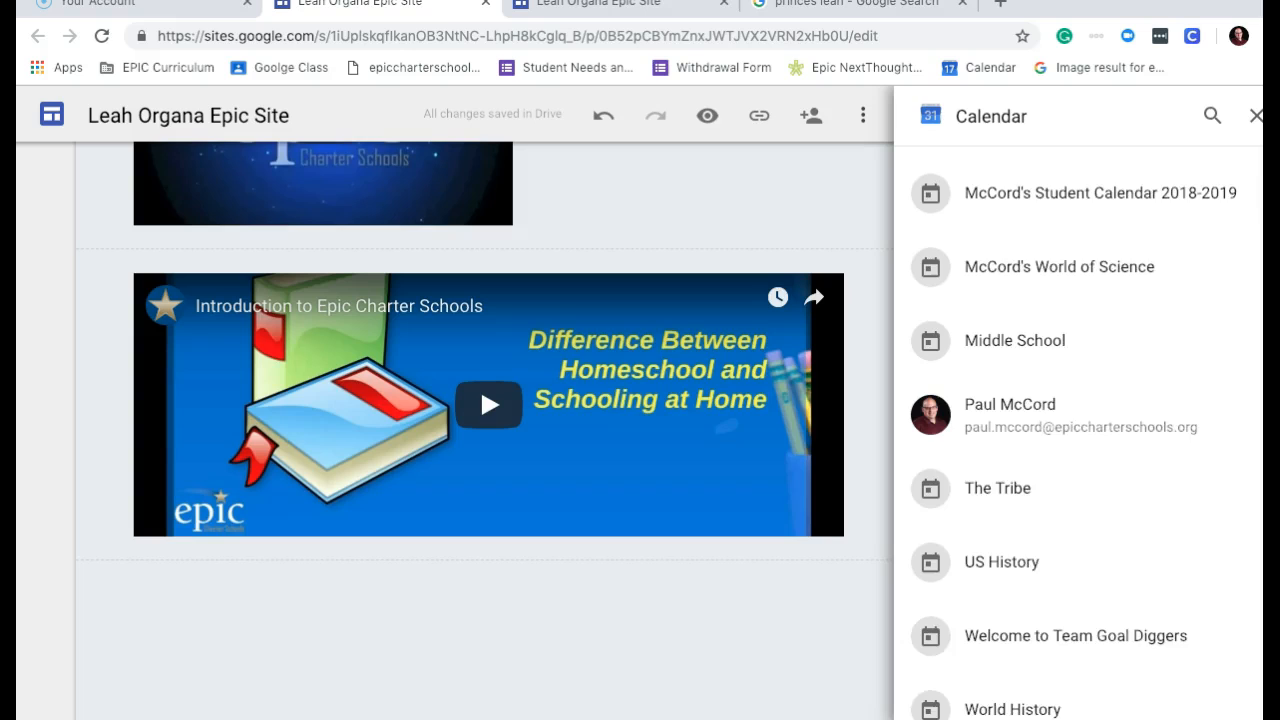
scroll(1077, 430, "up", 1)
scroll(1077, 430, "up", 1)
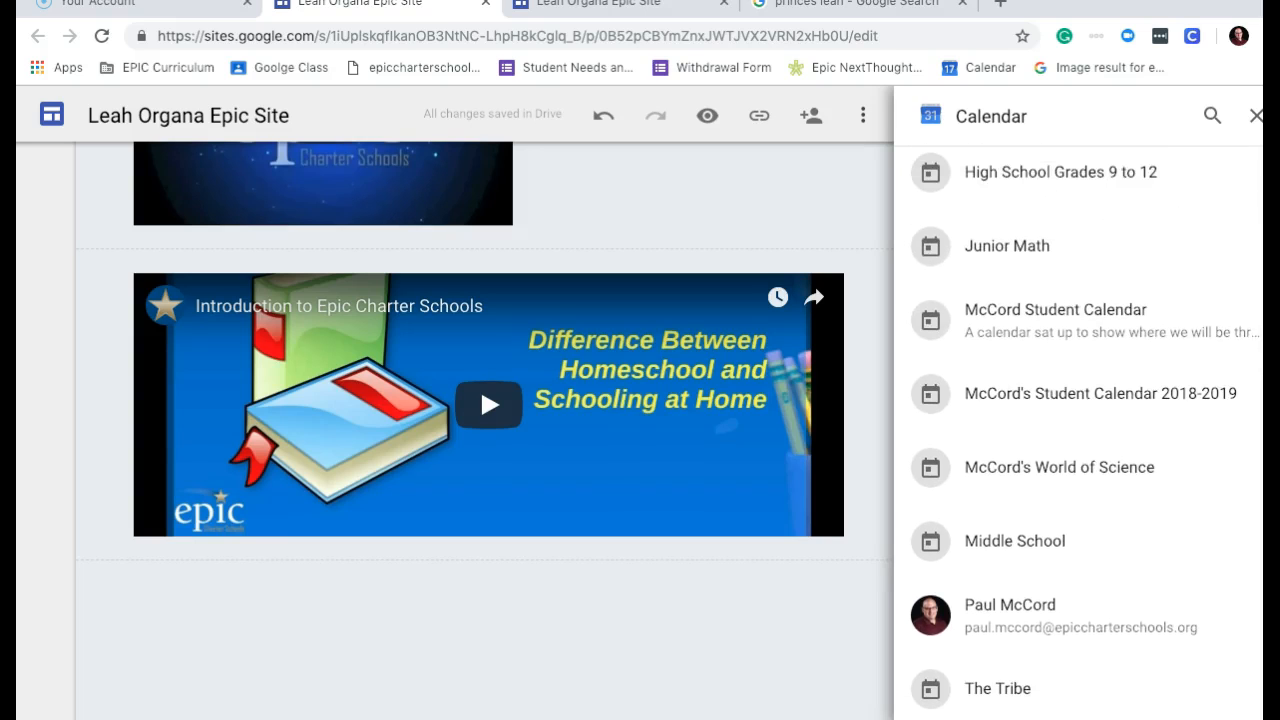
scroll(1105, 455, "up", 1)
scroll(1105, 455, "down", 3)
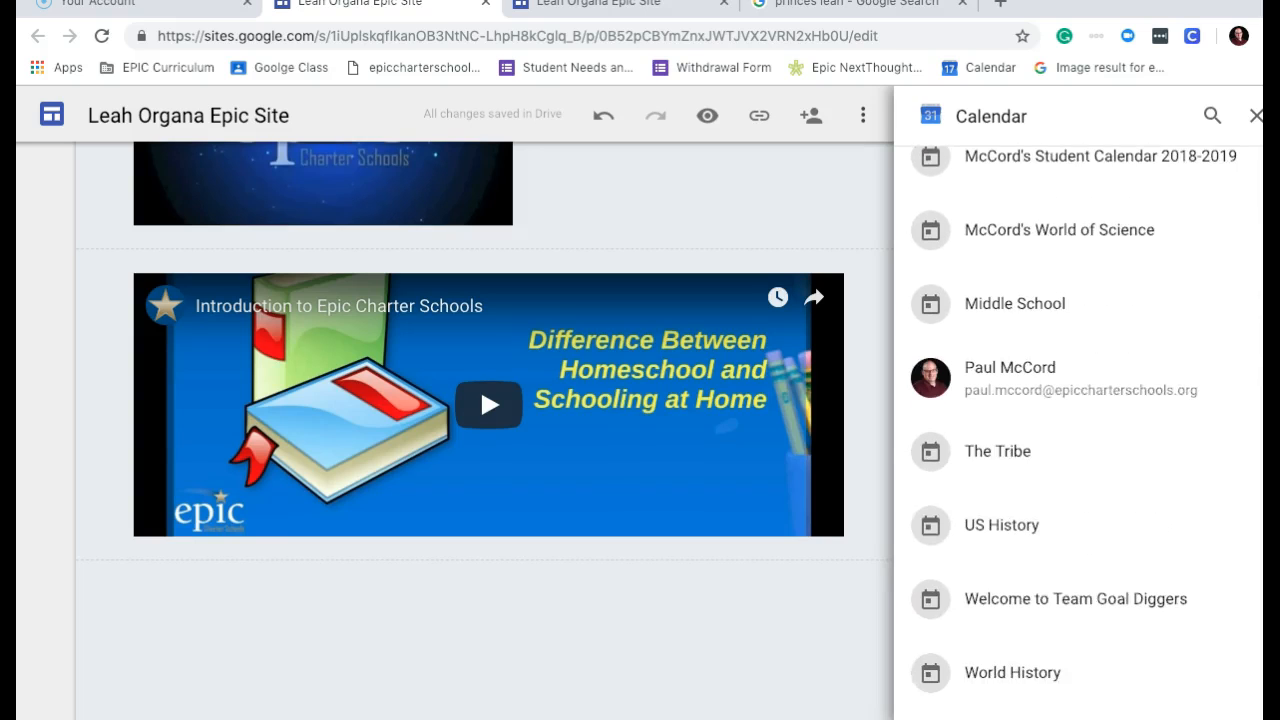
left_click(1035, 391)
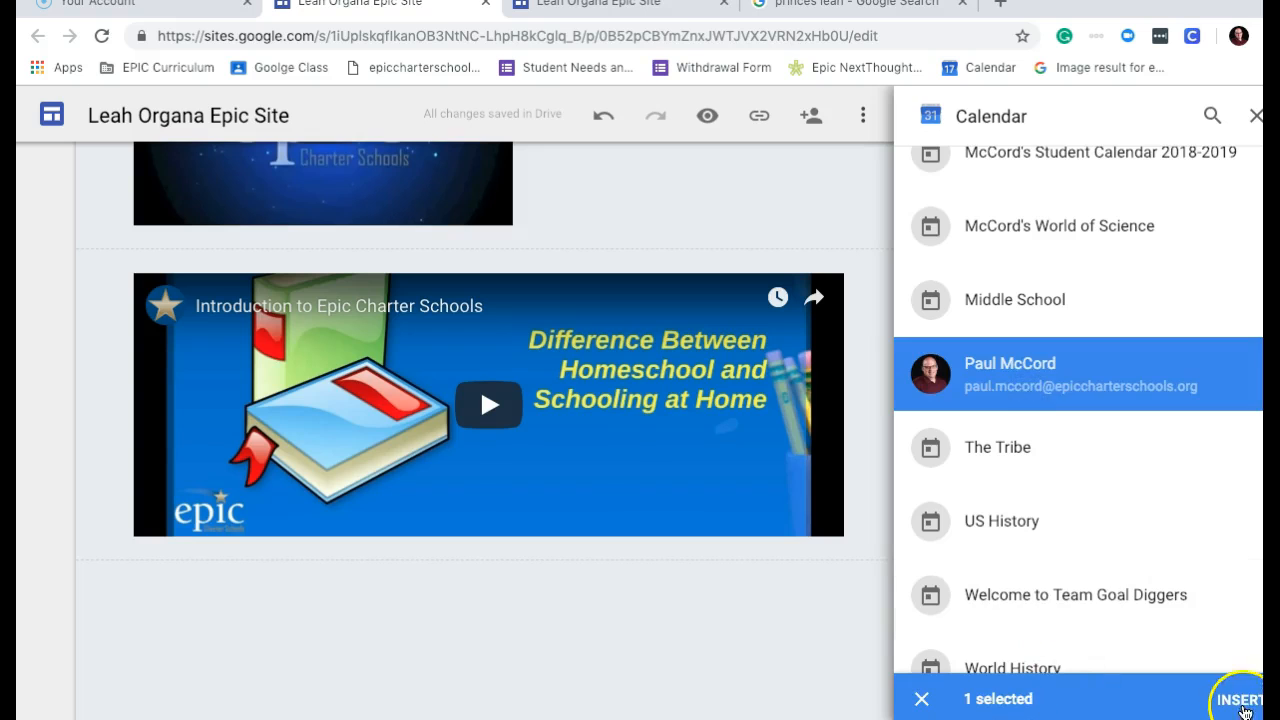
left_click(1243, 705)
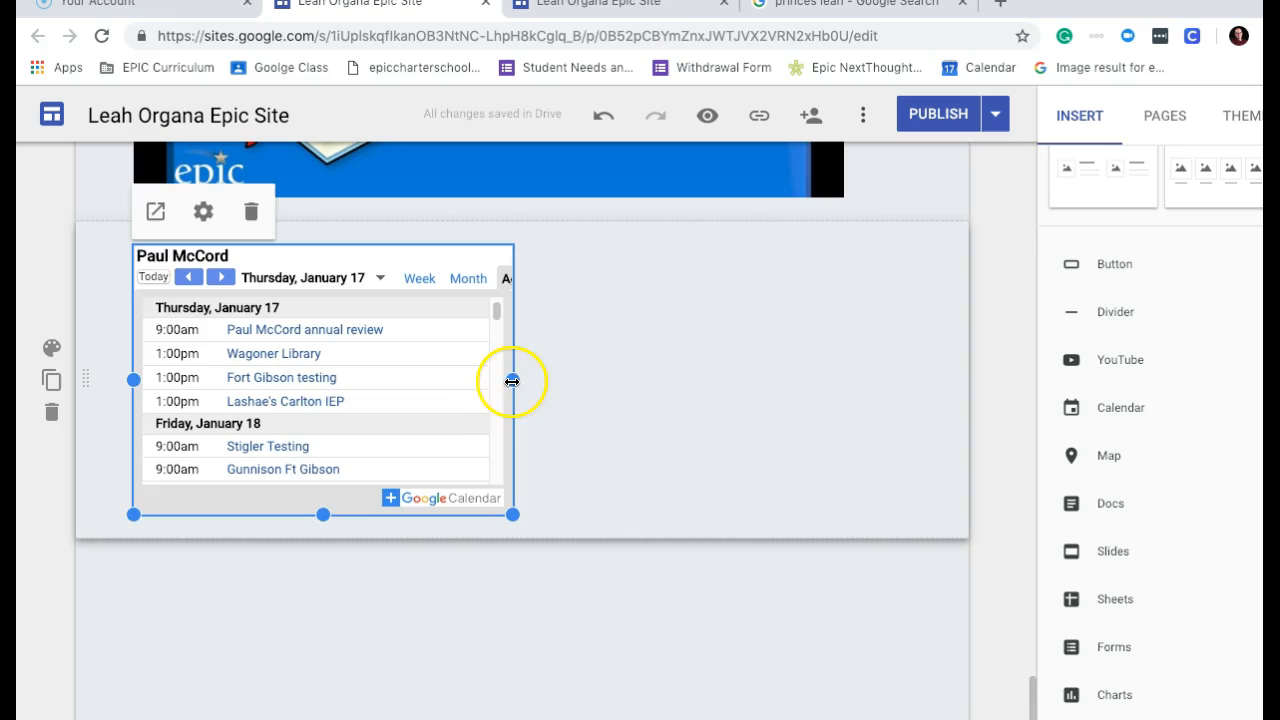
Stretch the calendar embed across the full content width.
left_click_drag(516, 378, 897, 403)
left_click_drag(830, 378, 941, 380)
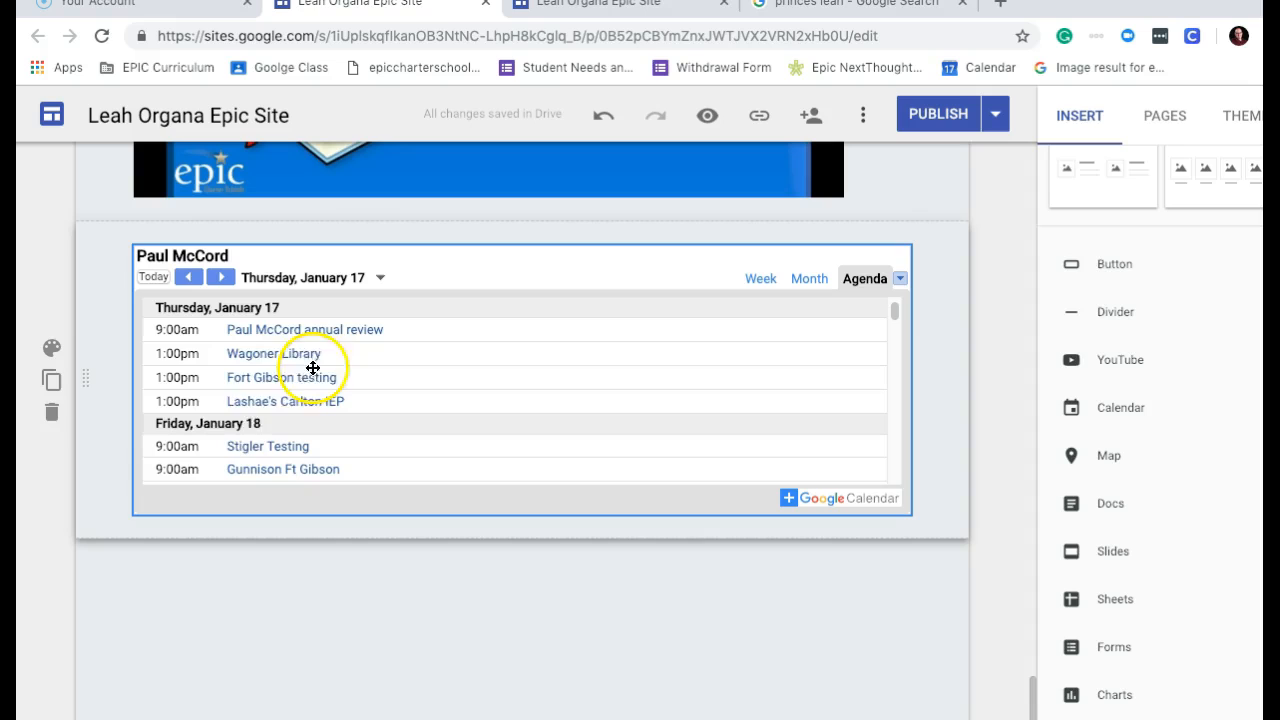
left_click(250, 352)
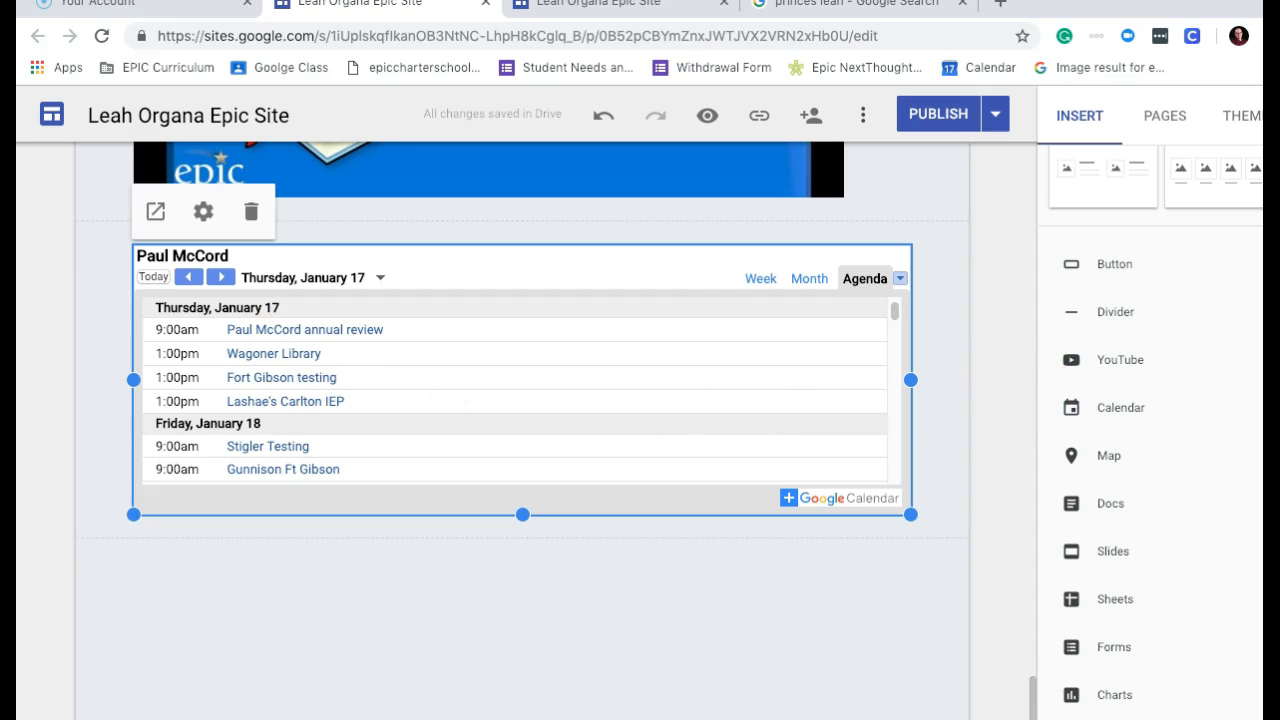
scroll(1250, 340, "up", 3)
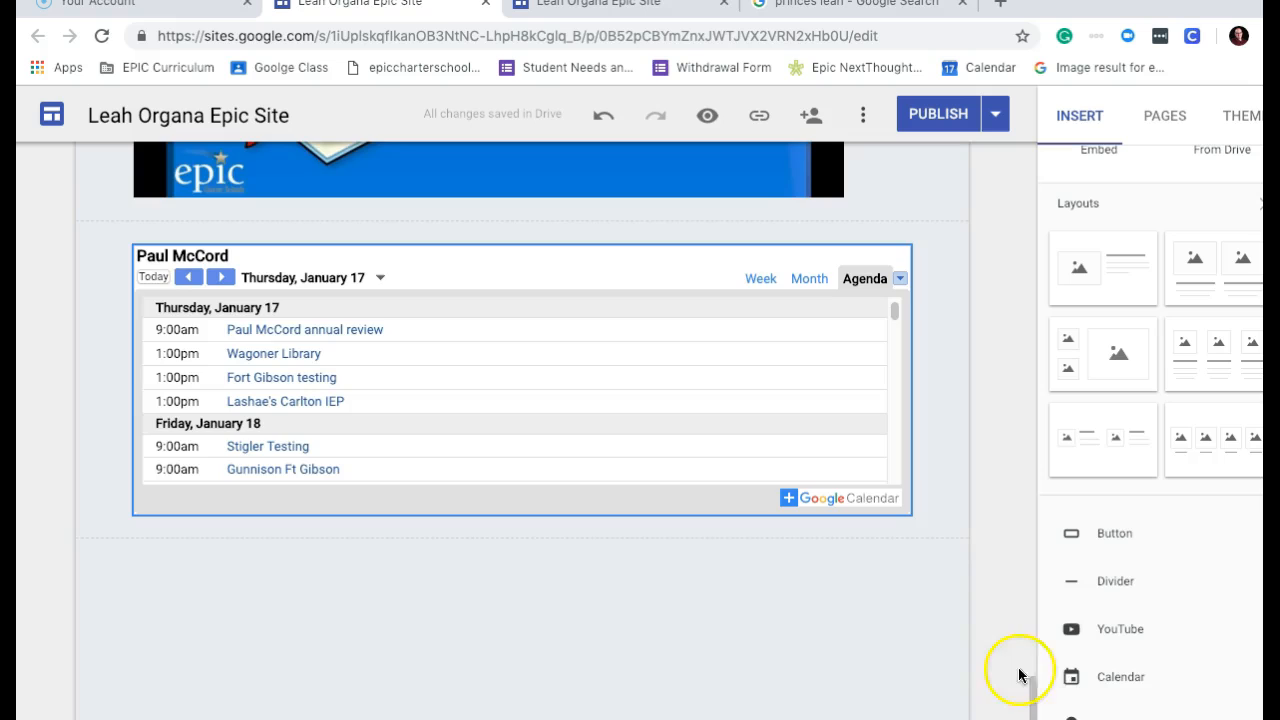
left_click_drag(1037, 691, 1036, 200)
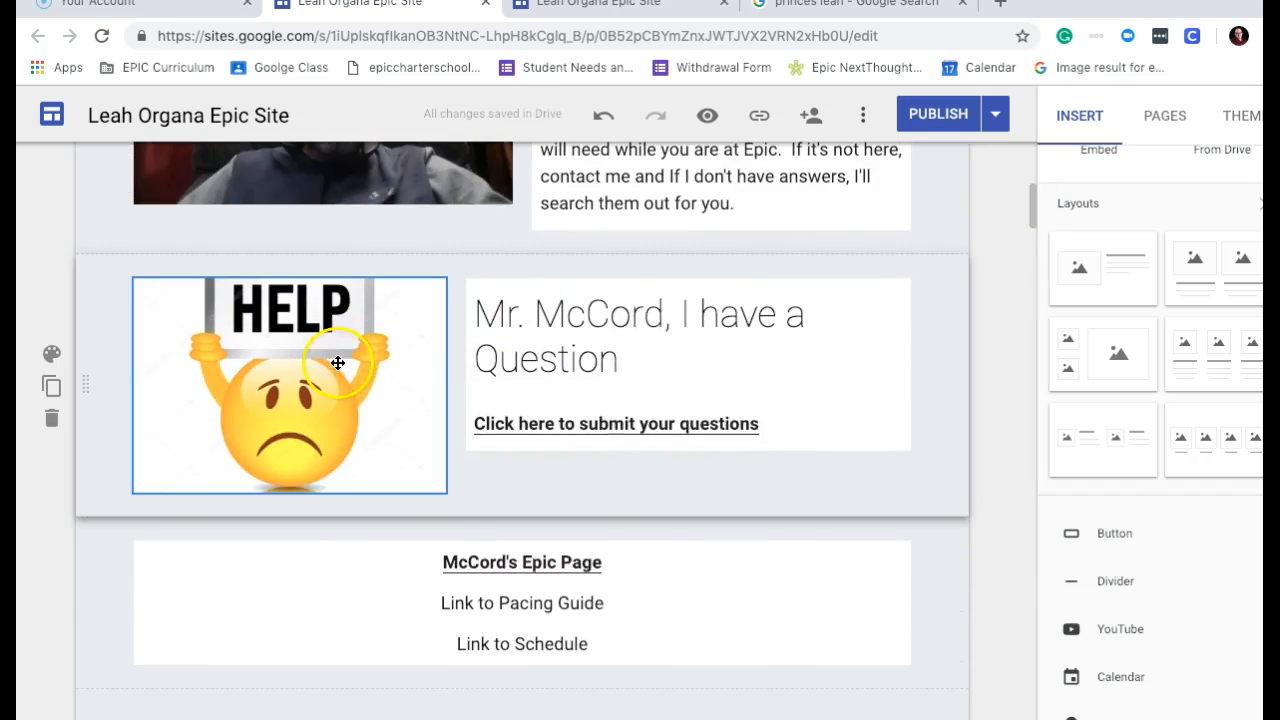
Test the HELP card's 'Click here to submit your questions' mailto link, which opens a blank tab.
left_click(338, 362)
left_click(600, 423)
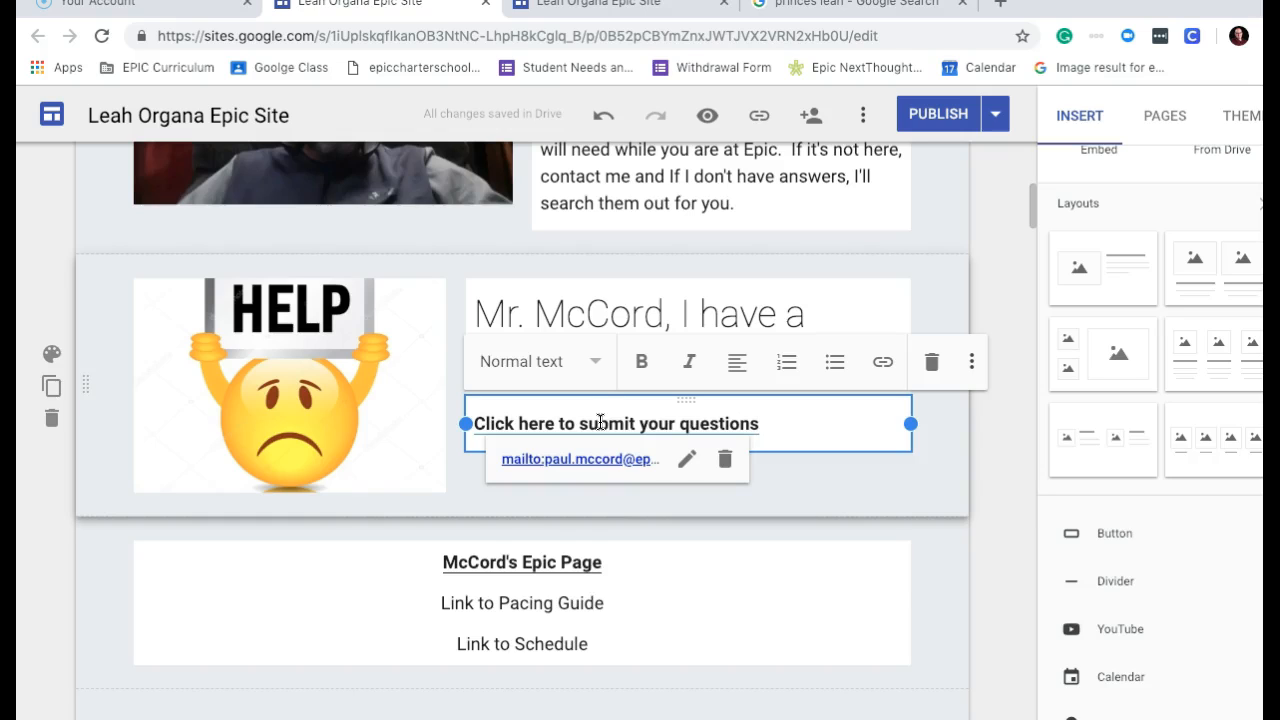
left_click(566, 464)
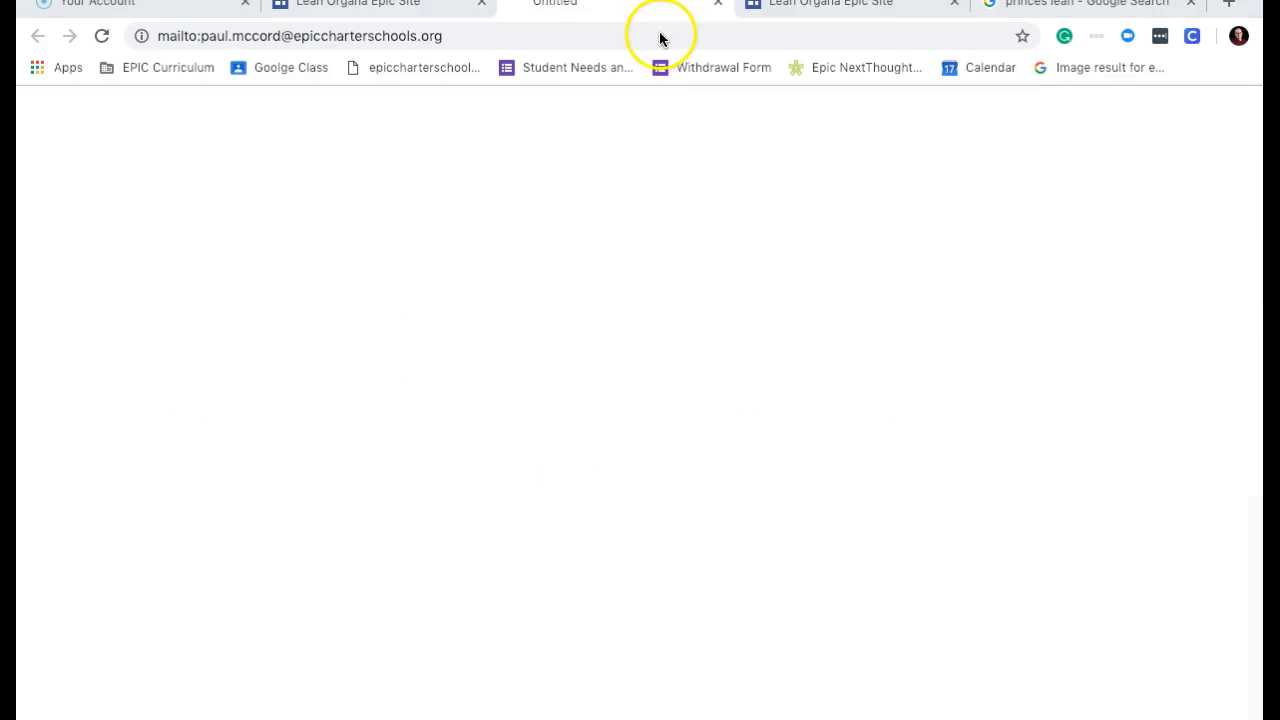
Close the Apple Mail test message without saving a draft.
left_click(751, 93)
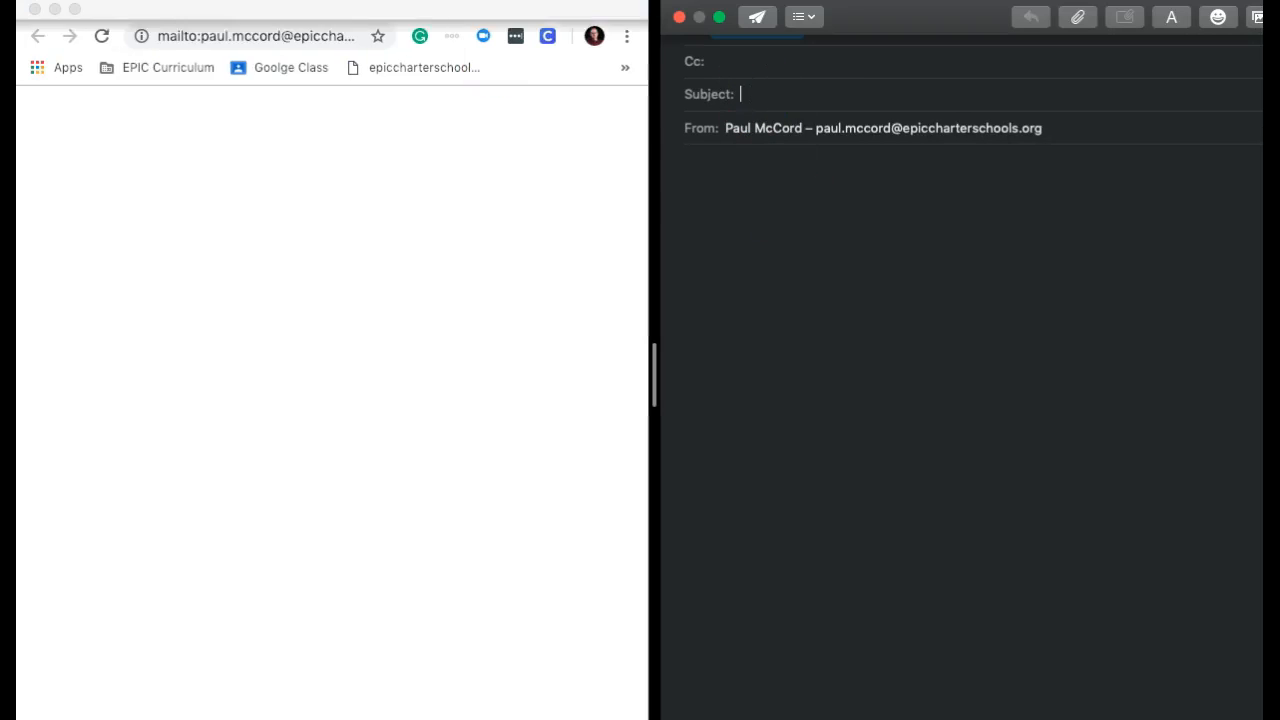
left_click(679, 18)
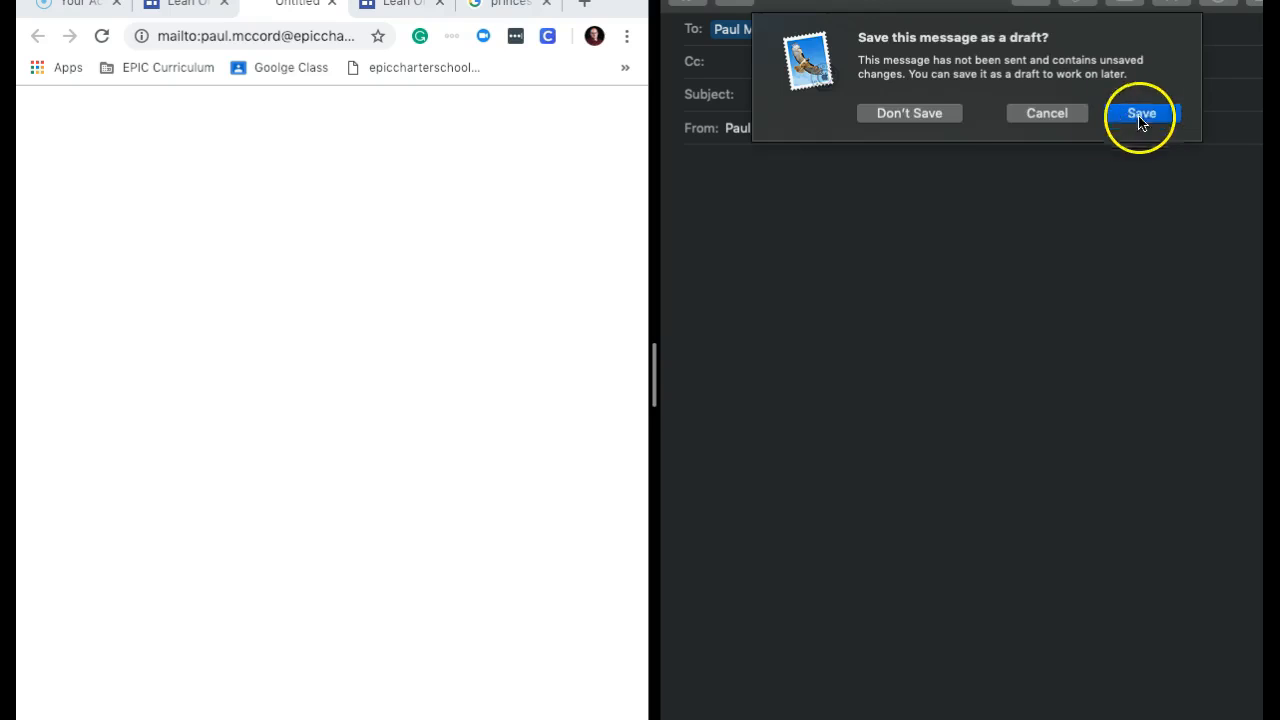
left_click(913, 113)
Return to the Sites editor, deselect the question text box and scroll to the top.
left_click(358, 3)
left_click(1008, 479)
left_click_drag(1036, 203, 1040, 133)
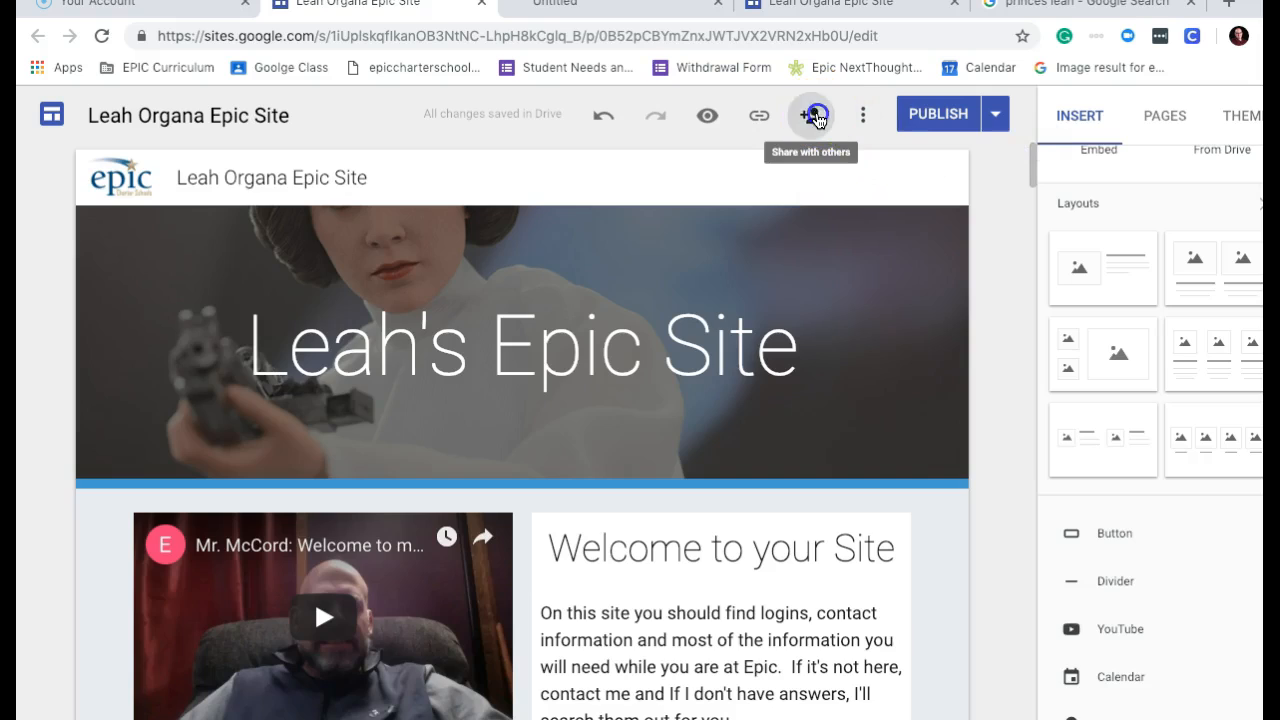
Change the draft's sharing to 'On - Public on the web' so anyone can find and edit it.
left_click(814, 118)
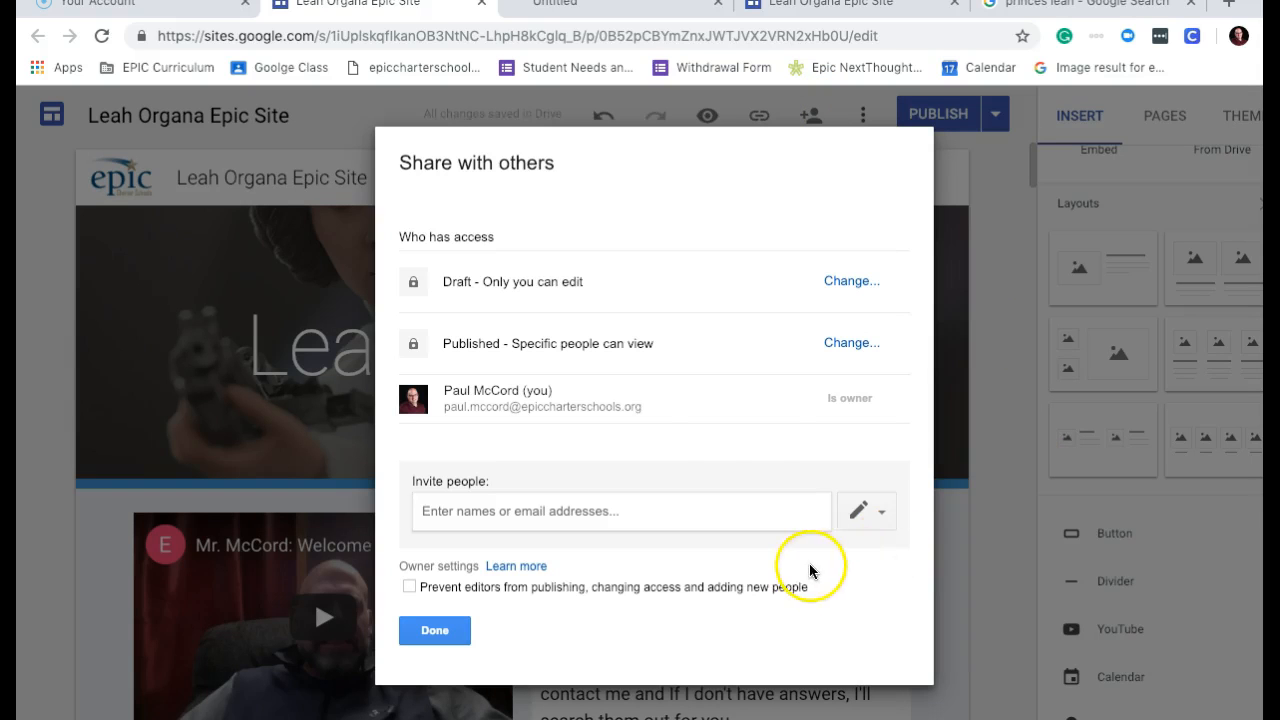
left_click(850, 283)
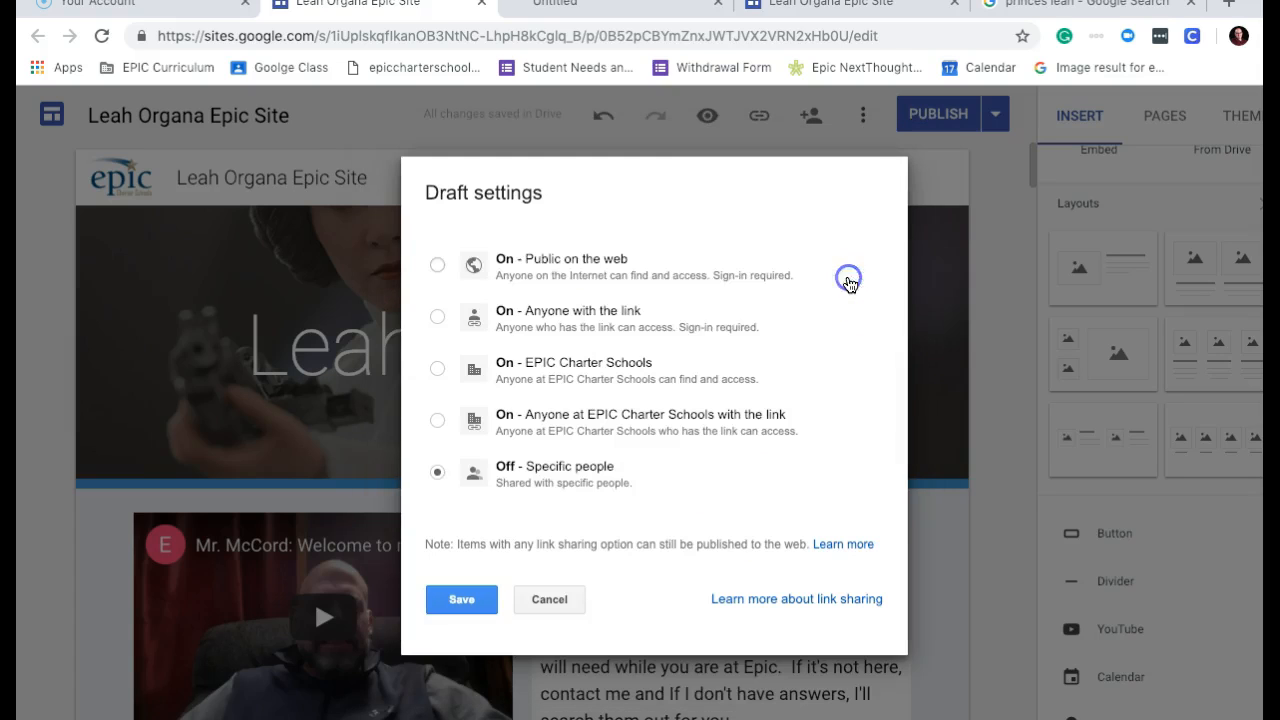
left_click(440, 265)
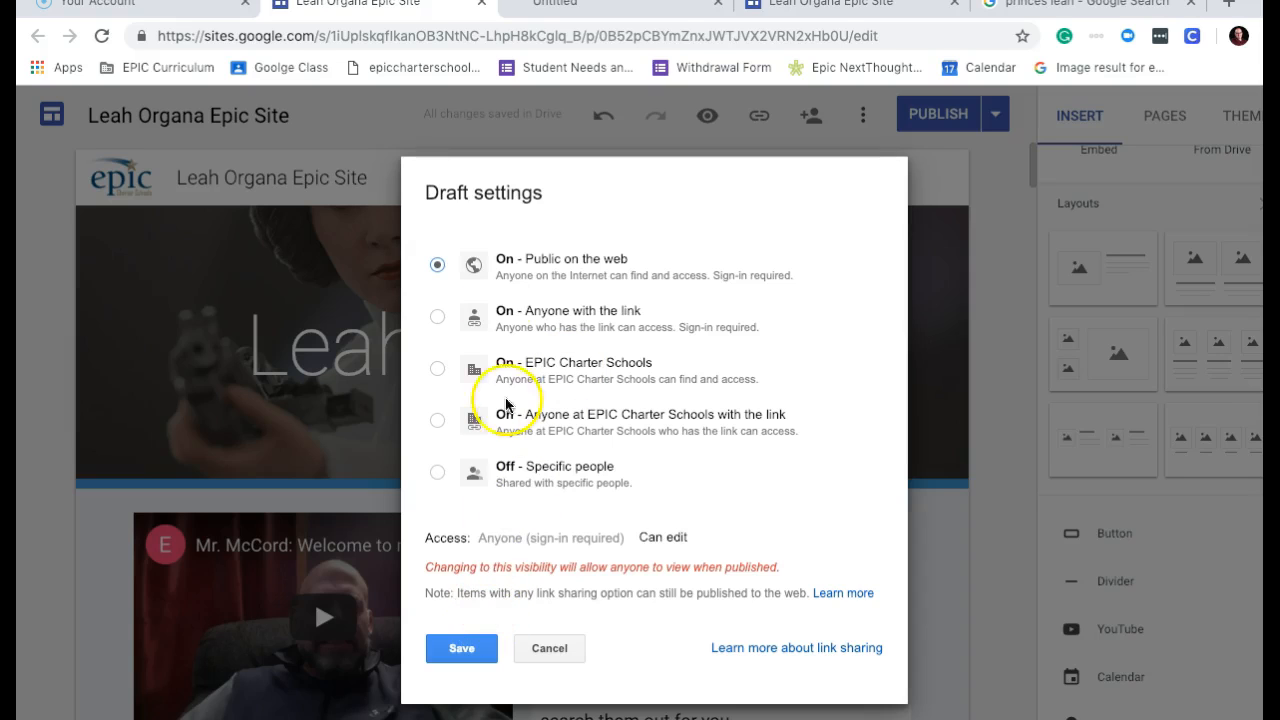
left_click(460, 648)
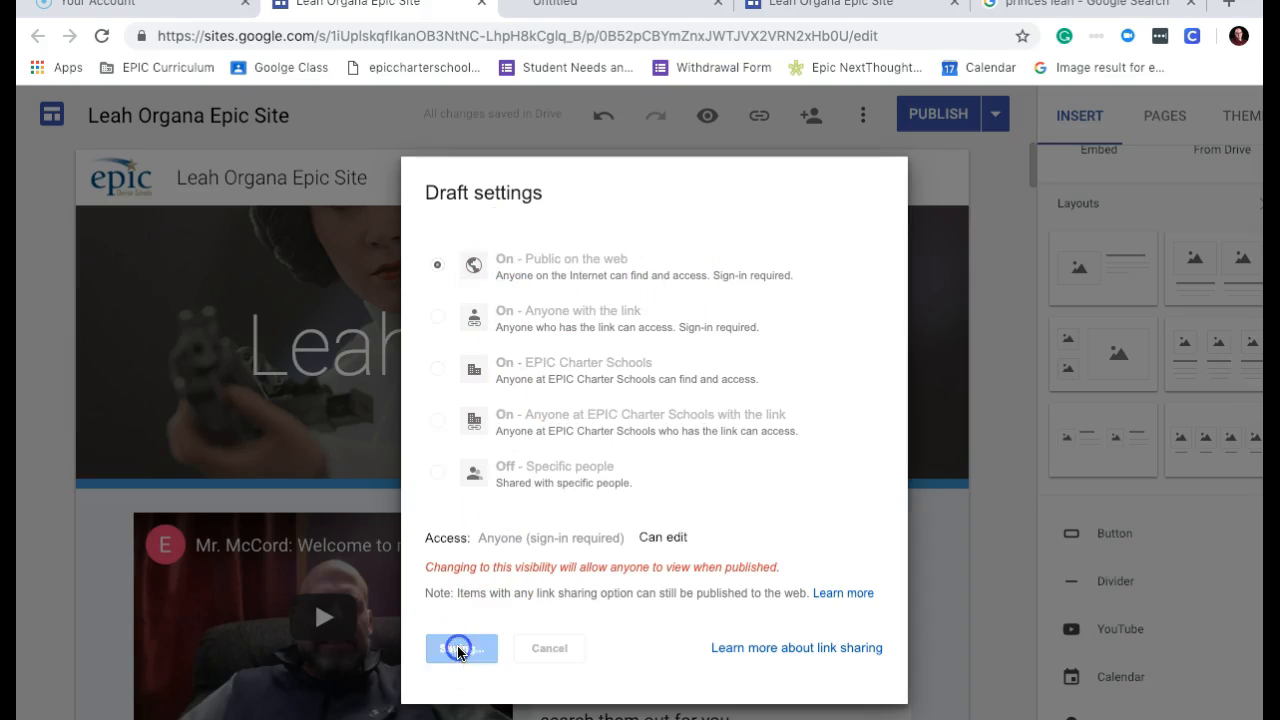
left_click(437, 628)
left_click_drag(1034, 163, 1038, 230)
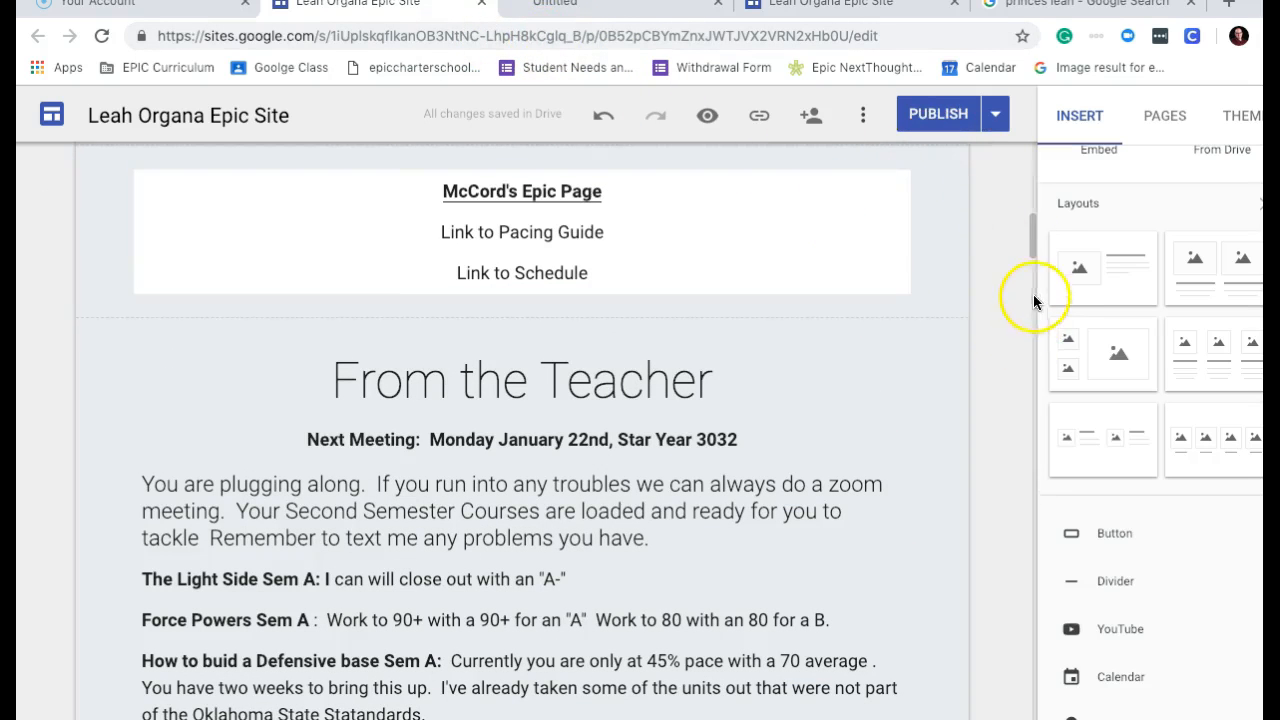
Scroll to the top and publish the Leah Organa Epic Site.
left_click(1030, 249)
left_click_drag(1030, 249, 1010, 150)
left_click(925, 113)
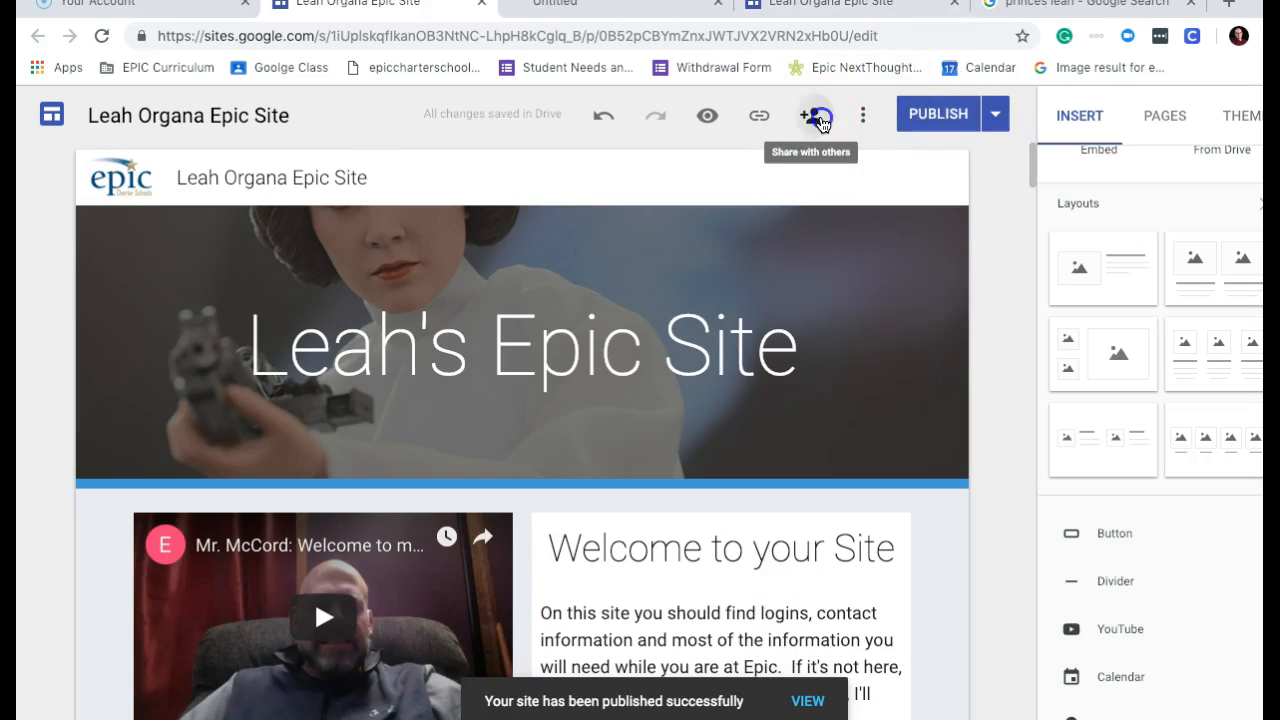
Begin inviting a person by name in the sharing settings, then cancel the invitation and close the dialog.
left_click(813, 115)
left_click(481, 508)
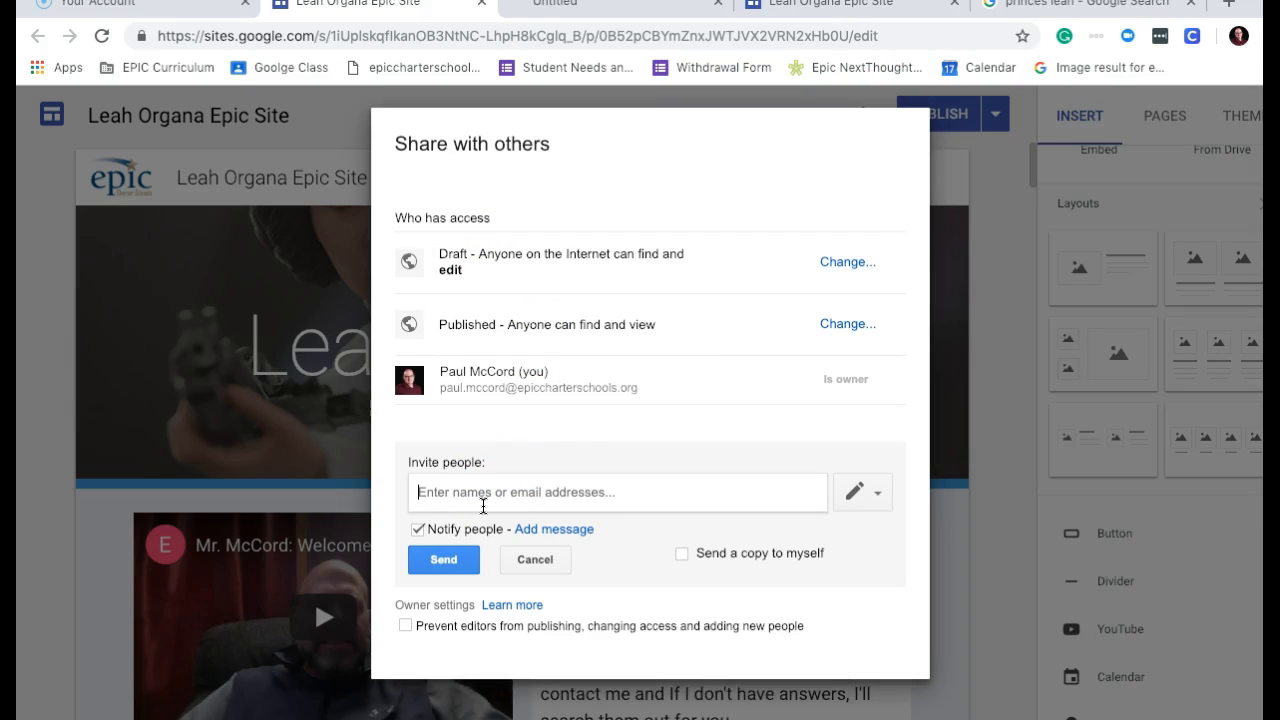
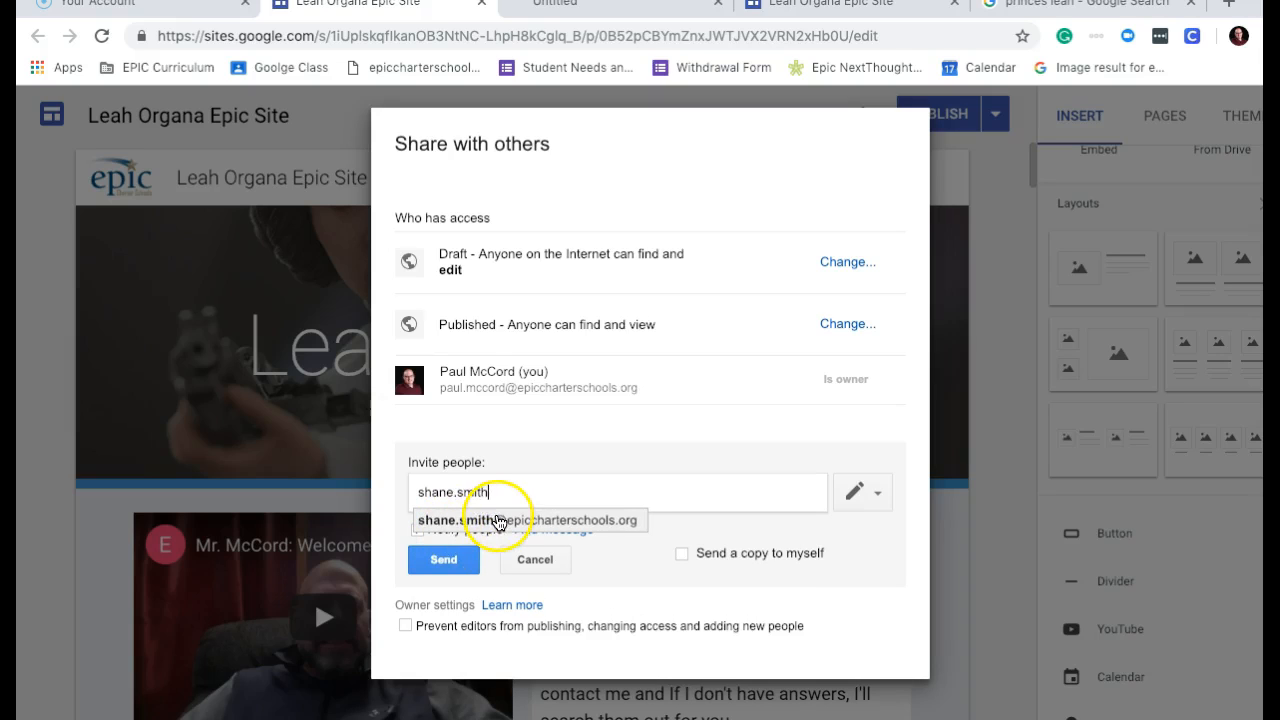
left_click(873, 493)
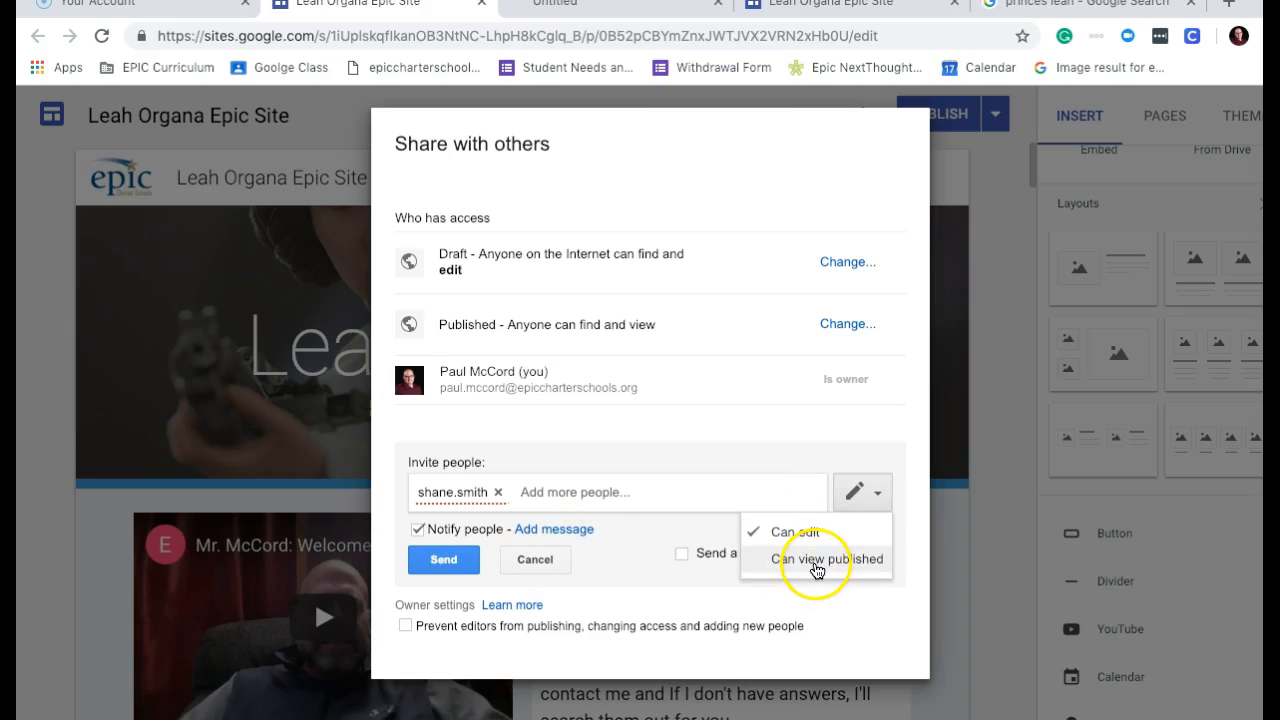
left_click(521, 558)
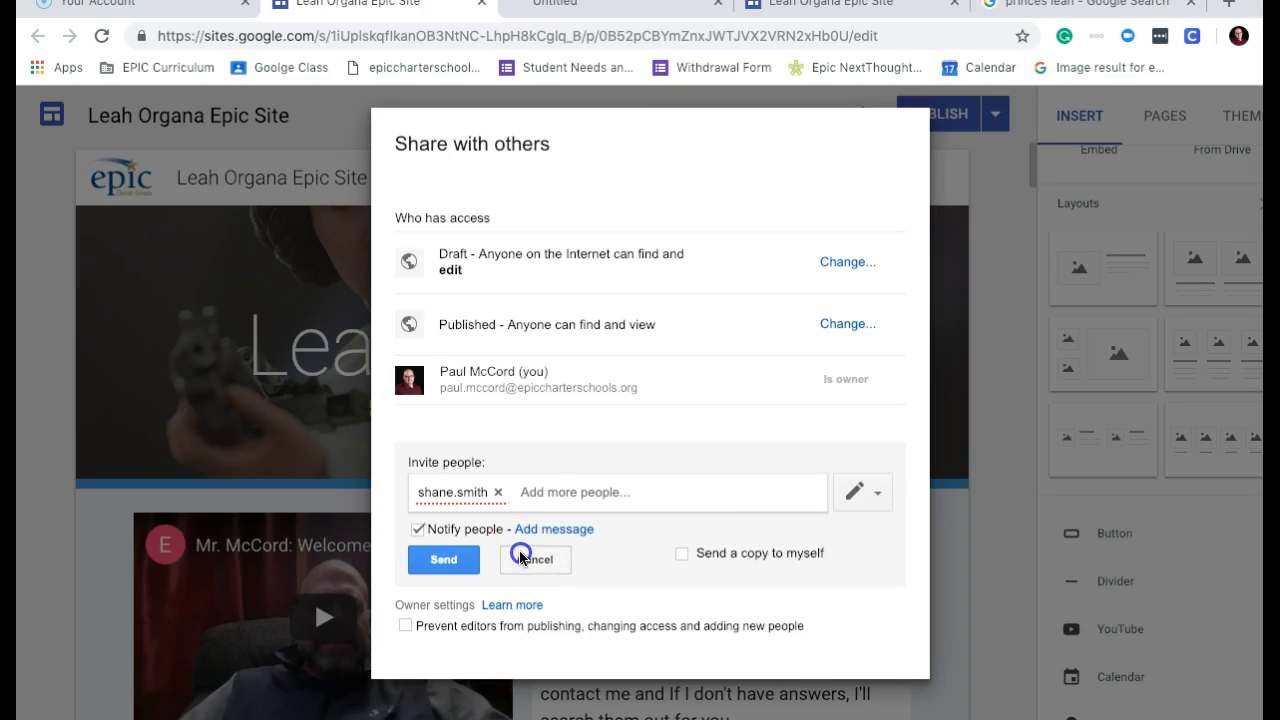
left_click(521, 558)
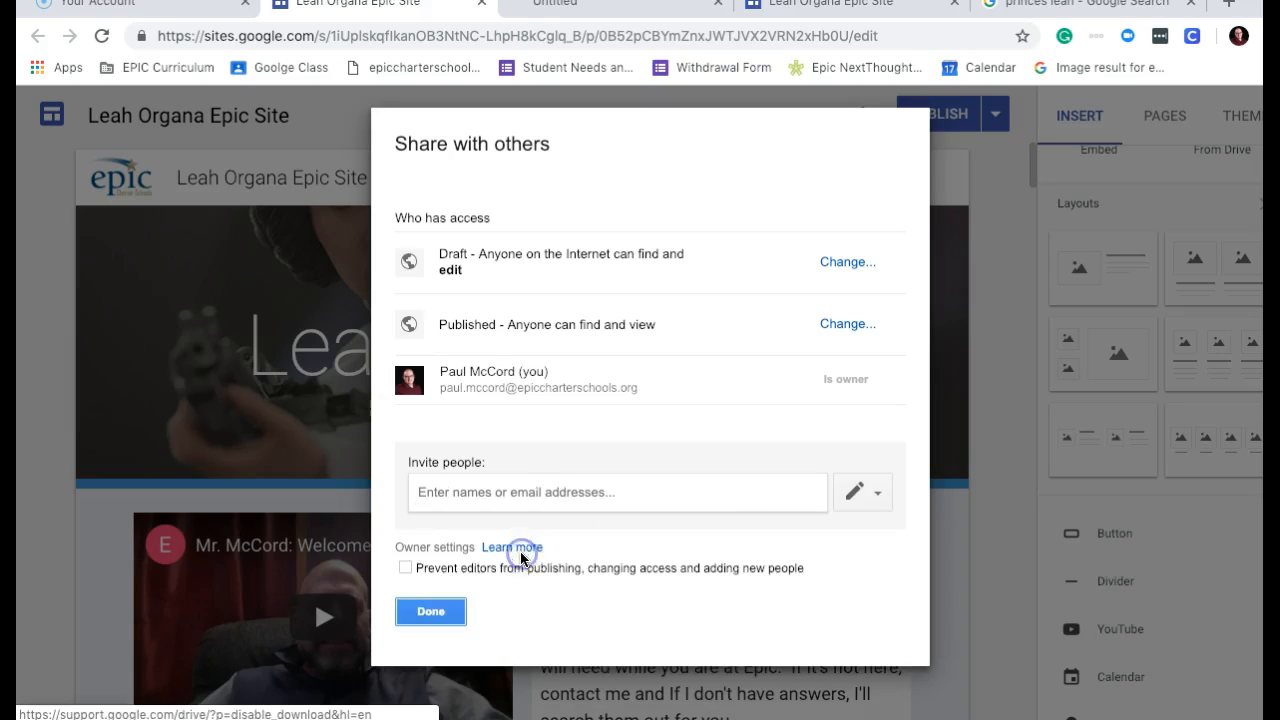
left_click(431, 611)
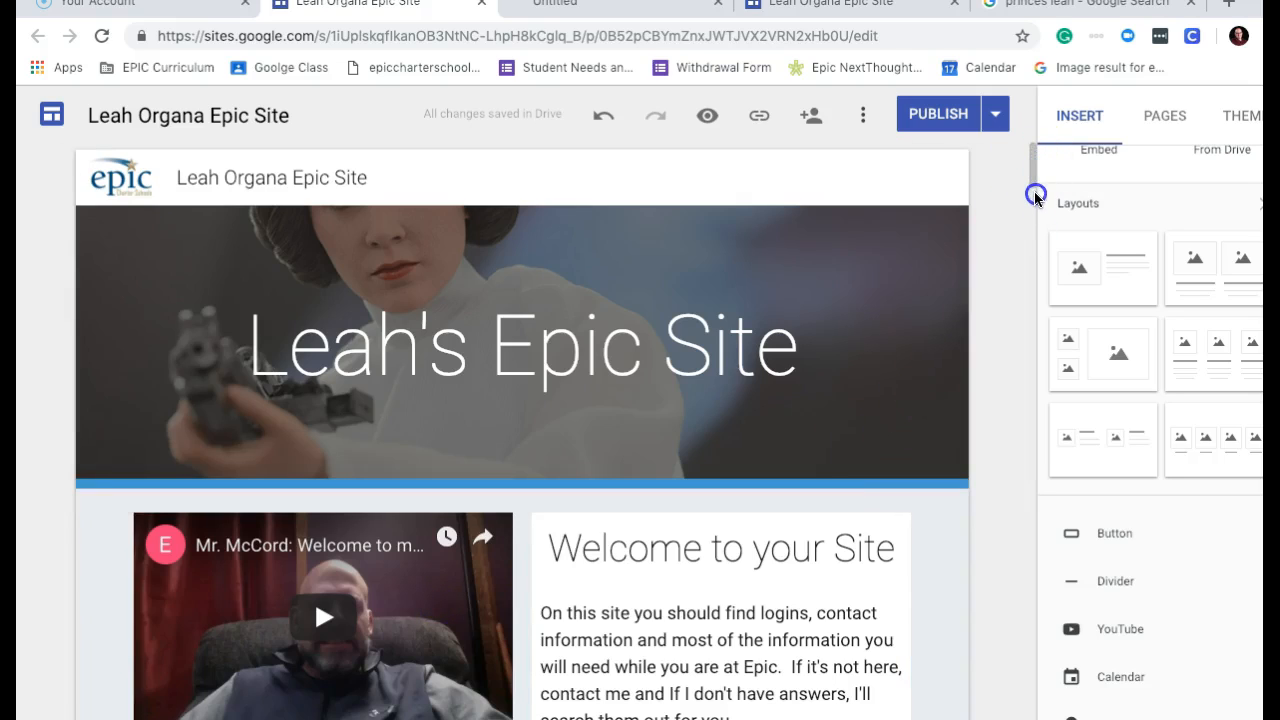
Scroll through the site editor to review the page.
mouse_move(1031, 166)
left_mouse_down()
mouse_move(1046, 316)
mouse_move(1051, 171)
left_mouse_up()
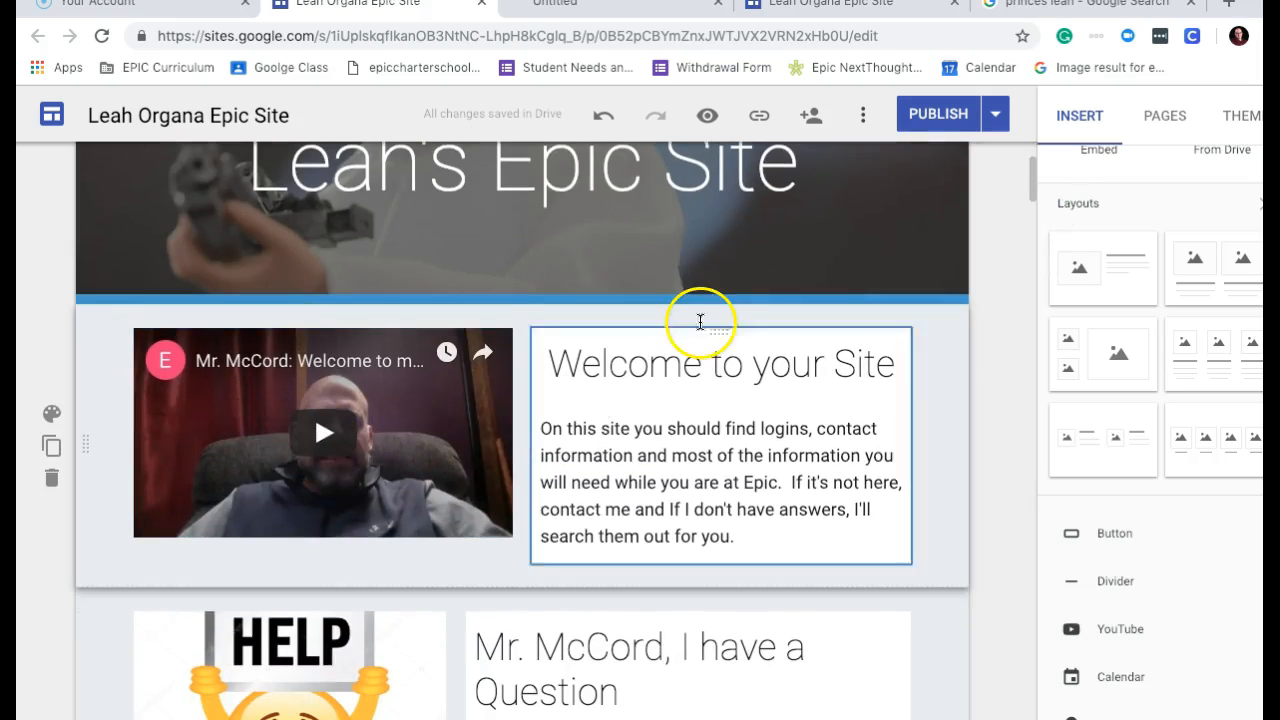
left_click_drag(1033, 173, 1033, 184)
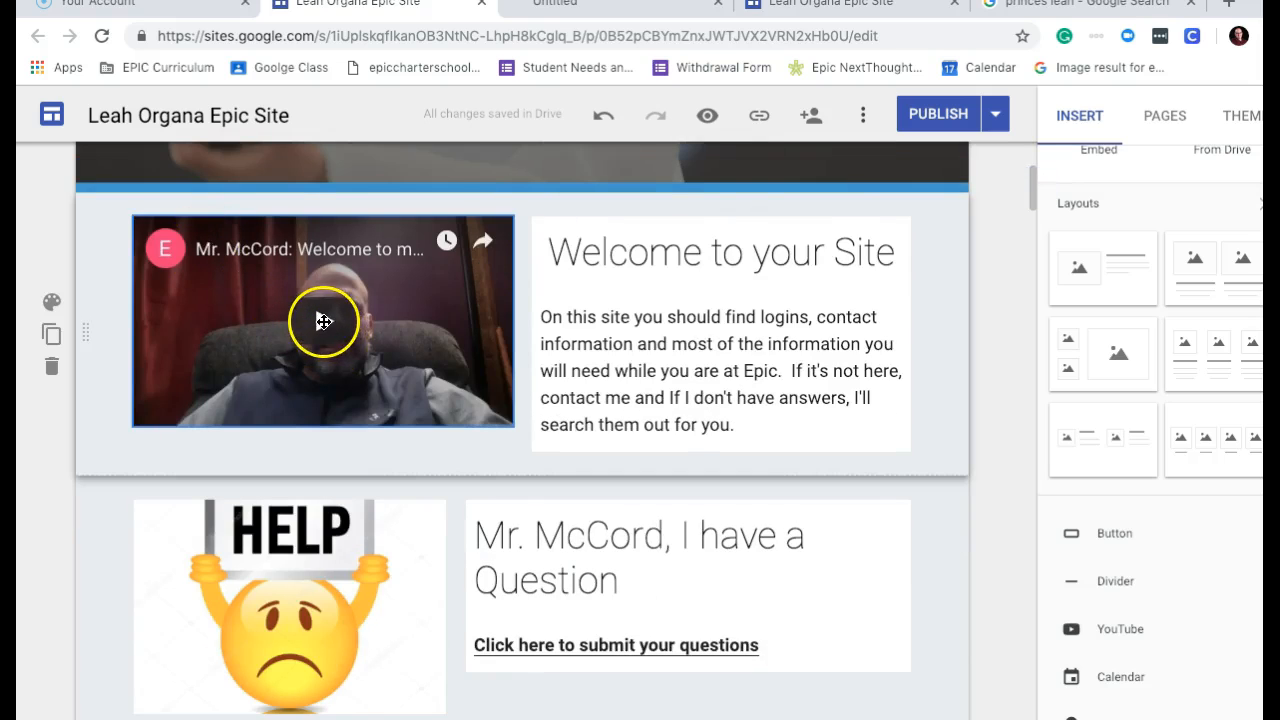
left_click_drag(1040, 193, 1038, 207)
left_click_drag(1035, 203, 1072, 393)
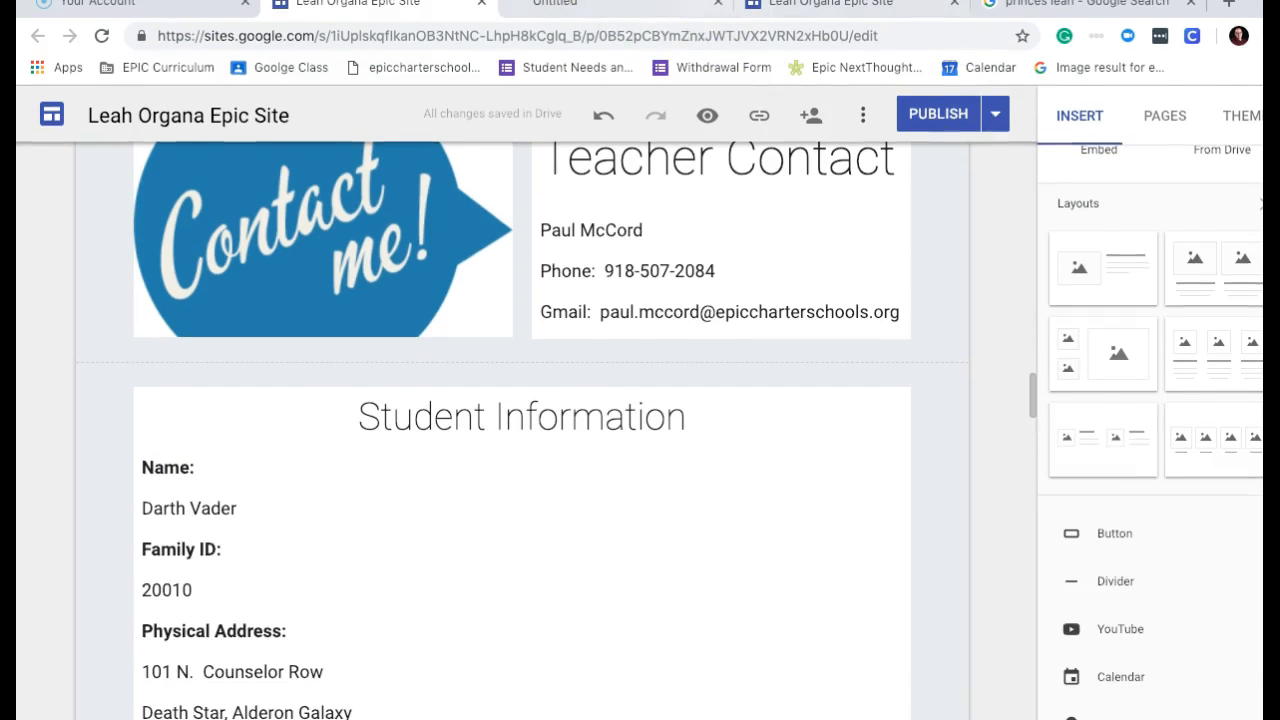
Load epiccharterschools.org in the empty Untitled browser tab.
left_click(657, 6)
left_click(512, 33)
key("Return")
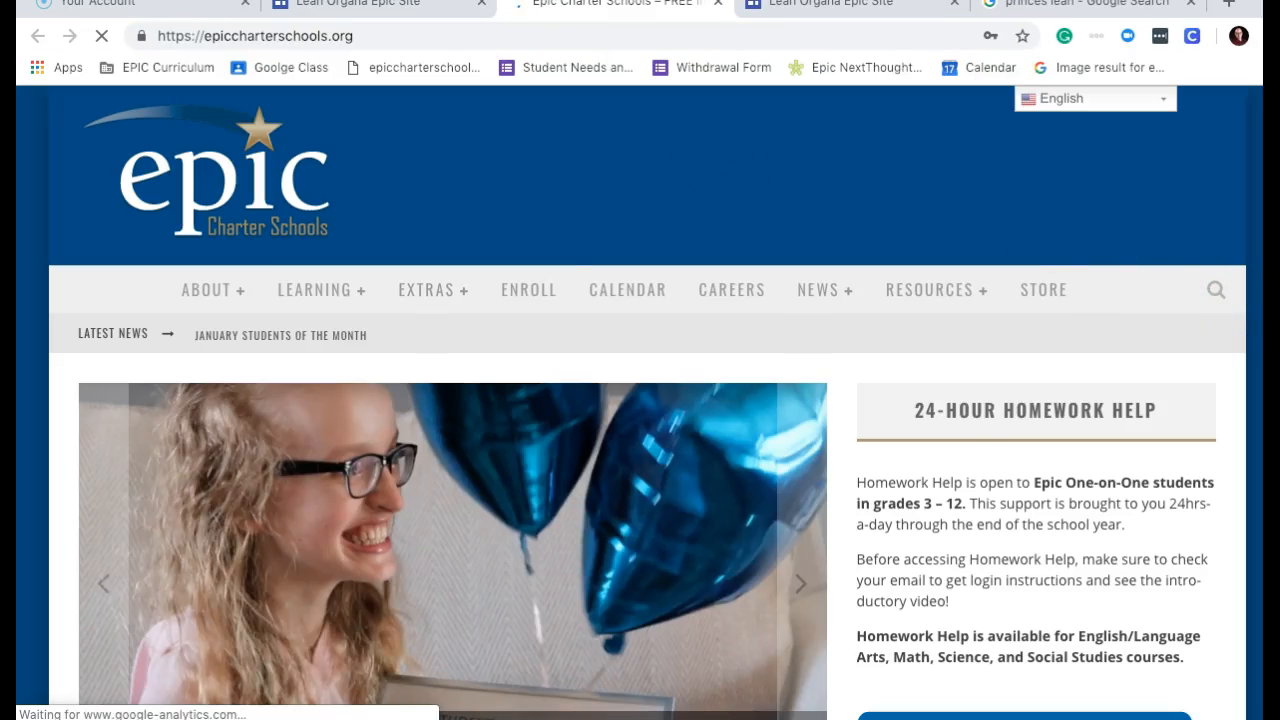
Log in to the EPIC Administrative Portal and open Search Roster.
scroll(640, 400, "down", 5)
left_click(883, 486)
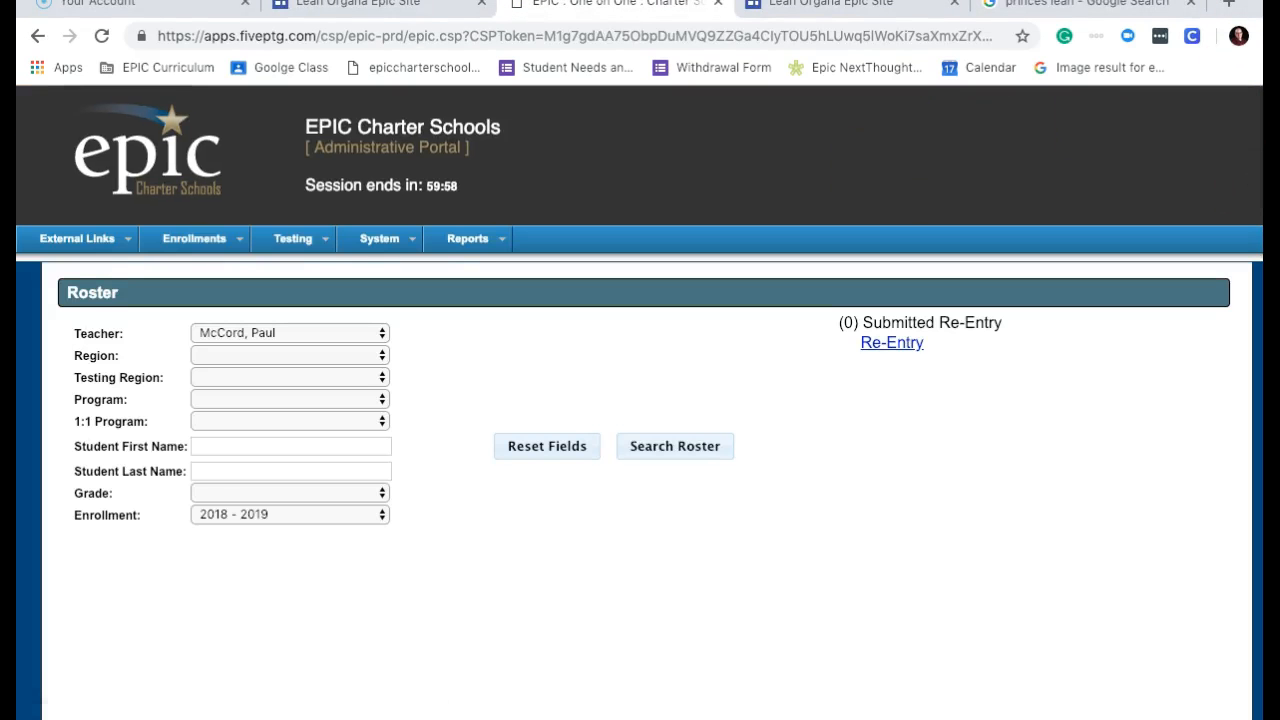
scroll(640, 400, "down", 3)
left_click(689, 163)
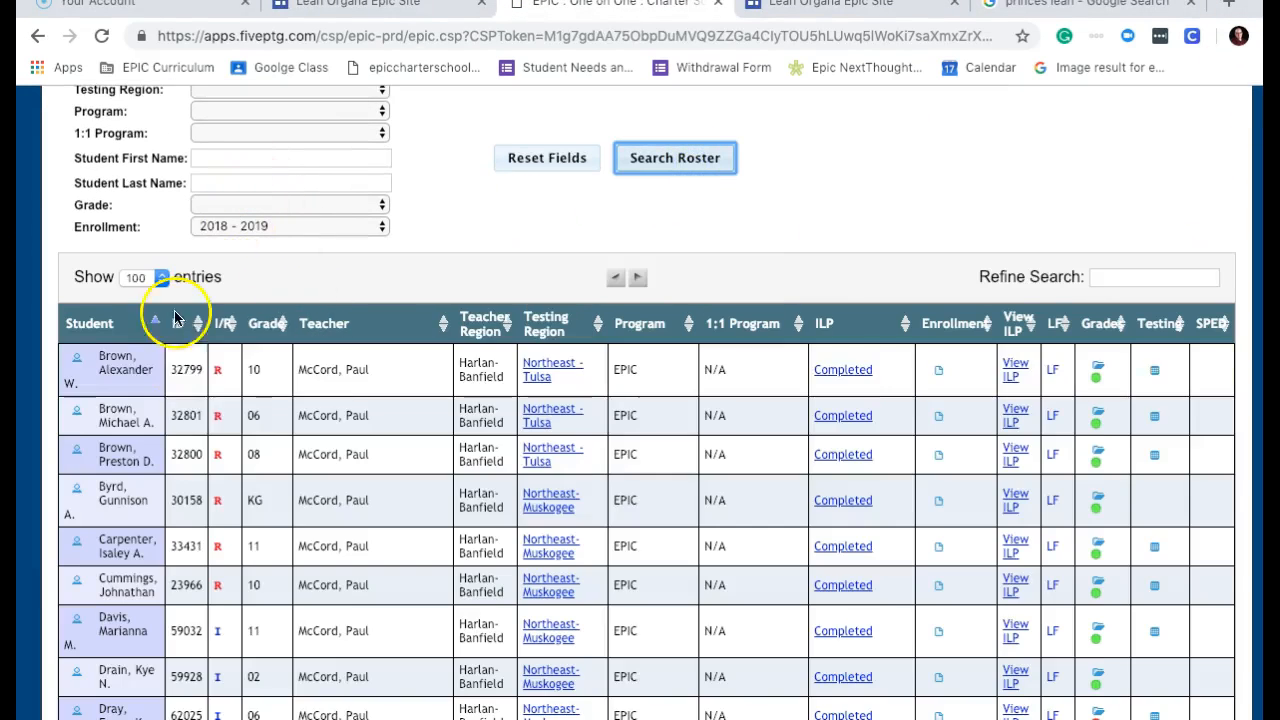
Open a student's record, select its Biographic Information, then return to the Leah Organa Epic Site tab.
left_click(77, 358)
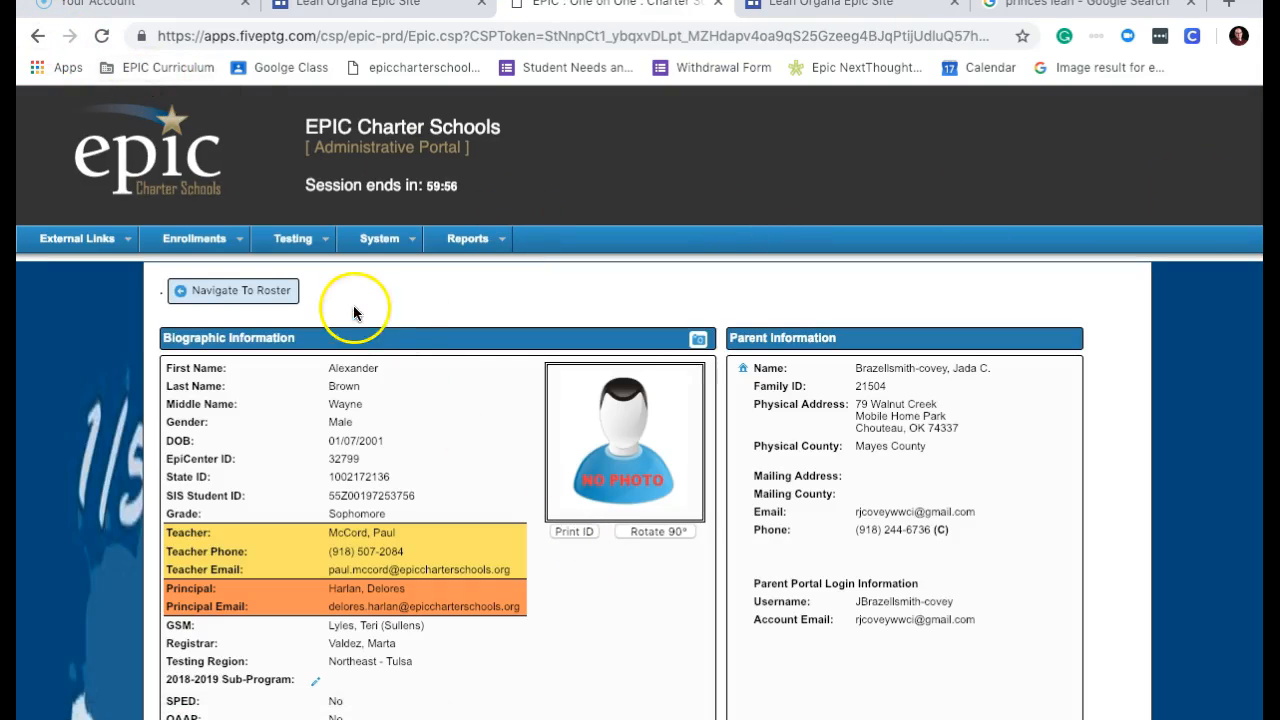
left_click_drag(164, 366, 466, 662)
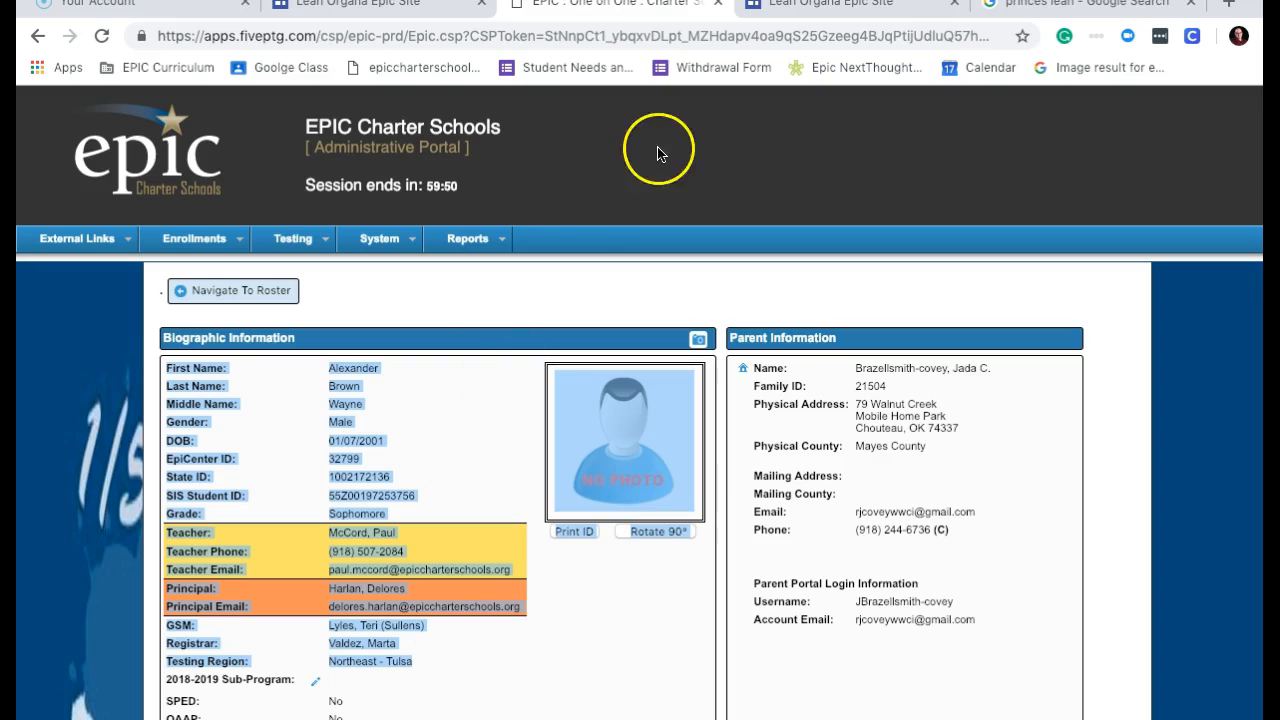
left_click(830, 4)
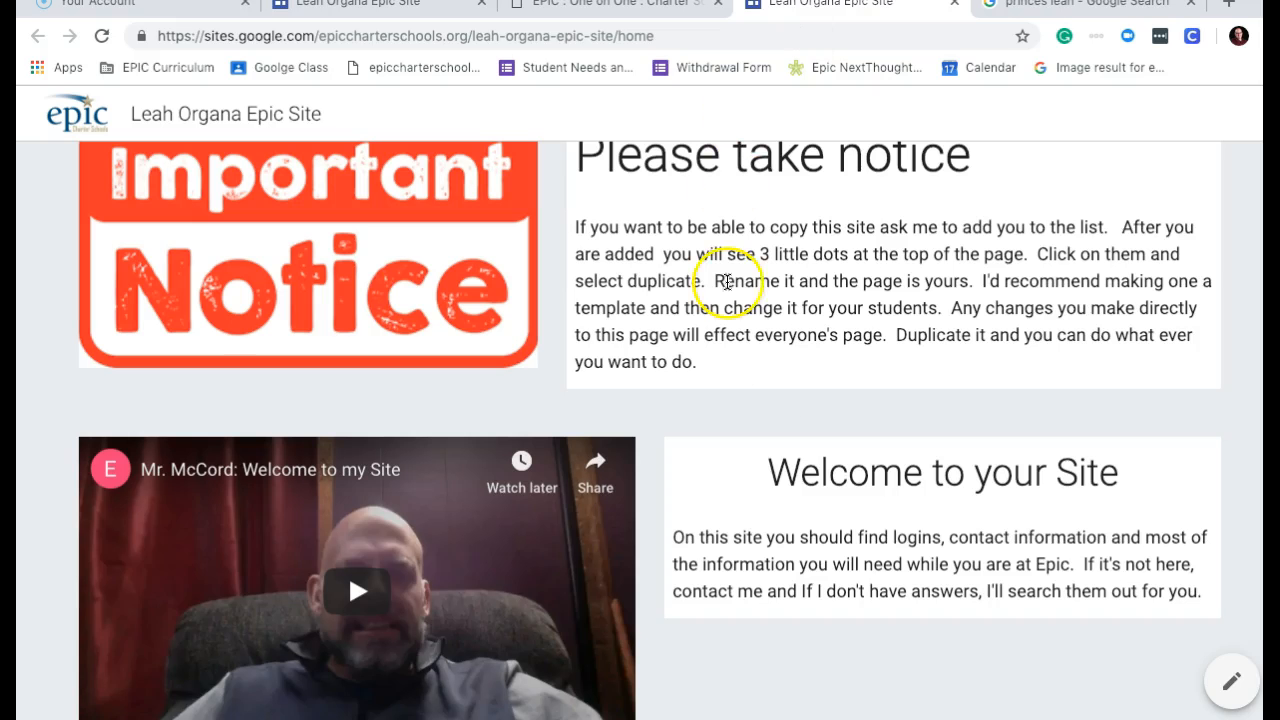
Scroll down the published site and select, then clear, the Student Information text.
scroll(650, 430, "down", 15)
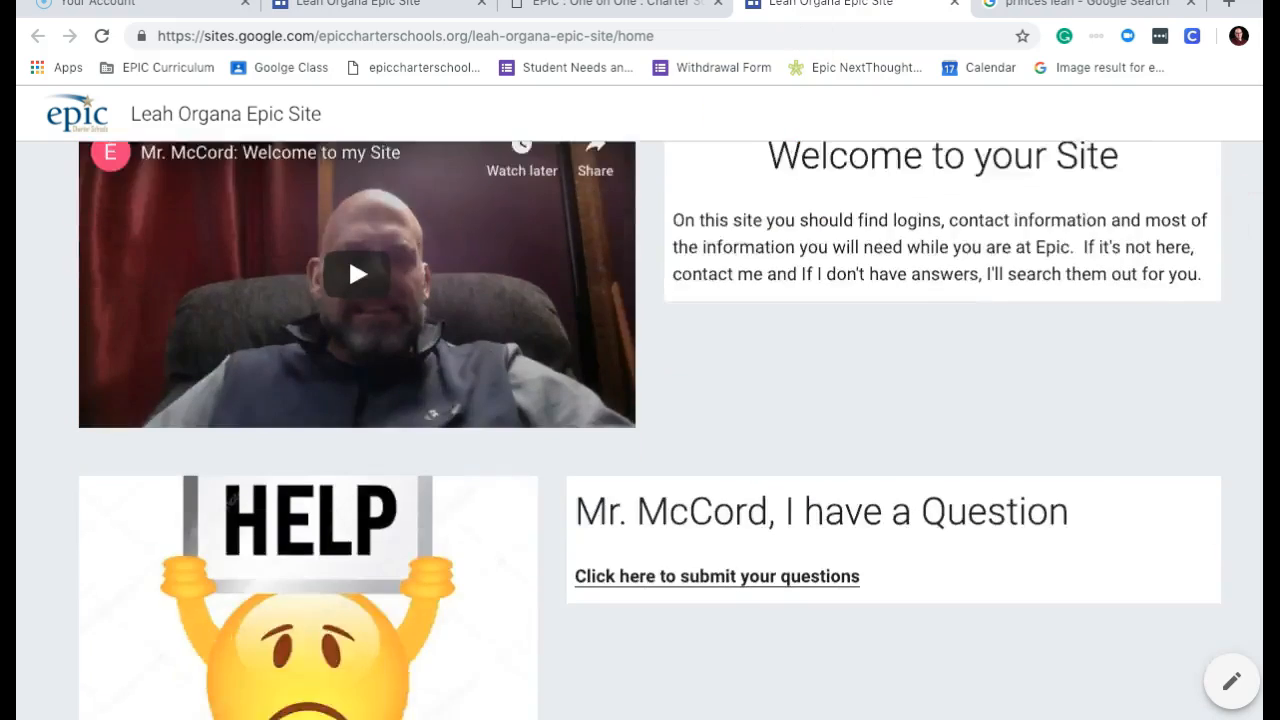
scroll(650, 430, "down", 20)
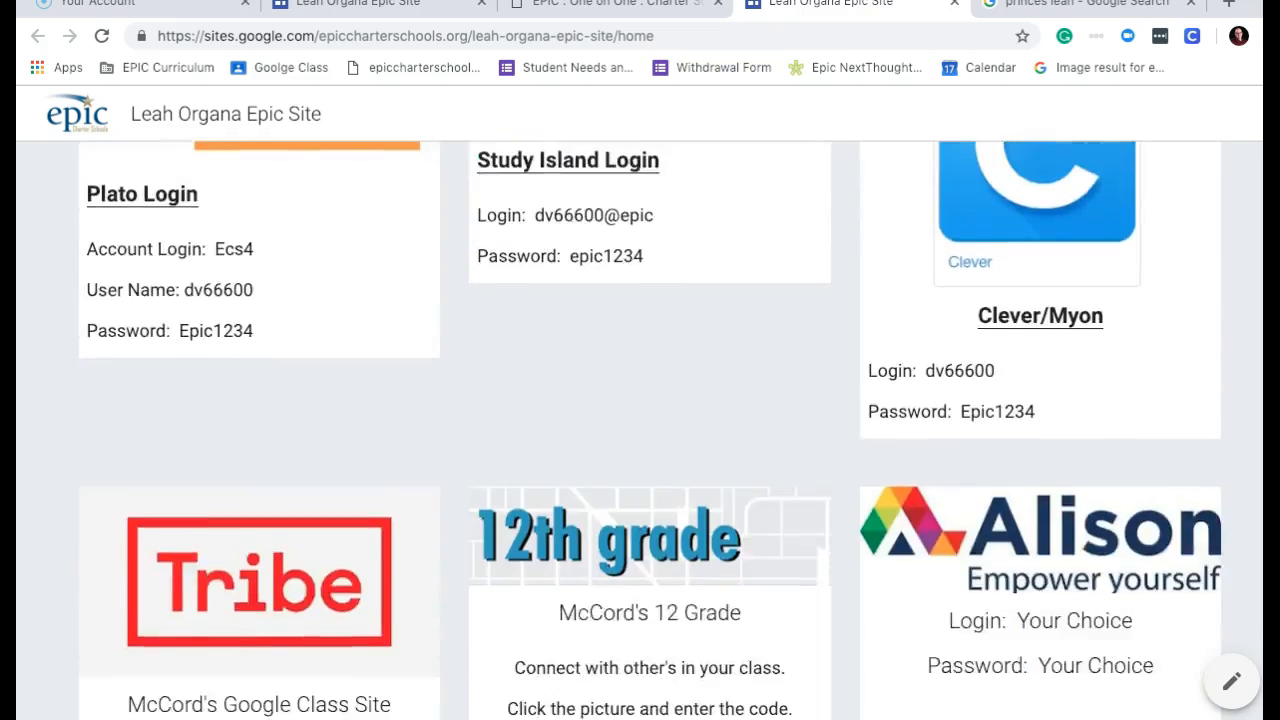
scroll(650, 430, "down", 1)
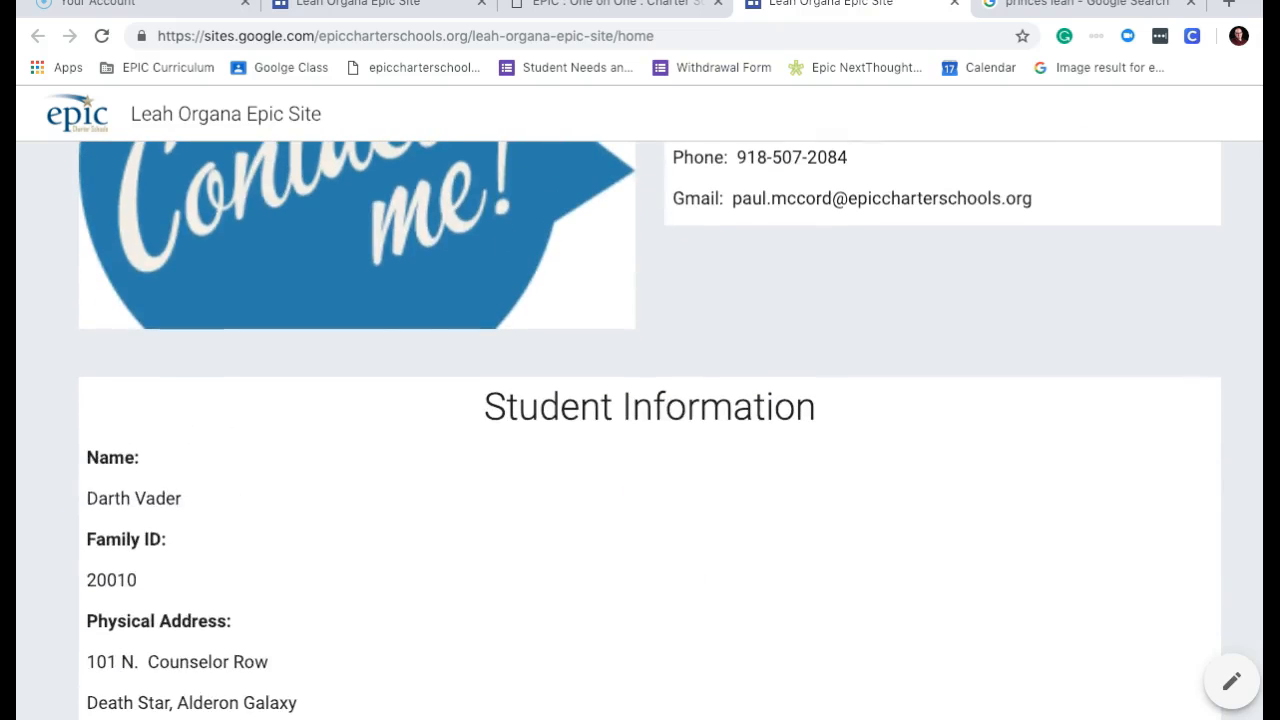
left_click_drag(88, 457, 311, 447)
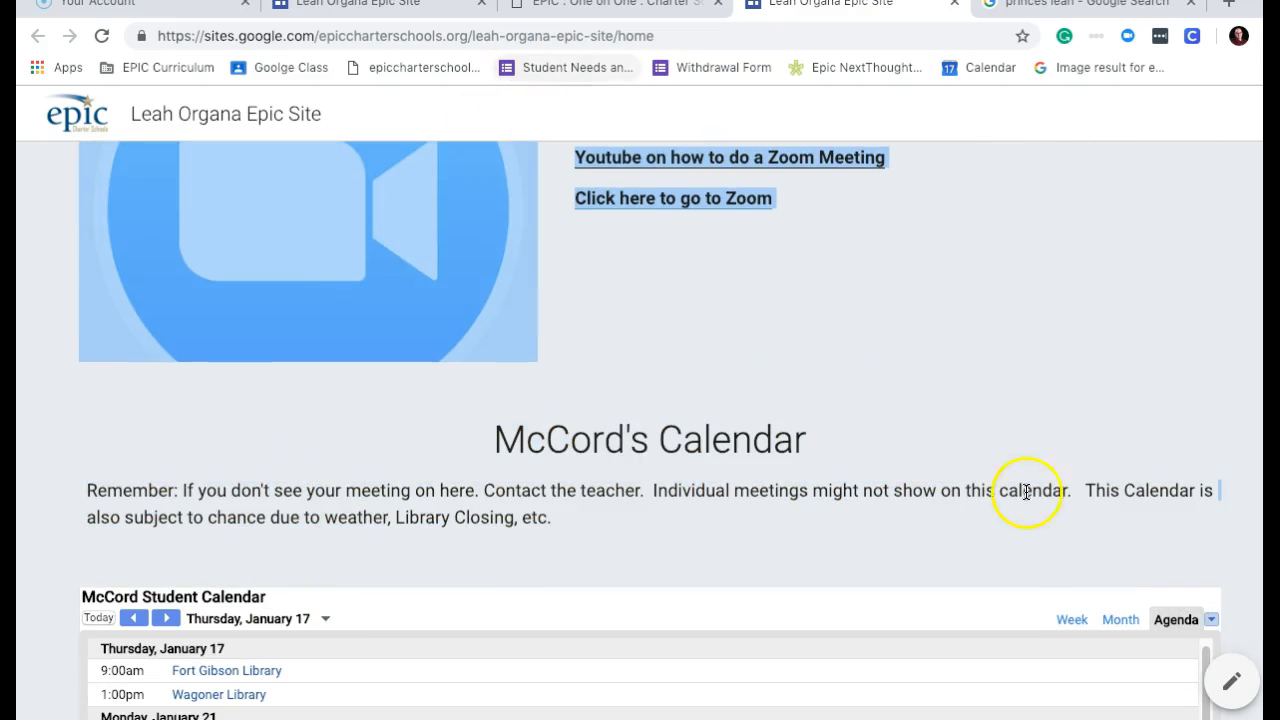
scroll(1157, 458, "up", 10)
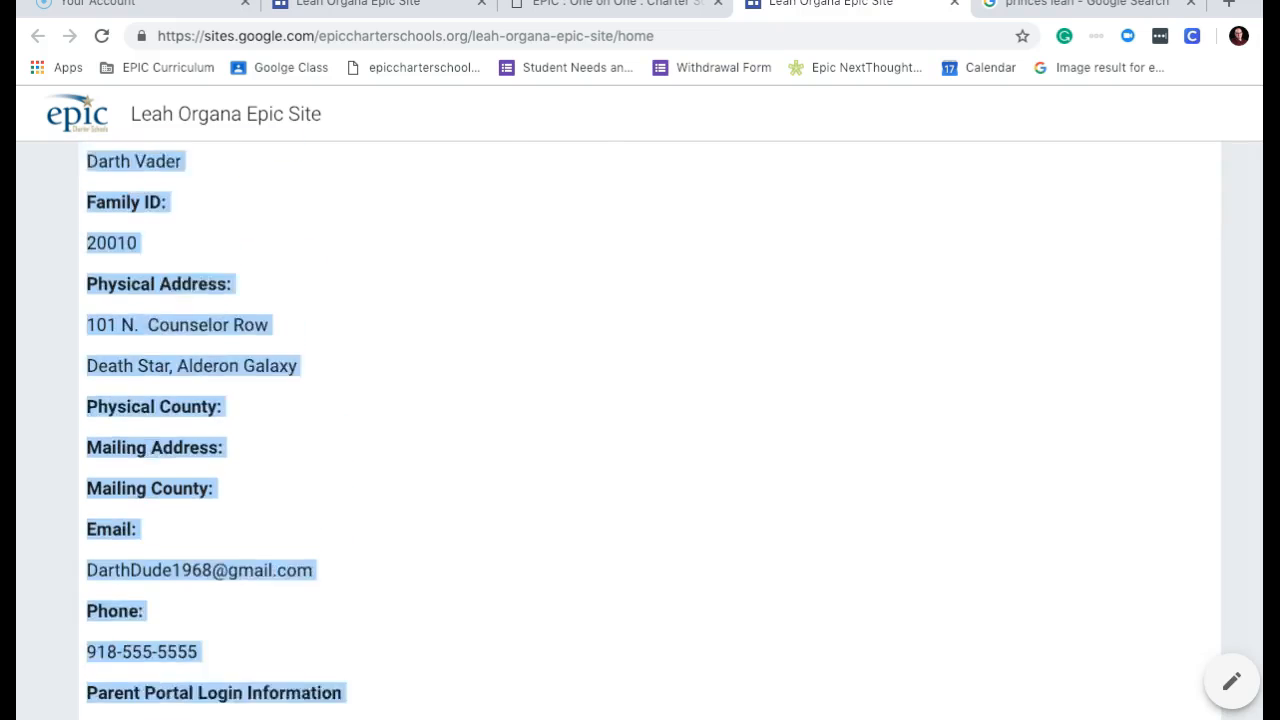
left_click(174, 169)
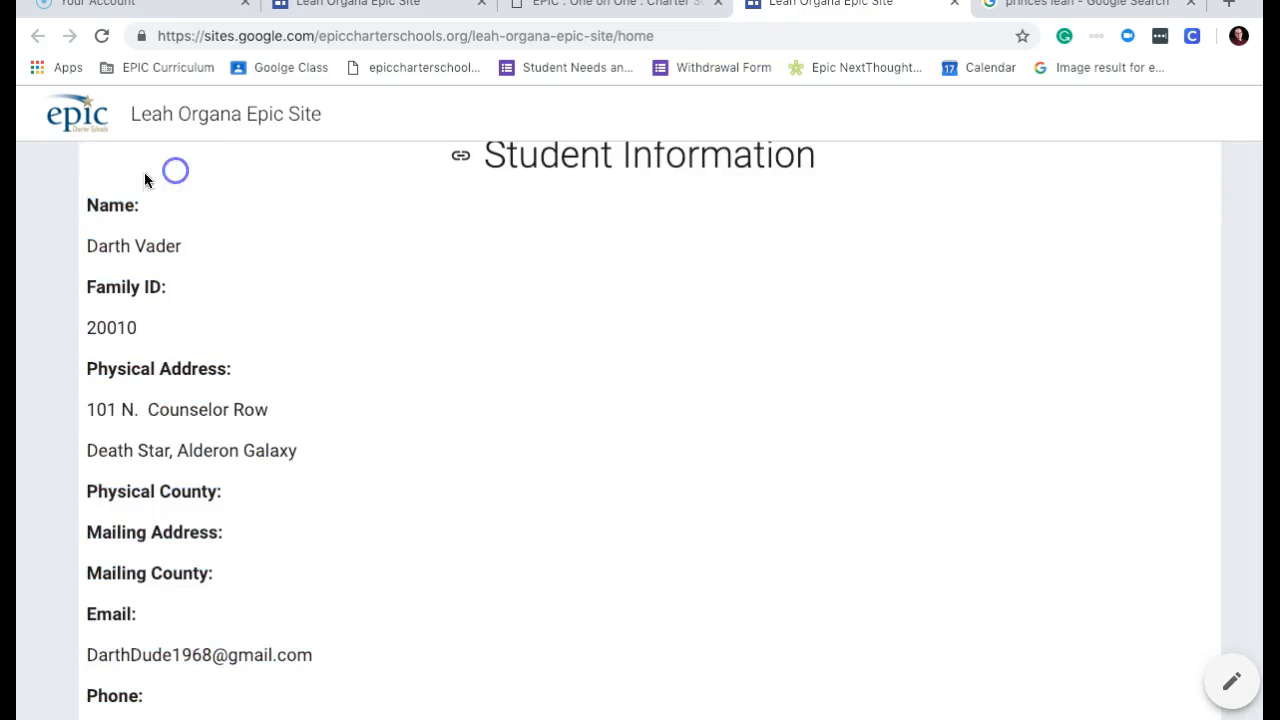
Select the student details from the Name: label downward, then clear the selection.
left_click(90, 208)
left_click_drag(90, 208, 356, 604)
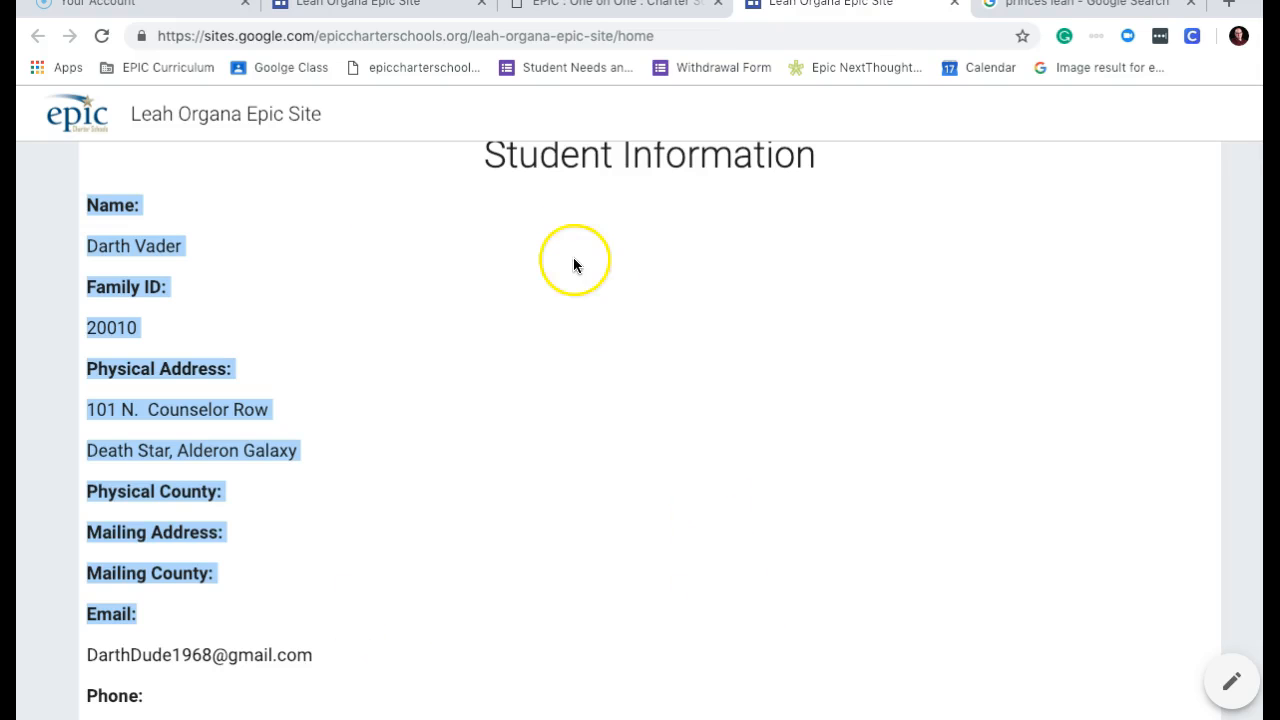
left_click(277, 214)
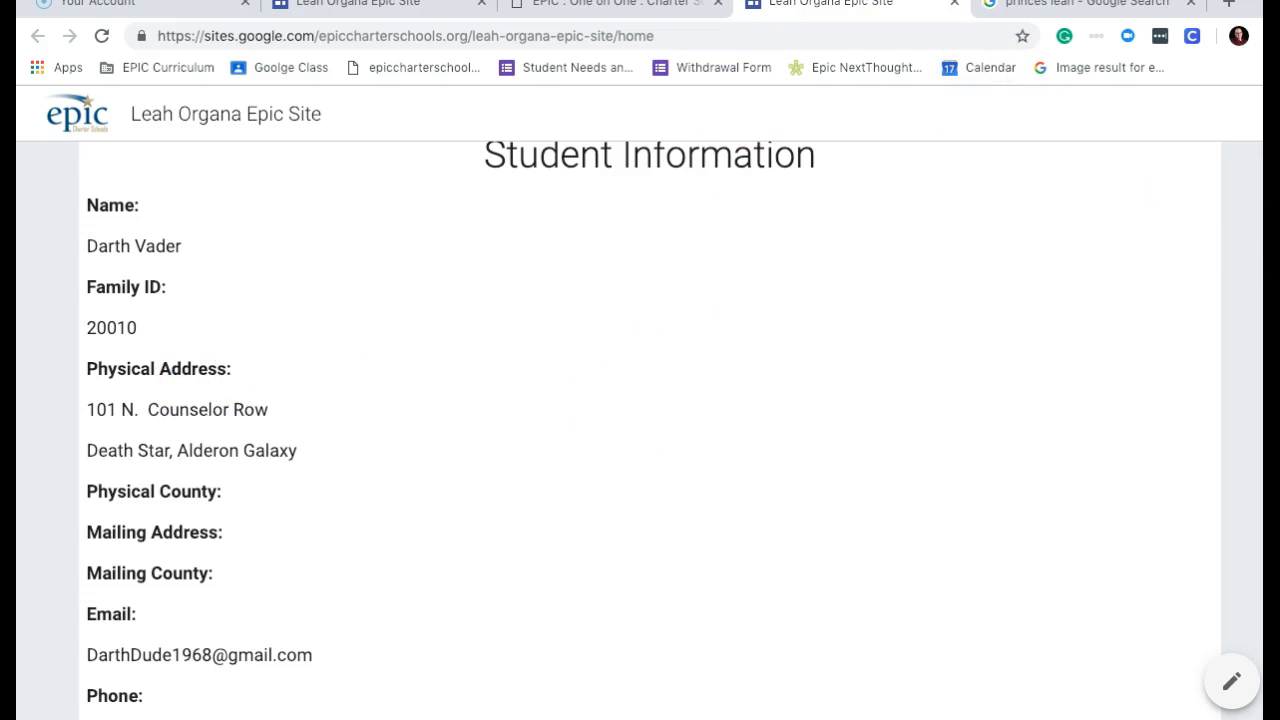
Scroll back to the top of the site and show the desktop via the Dock.
scroll(650, 430, "up", 20)
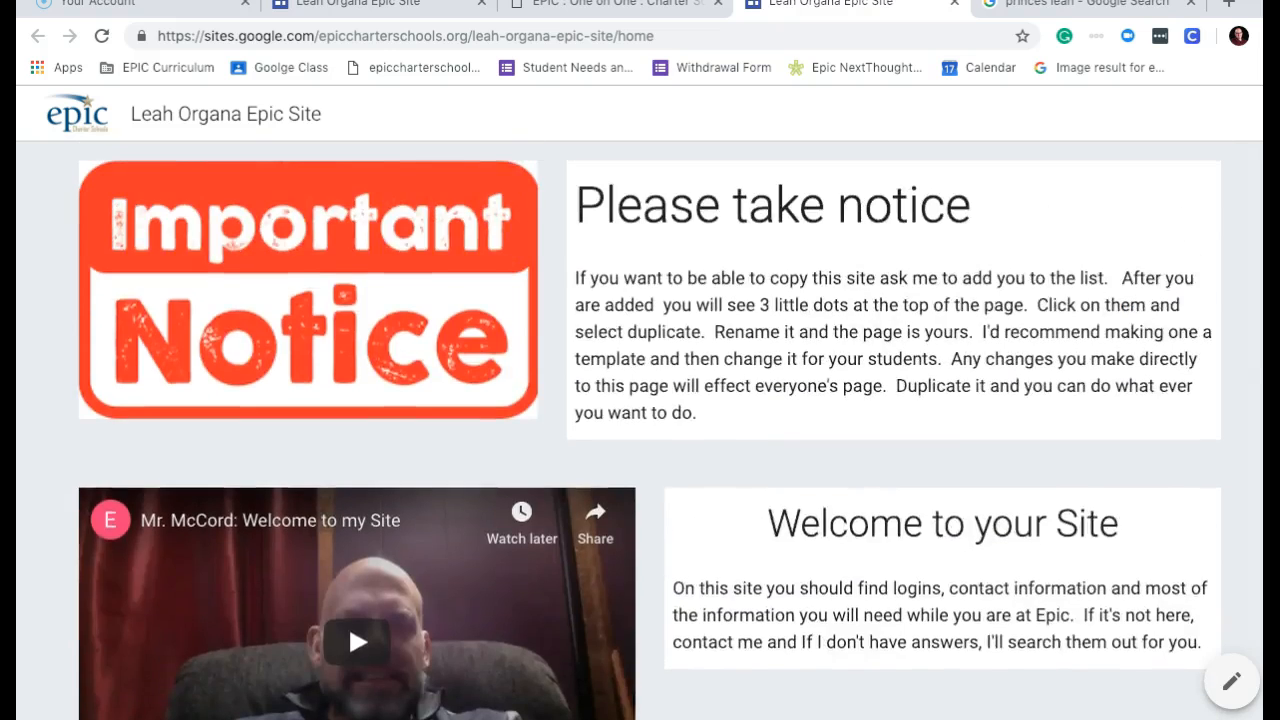
scroll(640, 430, "up", 3)
scroll(640, 430, "up", 2)
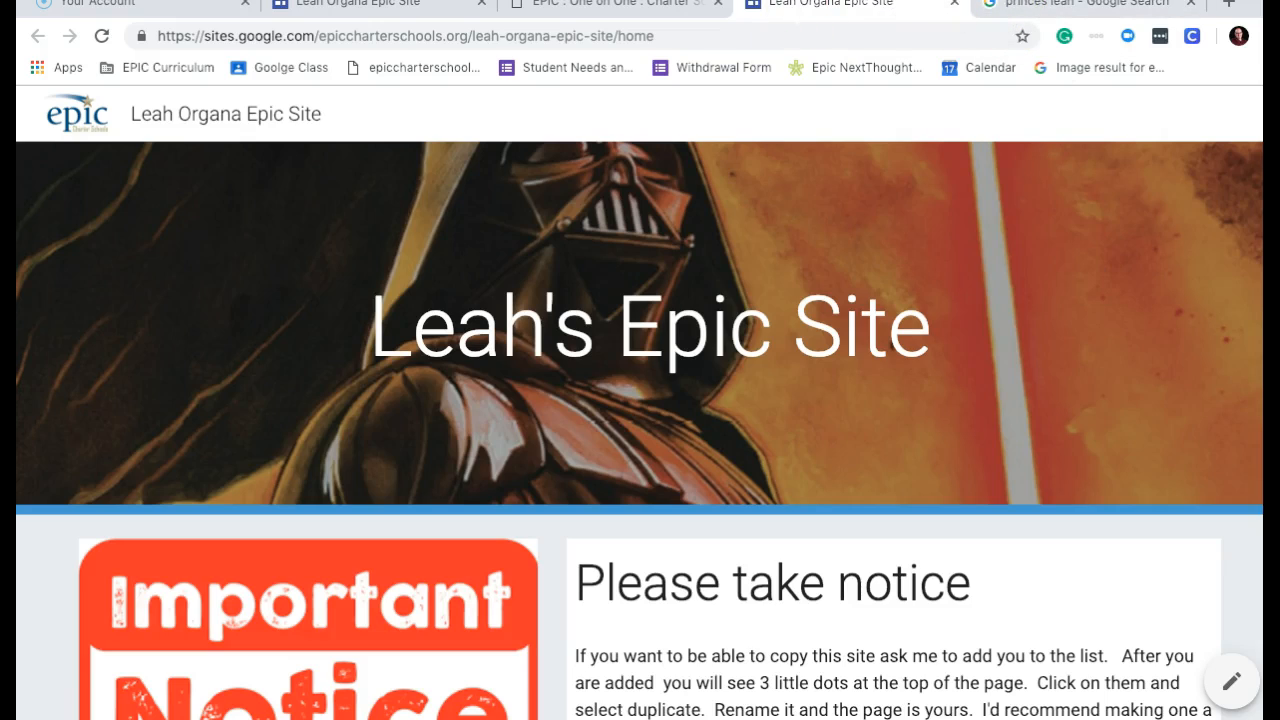
left_click(1092, 718)
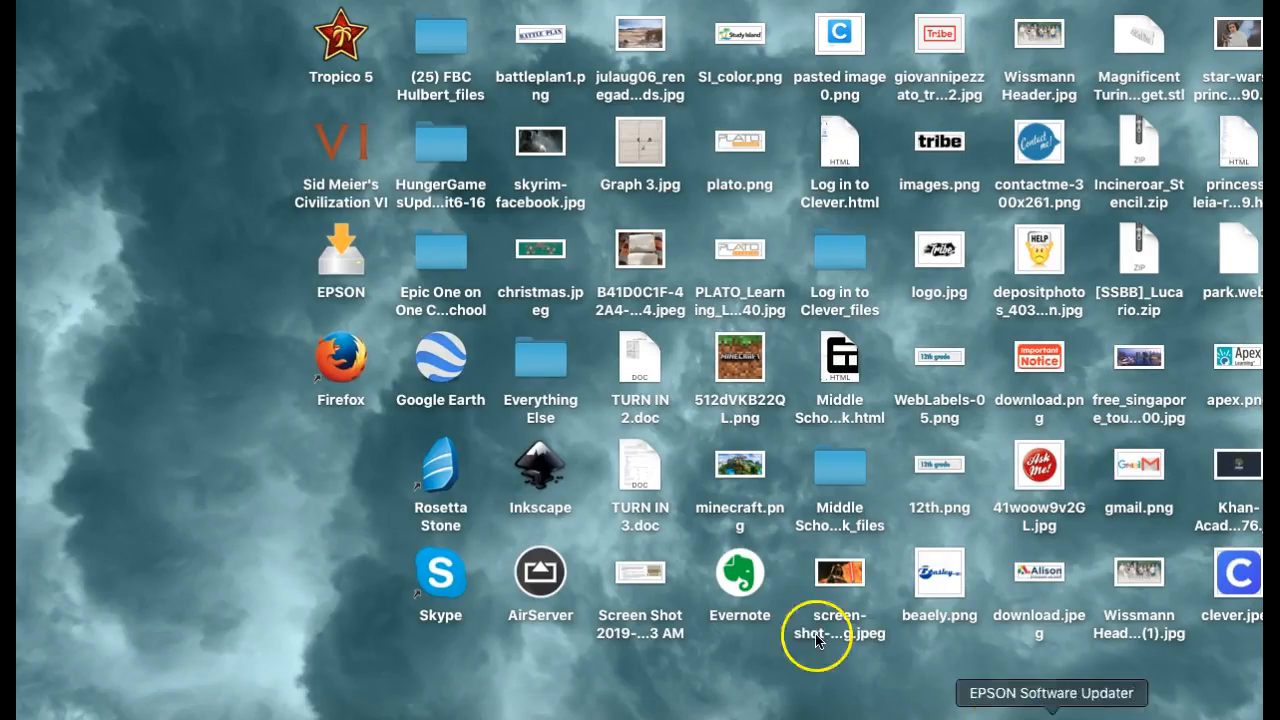